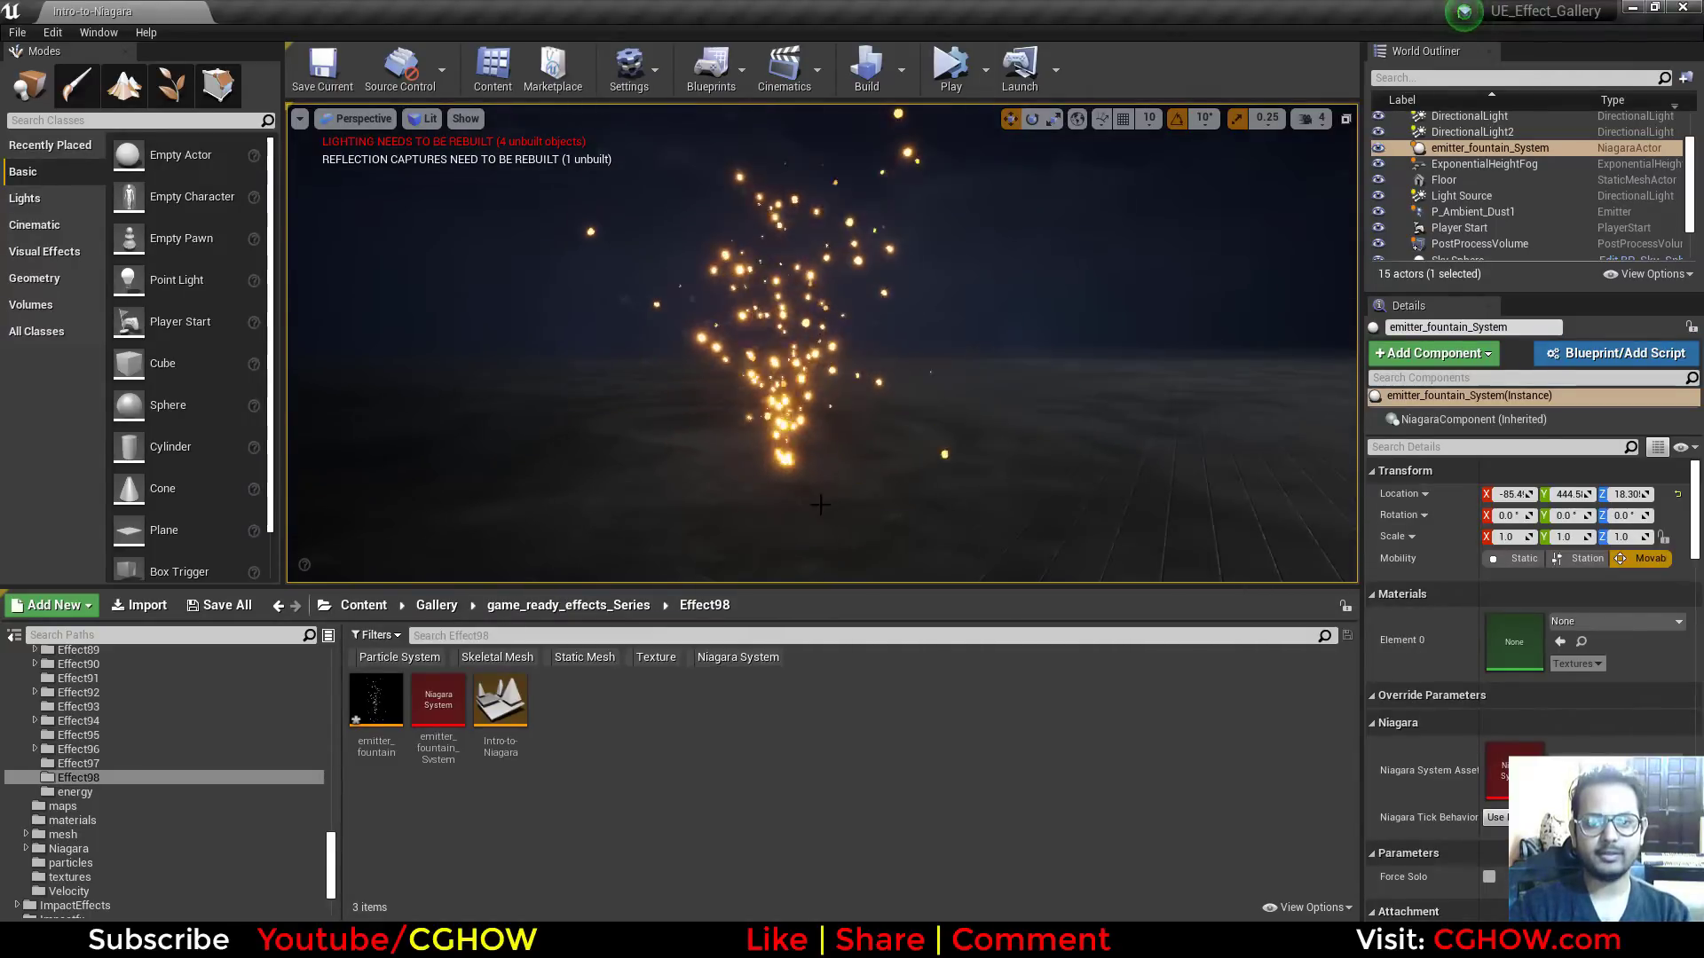
Step: Open the emitter_fountain emitter and examine its Sphere Location module settings
{"action": "left_click_drag", "start_coordinate": [804, 520], "coordinate": [816, 494], "text": "alt"}
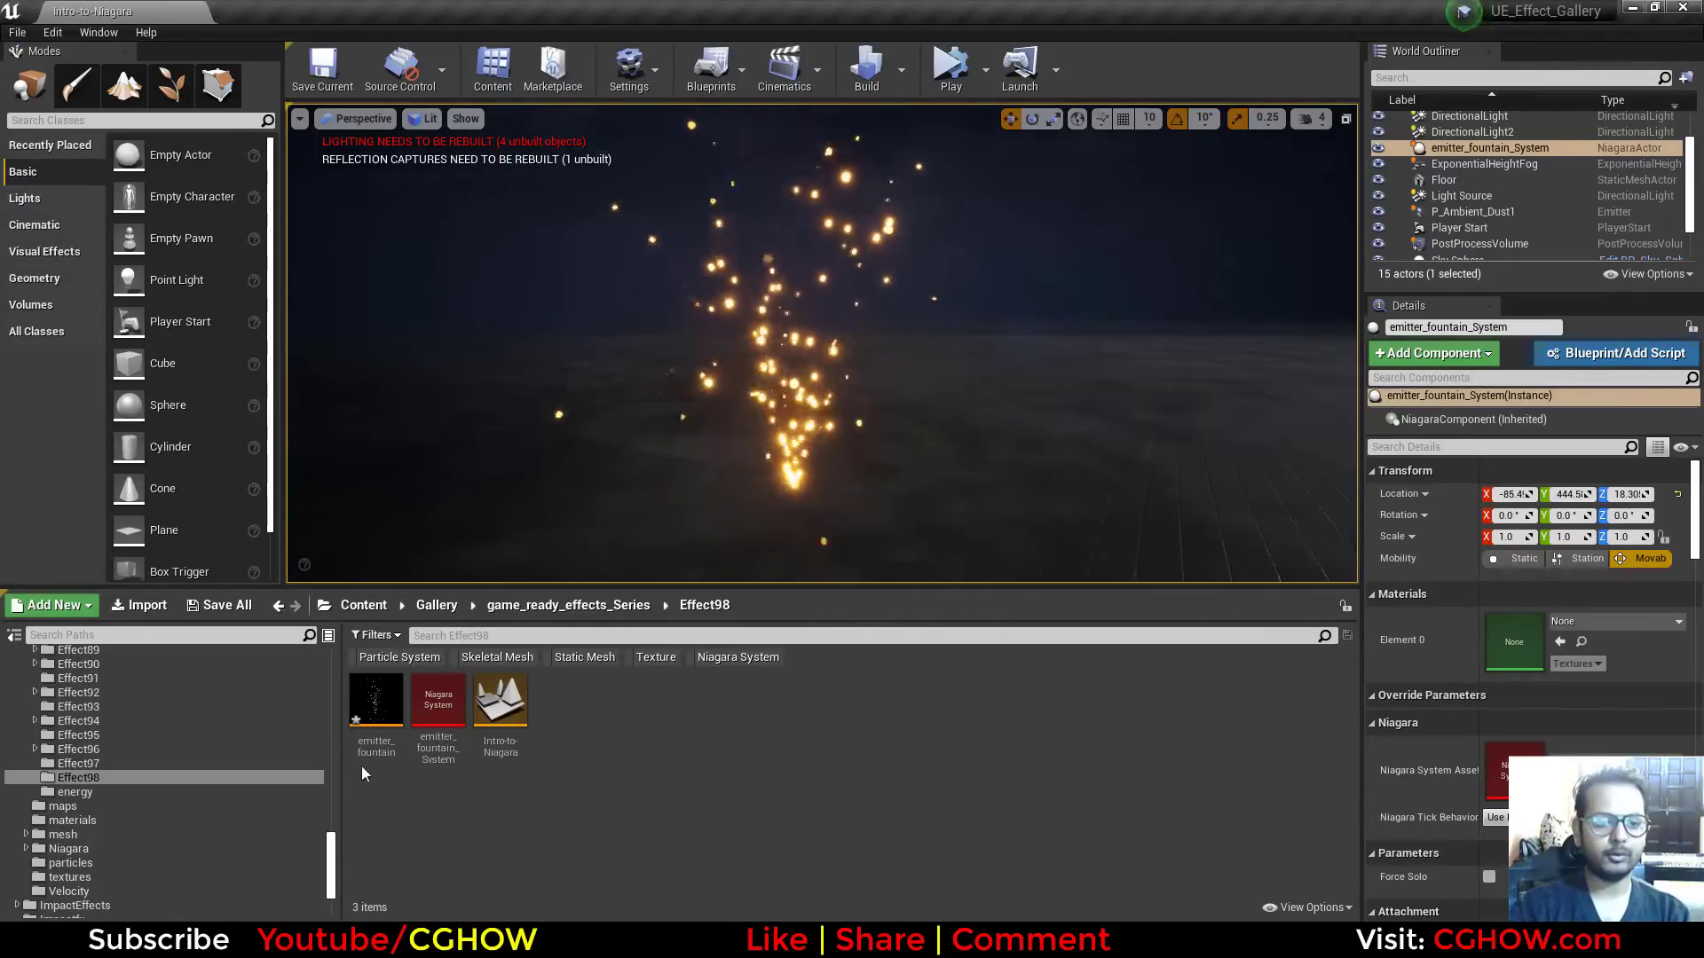
{"action": "double_click", "coordinate": [376, 702]}
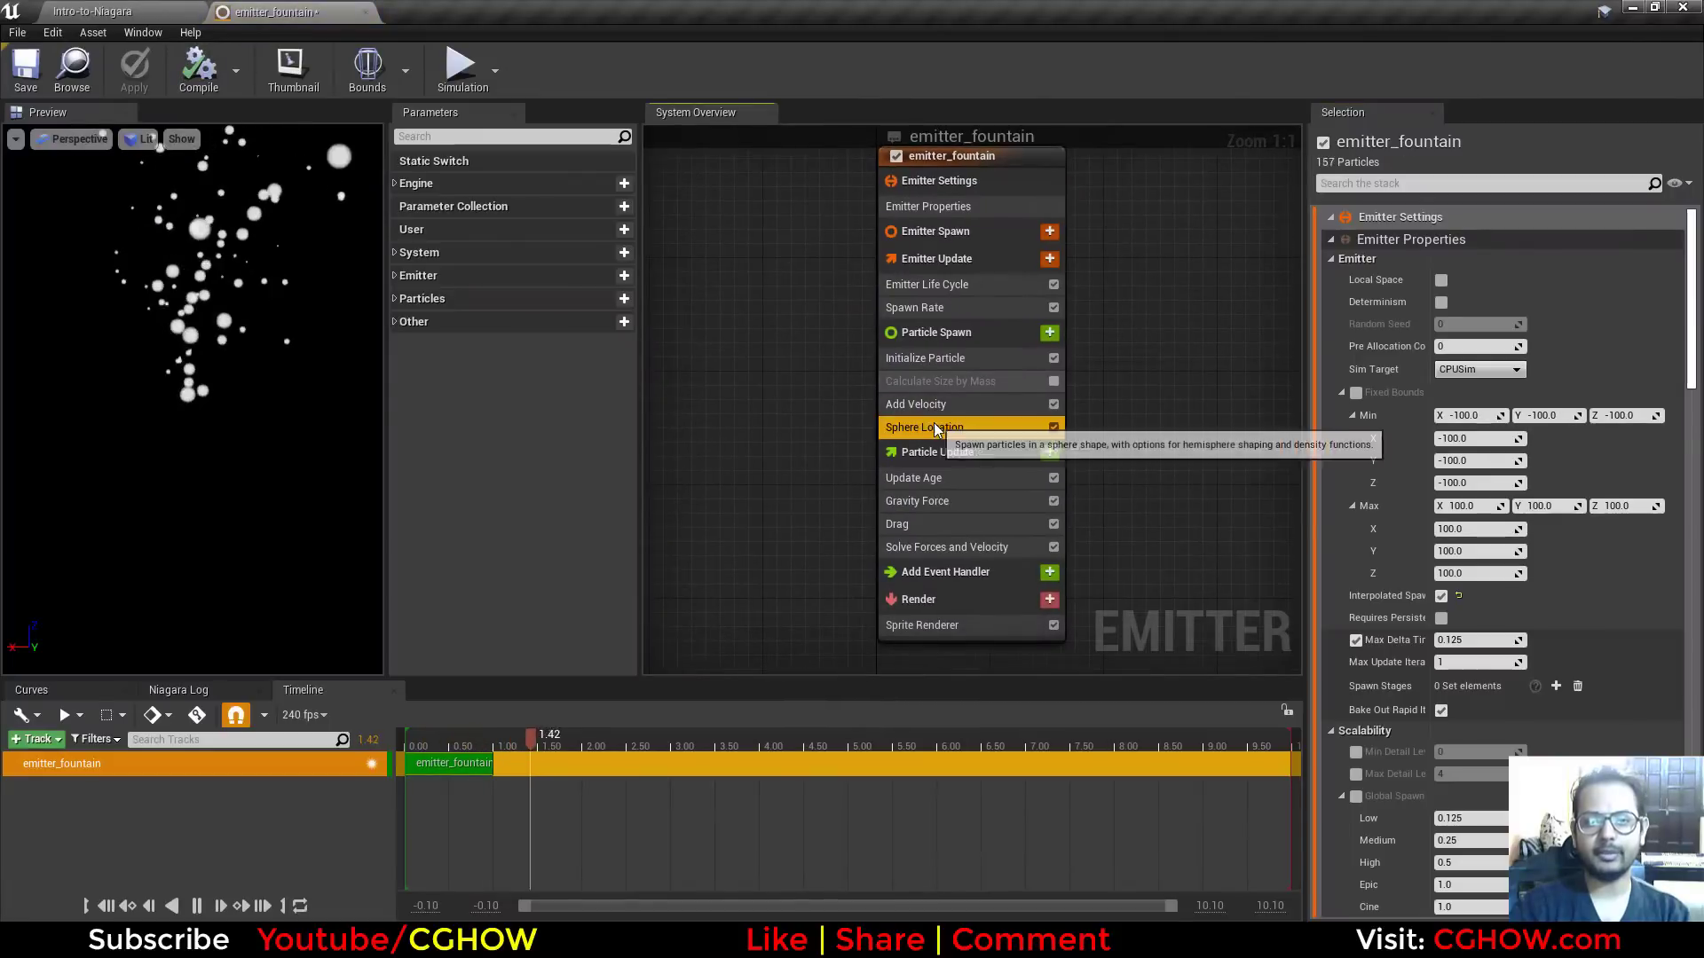
{"action": "left_click", "coordinate": [934, 429]}
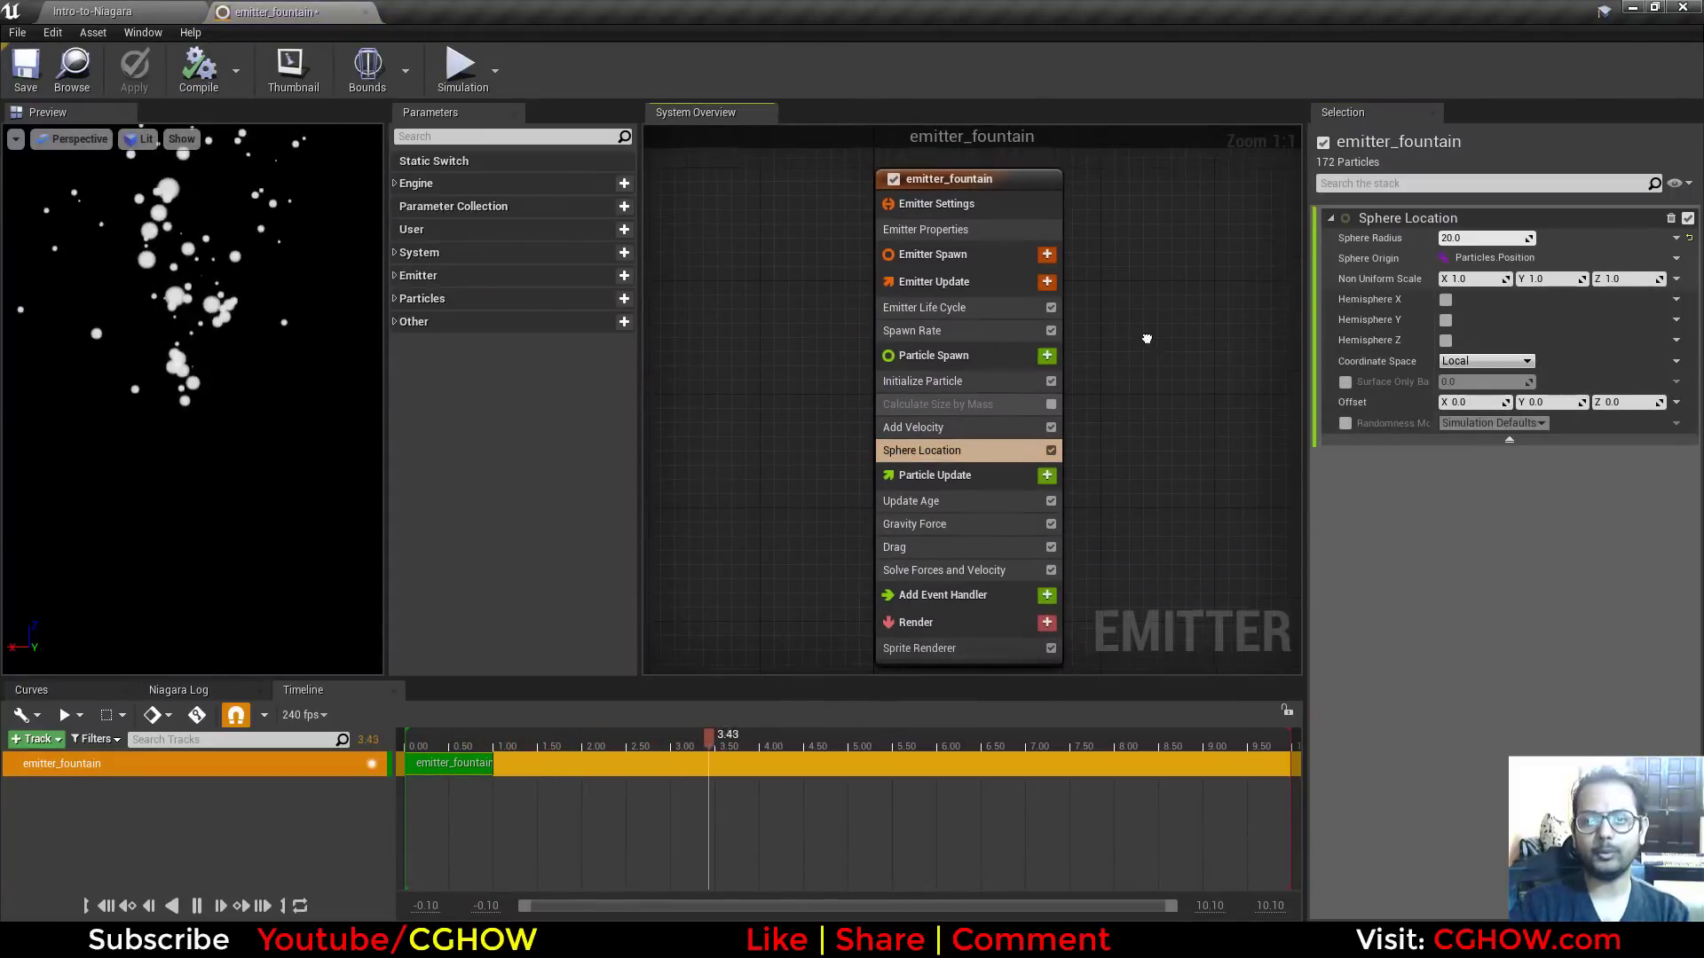
{"action": "left_click", "coordinate": [365, 12]}
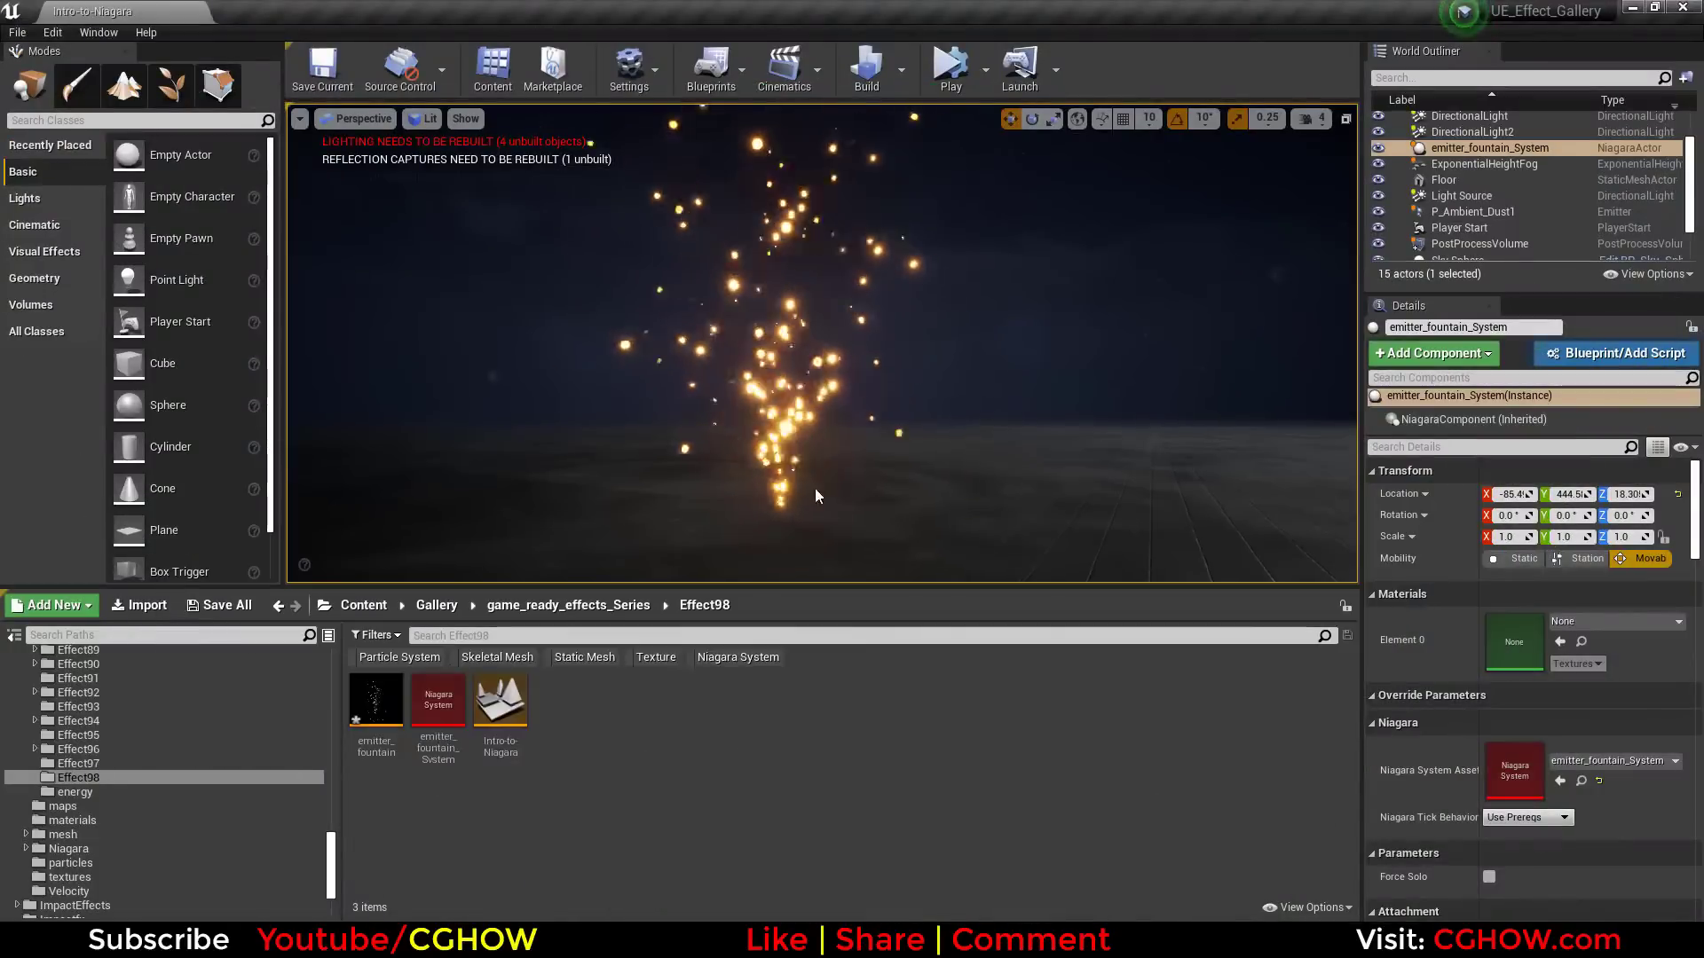
Step: Open emitter_fountain_System and add a Light Renderer to the Render group of its emitter_fountain emitter
{"action": "double_click", "coordinate": [439, 706]}
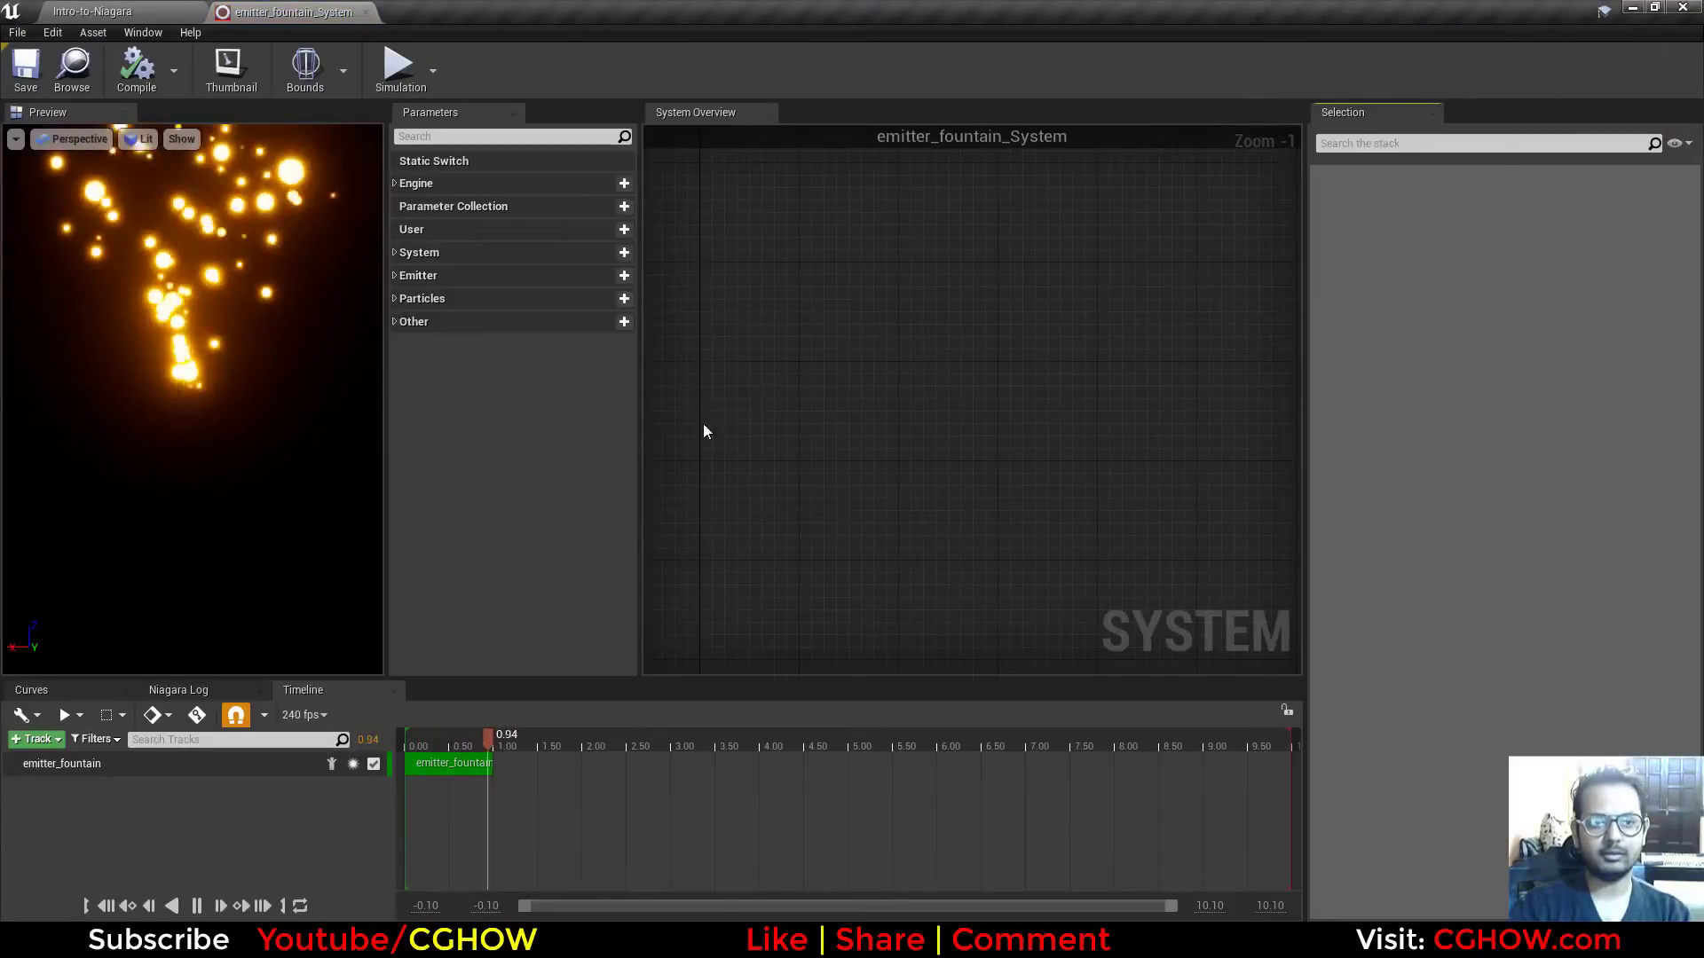
{"action": "left_click", "coordinate": [137, 771]}
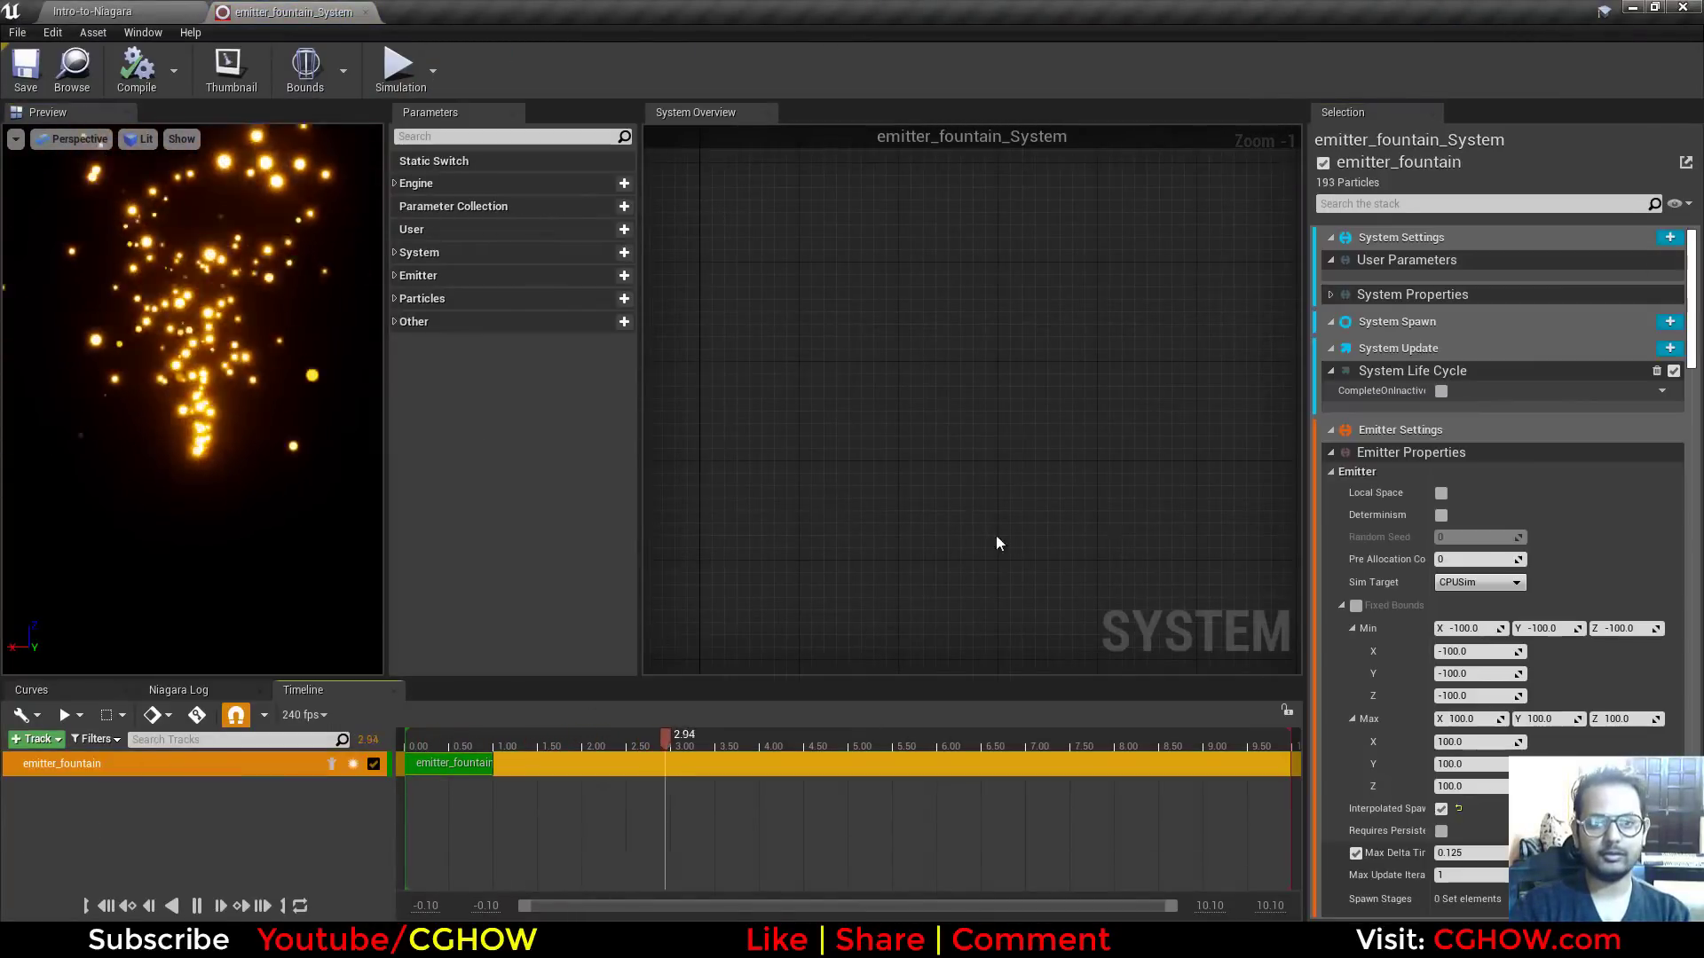
{"action": "scroll", "coordinate": [1137, 569], "scroll_direction": "up", "scroll_amount": 8}
{"action": "scroll", "coordinate": [1137, 573], "scroll_direction": "down", "scroll_amount": 3}
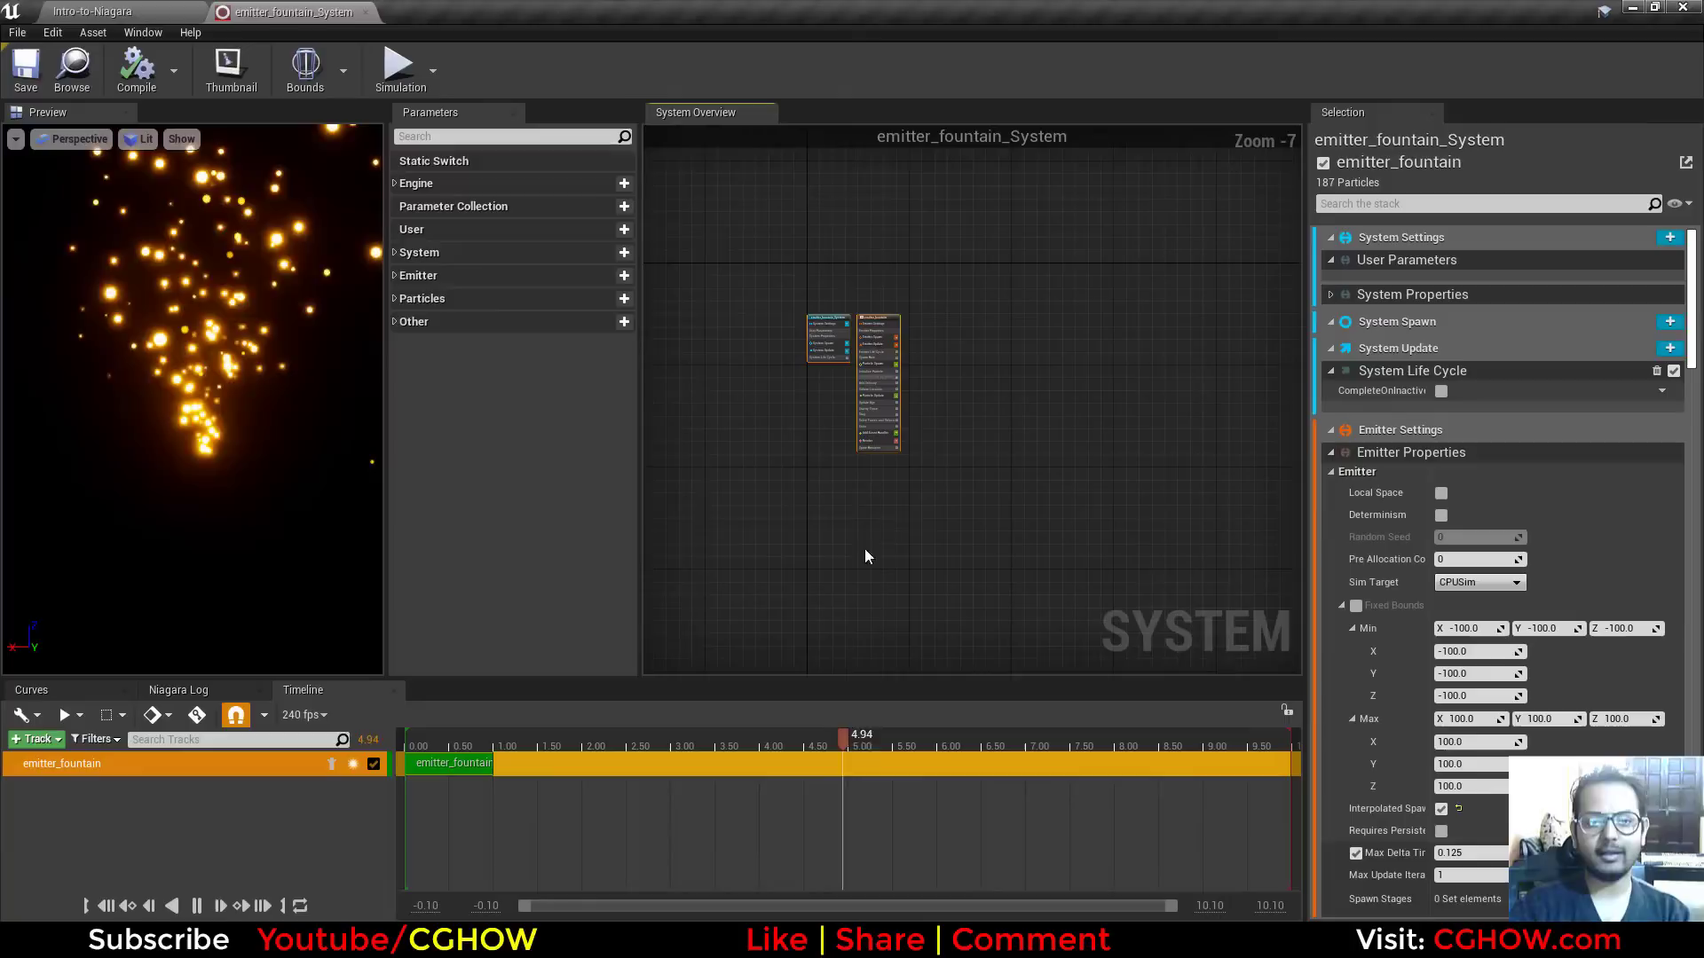
{"action": "scroll", "coordinate": [832, 438], "scroll_direction": "up", "scroll_amount": 3}
{"action": "scroll", "coordinate": [855, 423], "scroll_direction": "up", "scroll_amount": 4}
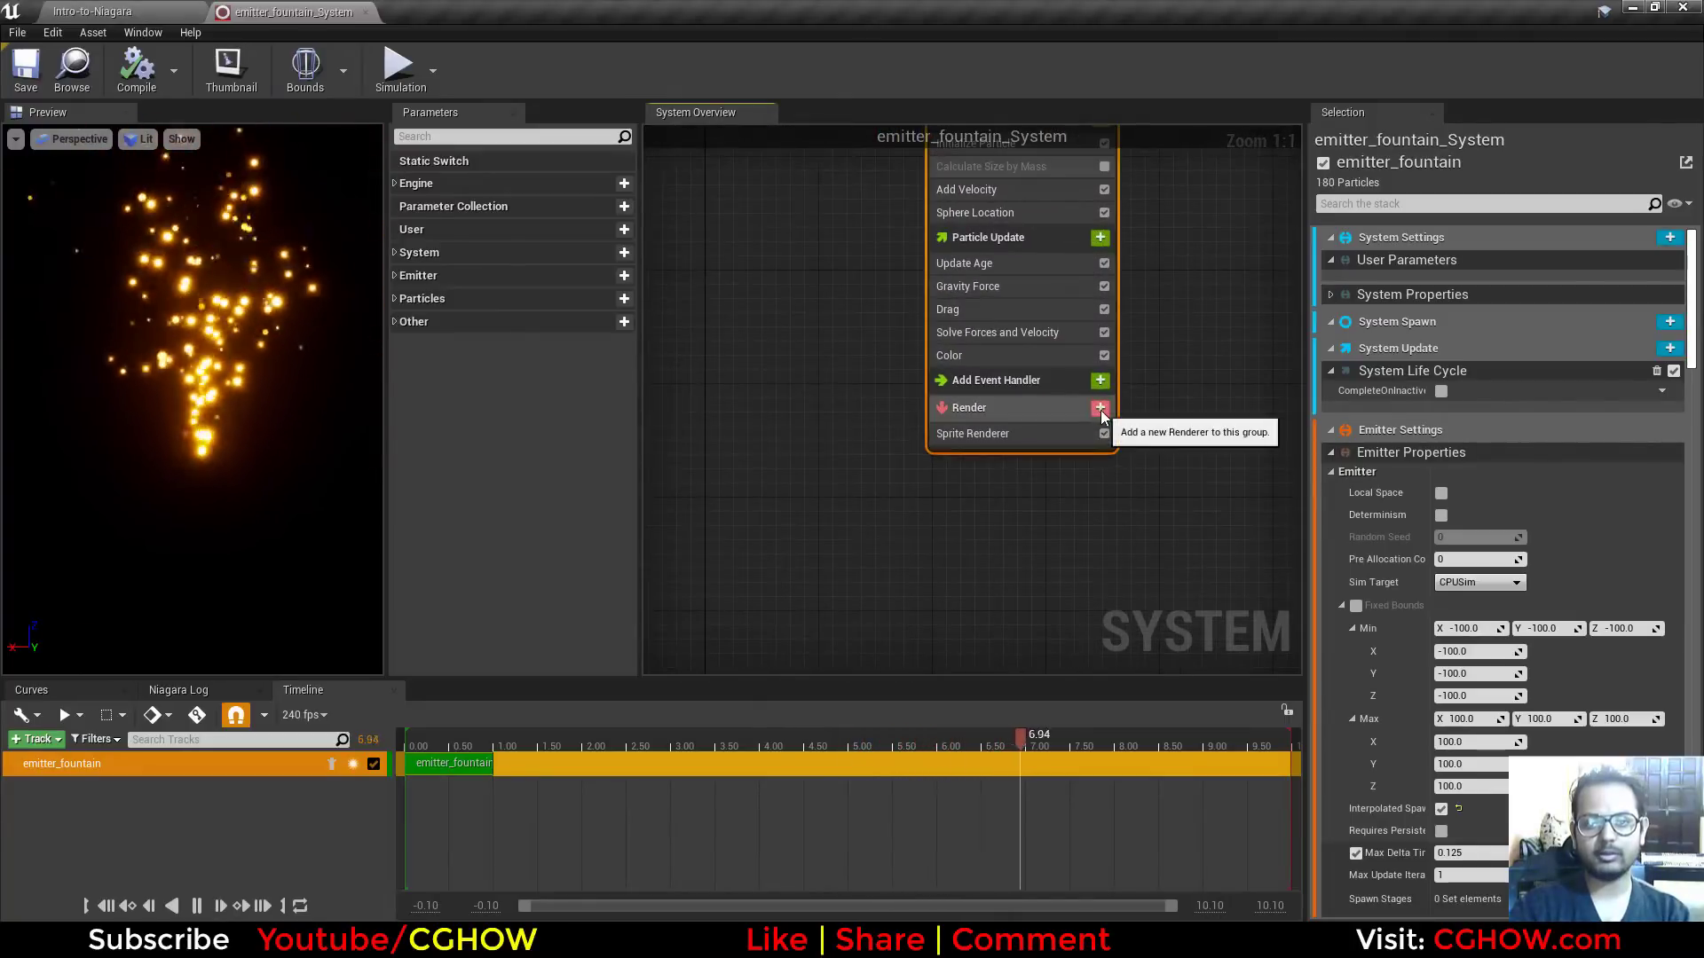
{"action": "left_click", "coordinate": [1100, 408]}
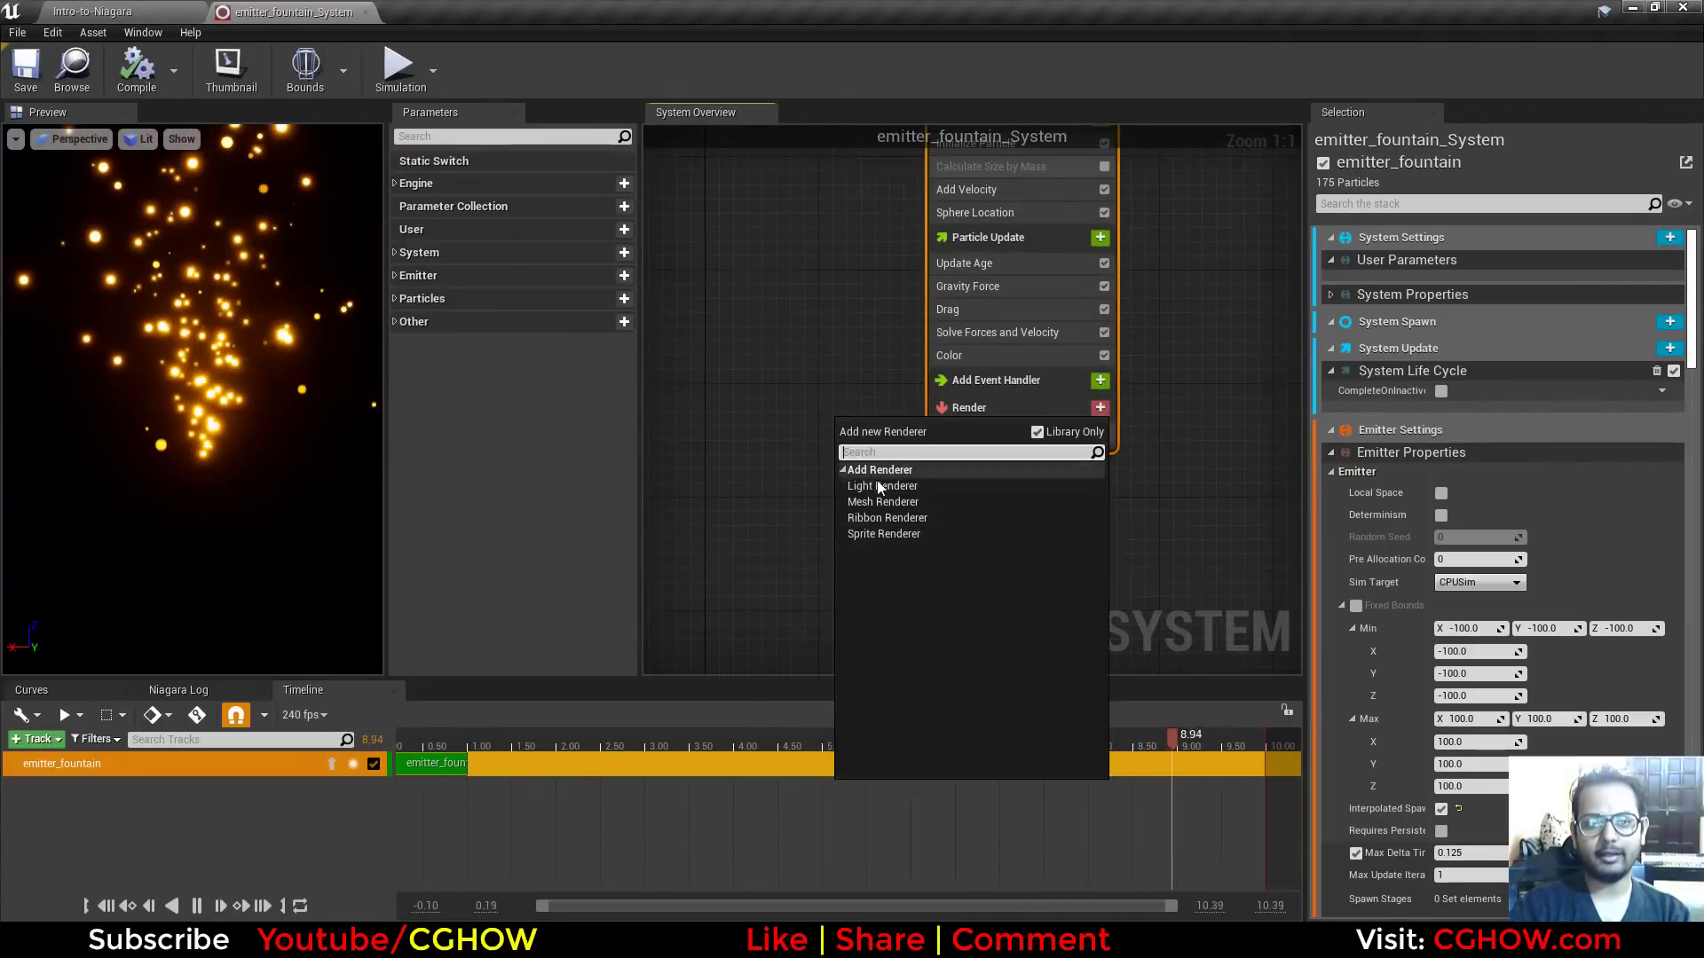
{"action": "left_click", "coordinate": [929, 488]}
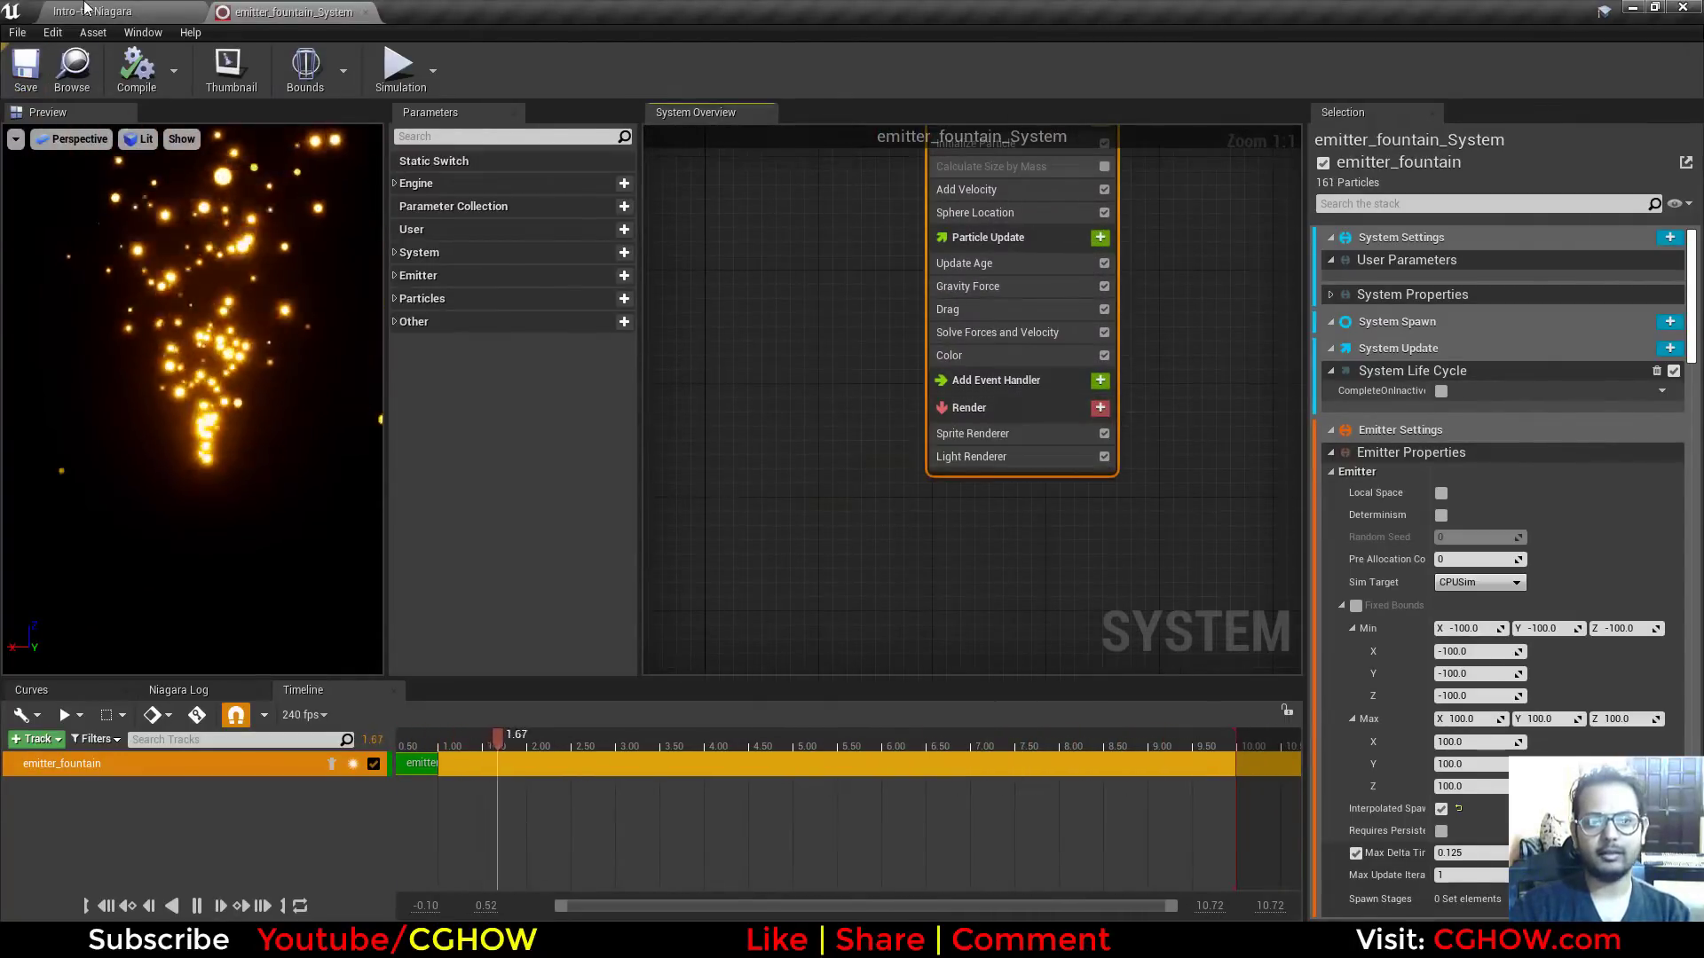
Step: Set the Light Renderer's Color Add Y value to 10000, save the system and check the fountain in the level
{"action": "left_click", "coordinate": [86, 10]}
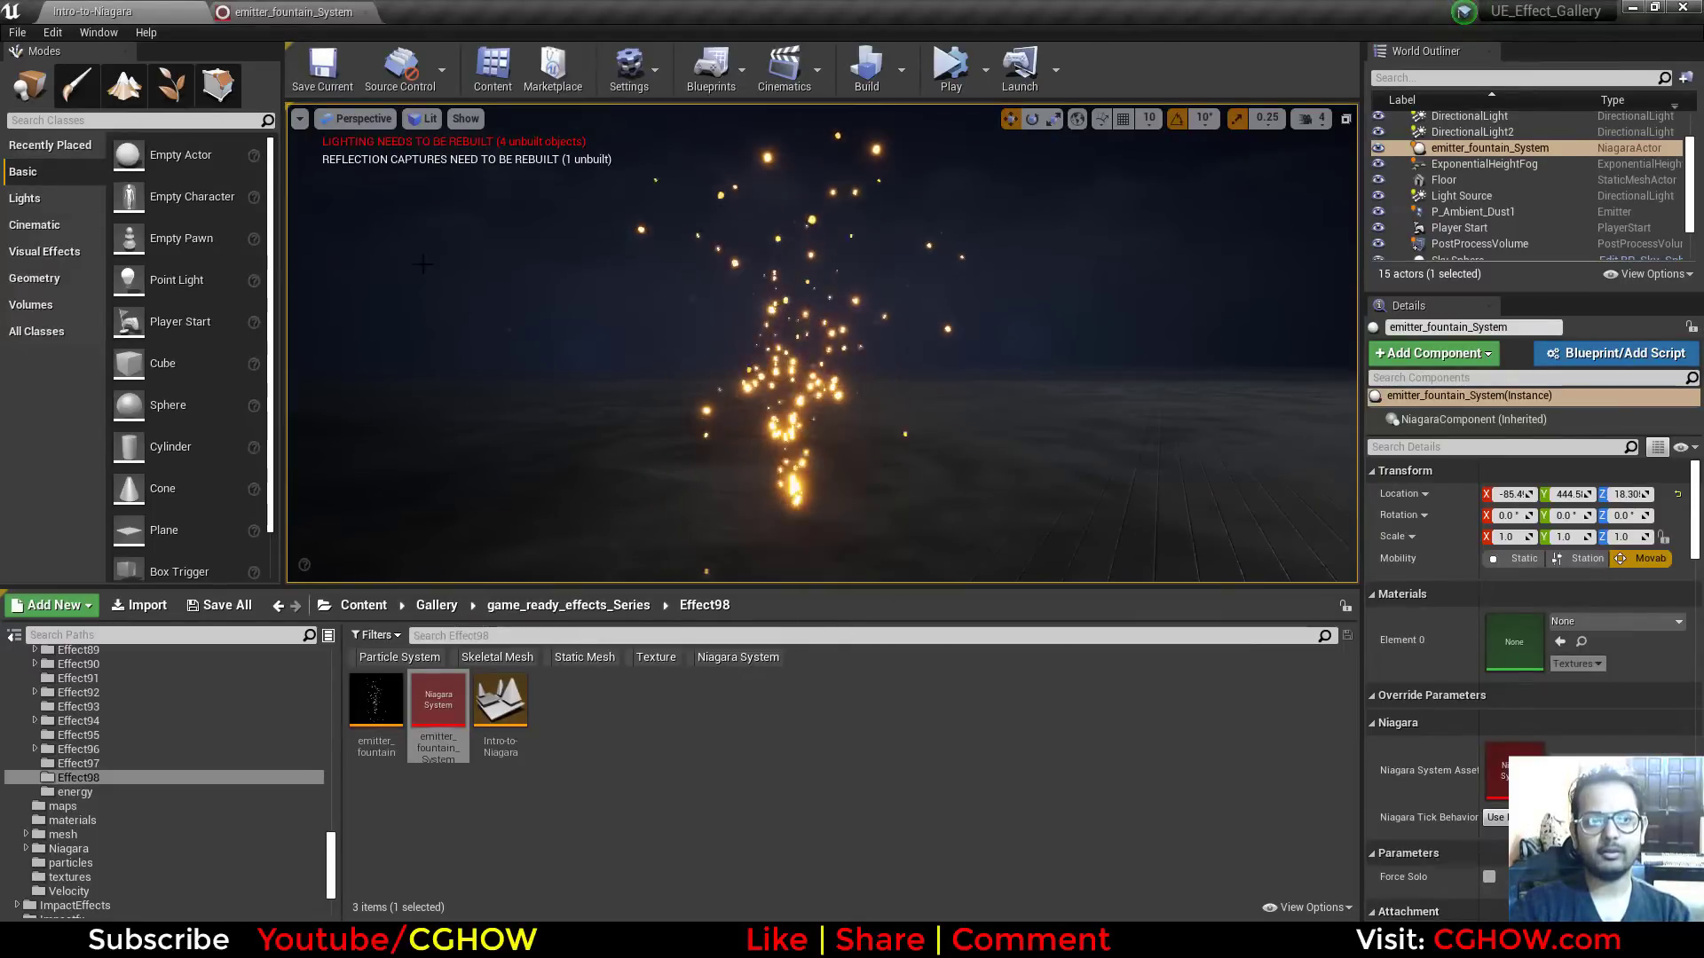
{"action": "left_click", "coordinate": [315, 10]}
{"action": "left_click", "coordinate": [1035, 459]}
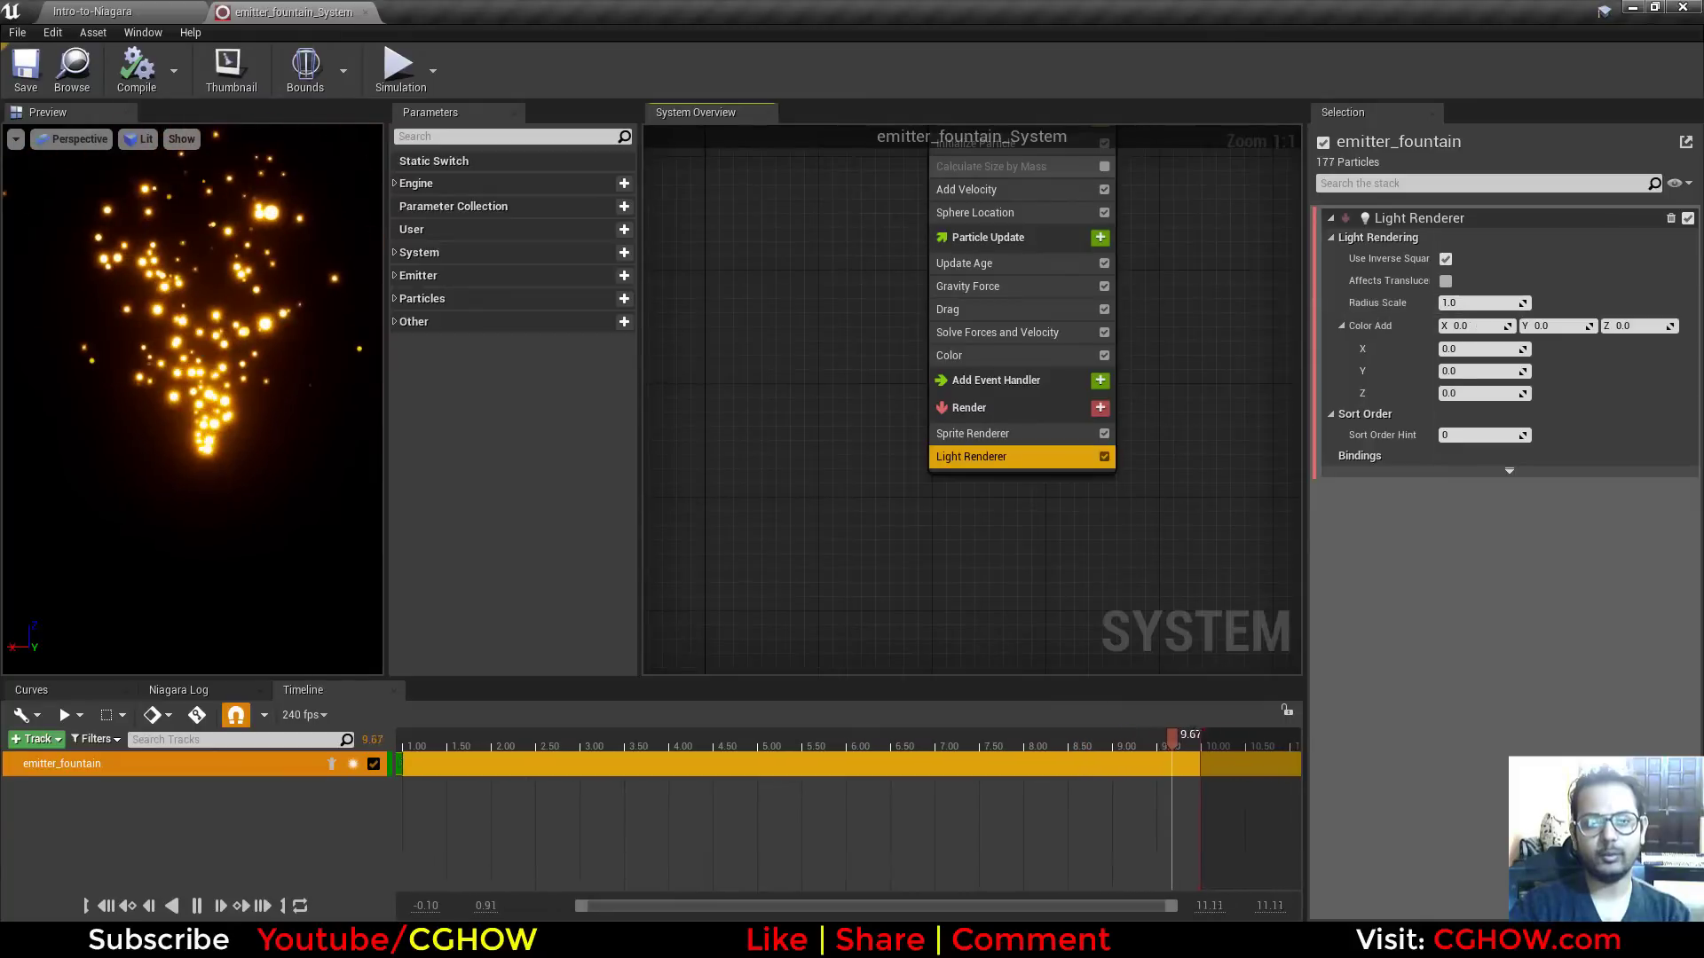
{"action": "right_click_drag", "start_coordinate": [1025, 407], "coordinate": [1019, 480]}
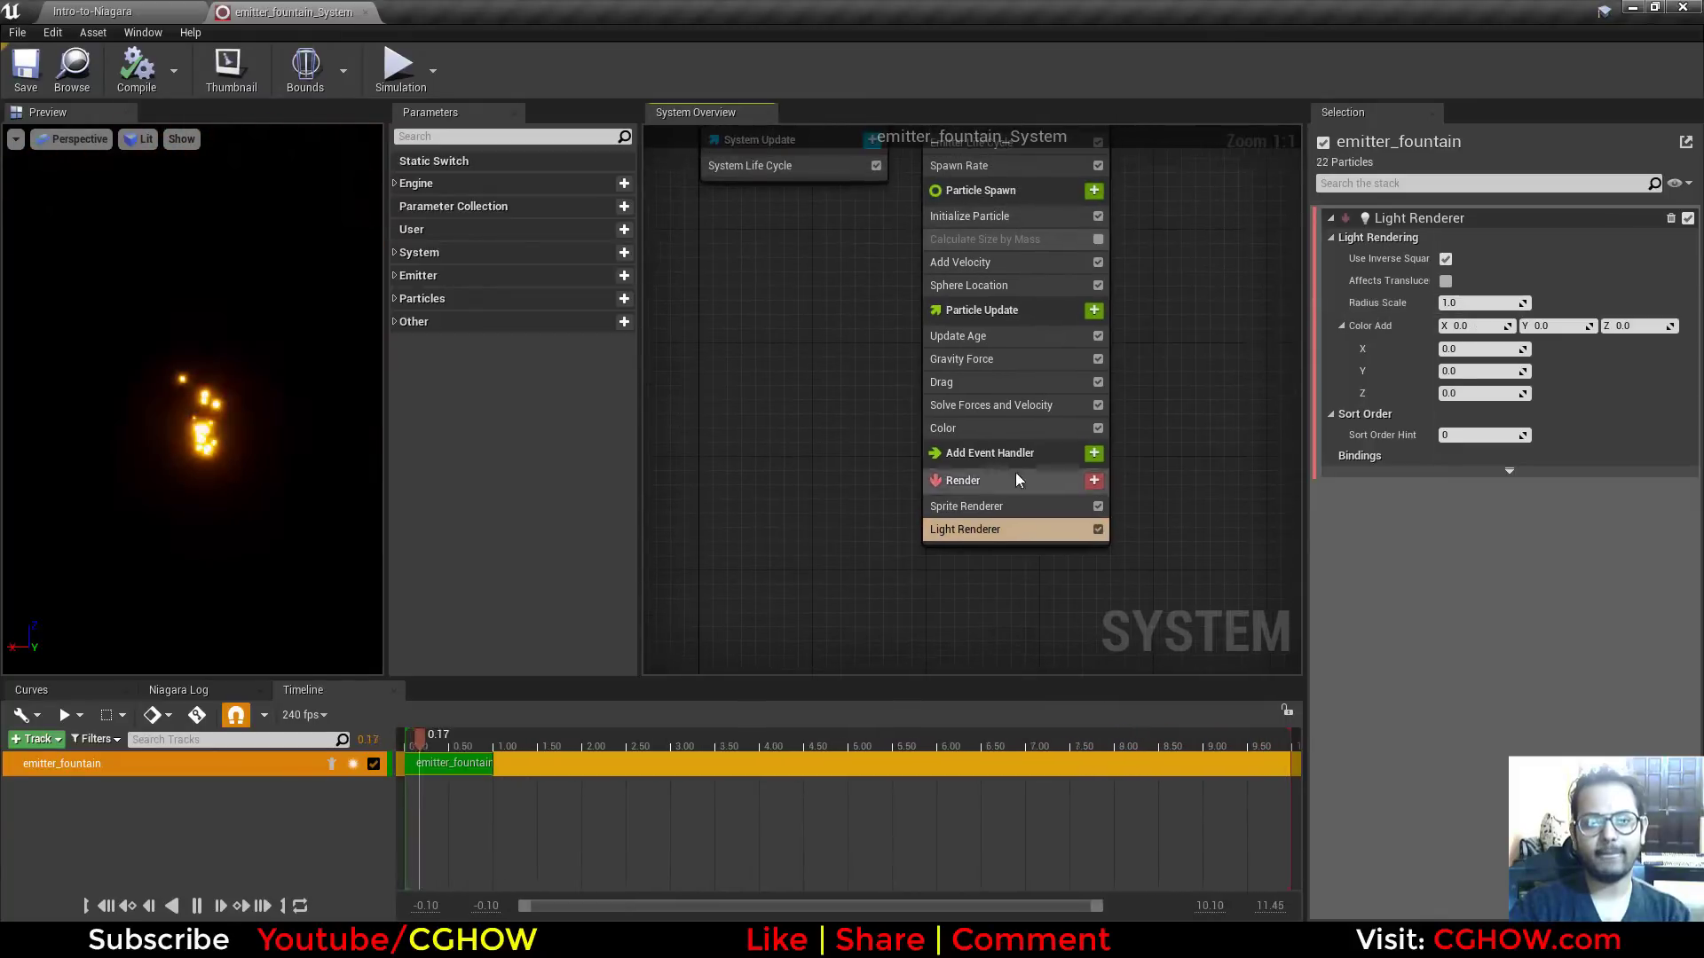
{"action": "left_click", "coordinate": [962, 434]}
{"action": "left_click", "coordinate": [1018, 530]}
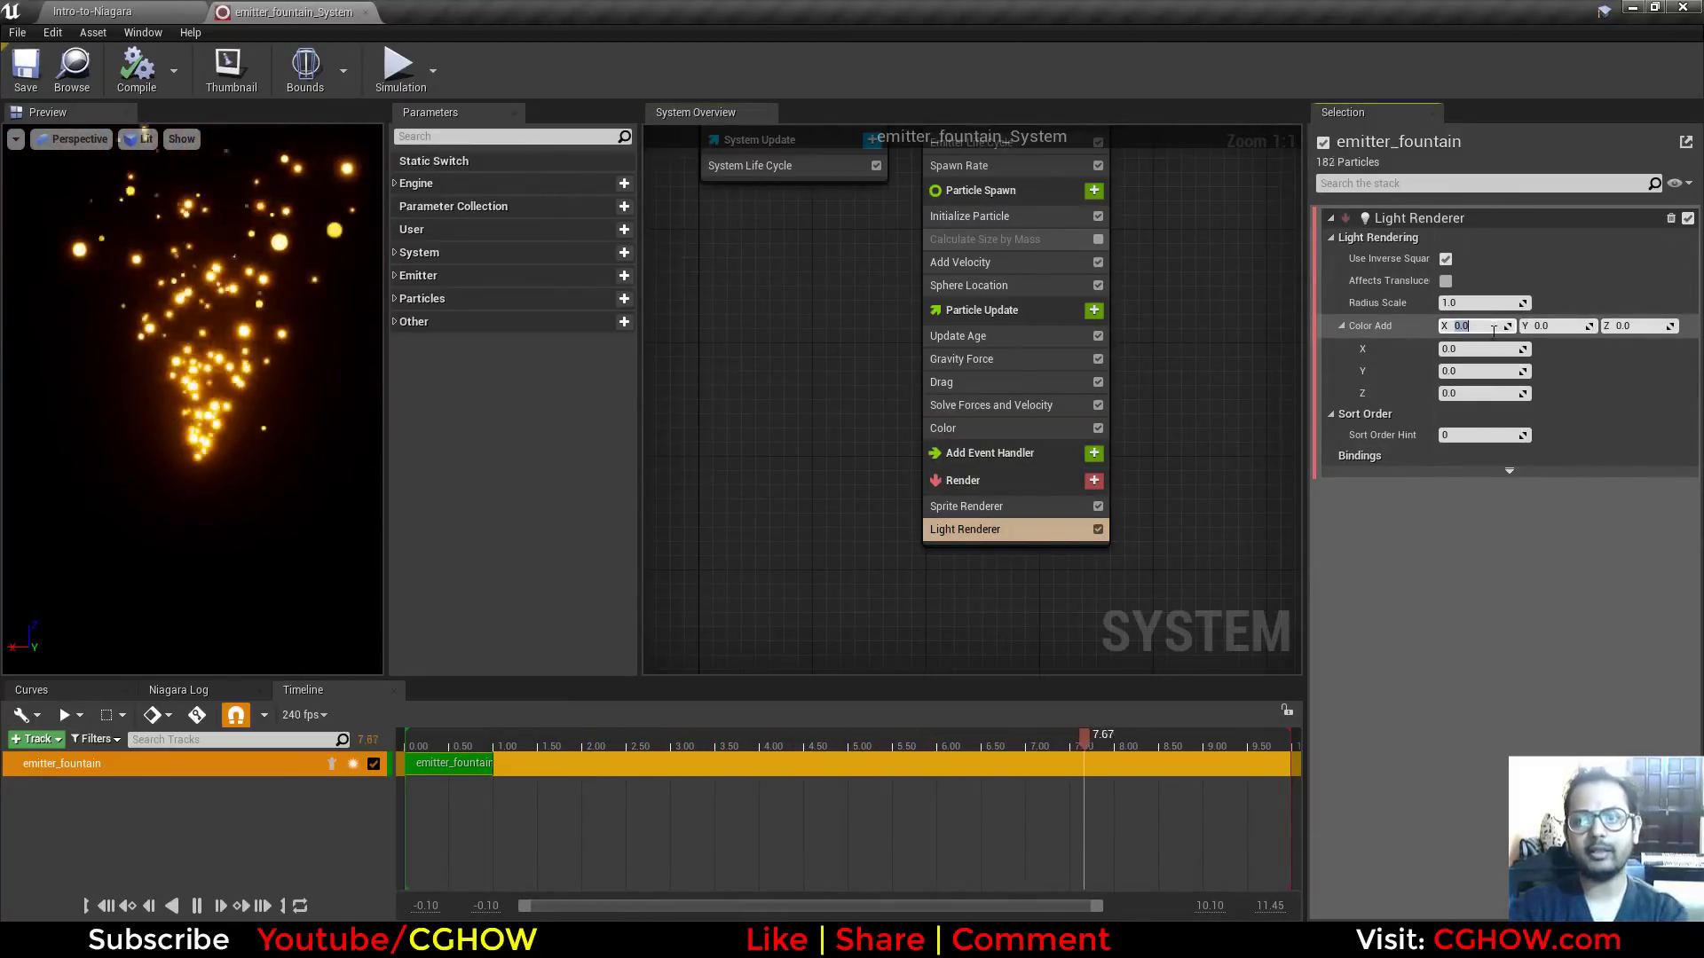
{"action": "key", "text": "Tab"}
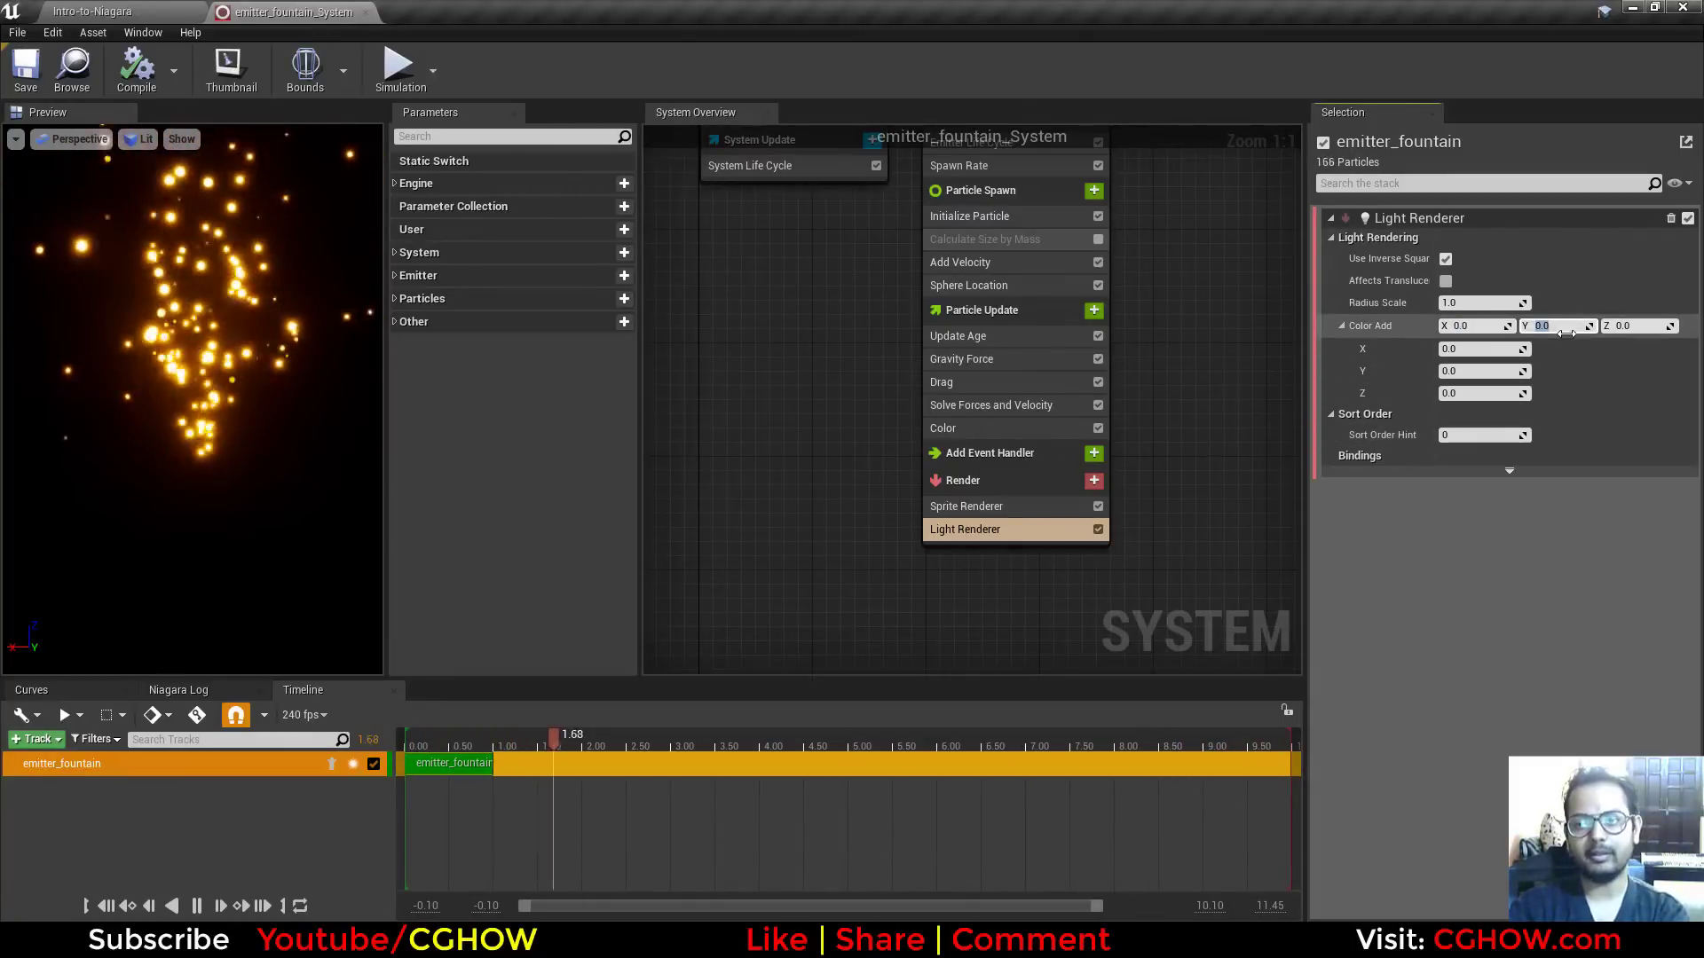
{"action": "type", "text": "10000"}
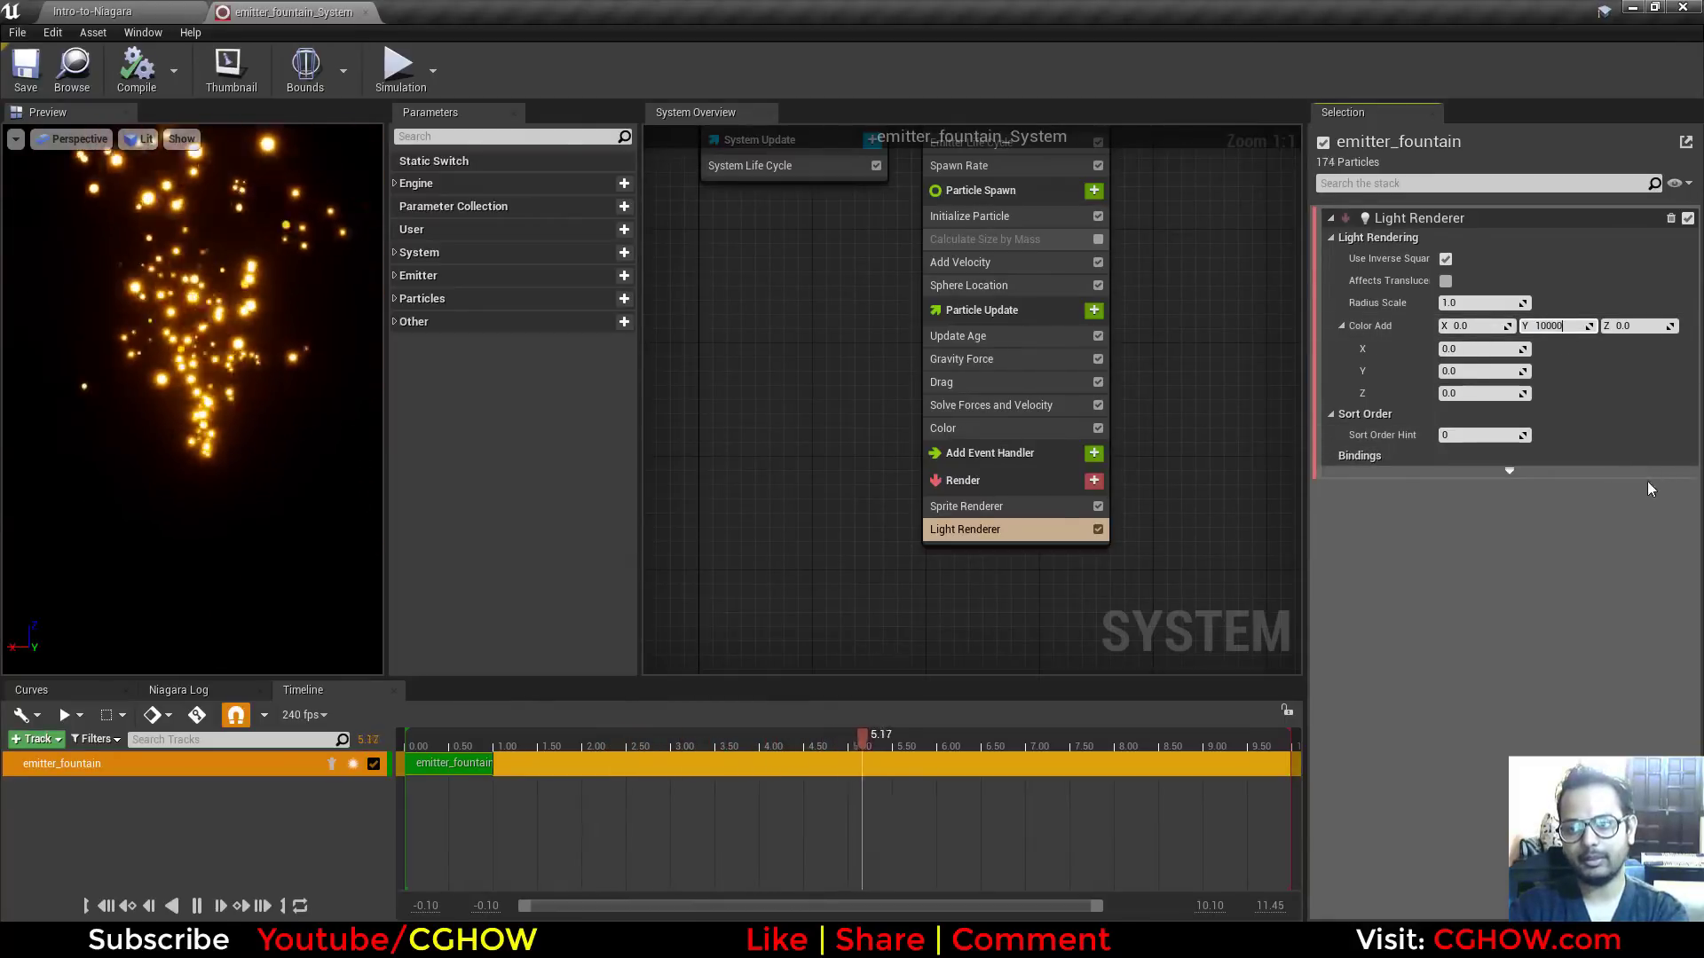
{"action": "key", "text": "Return"}
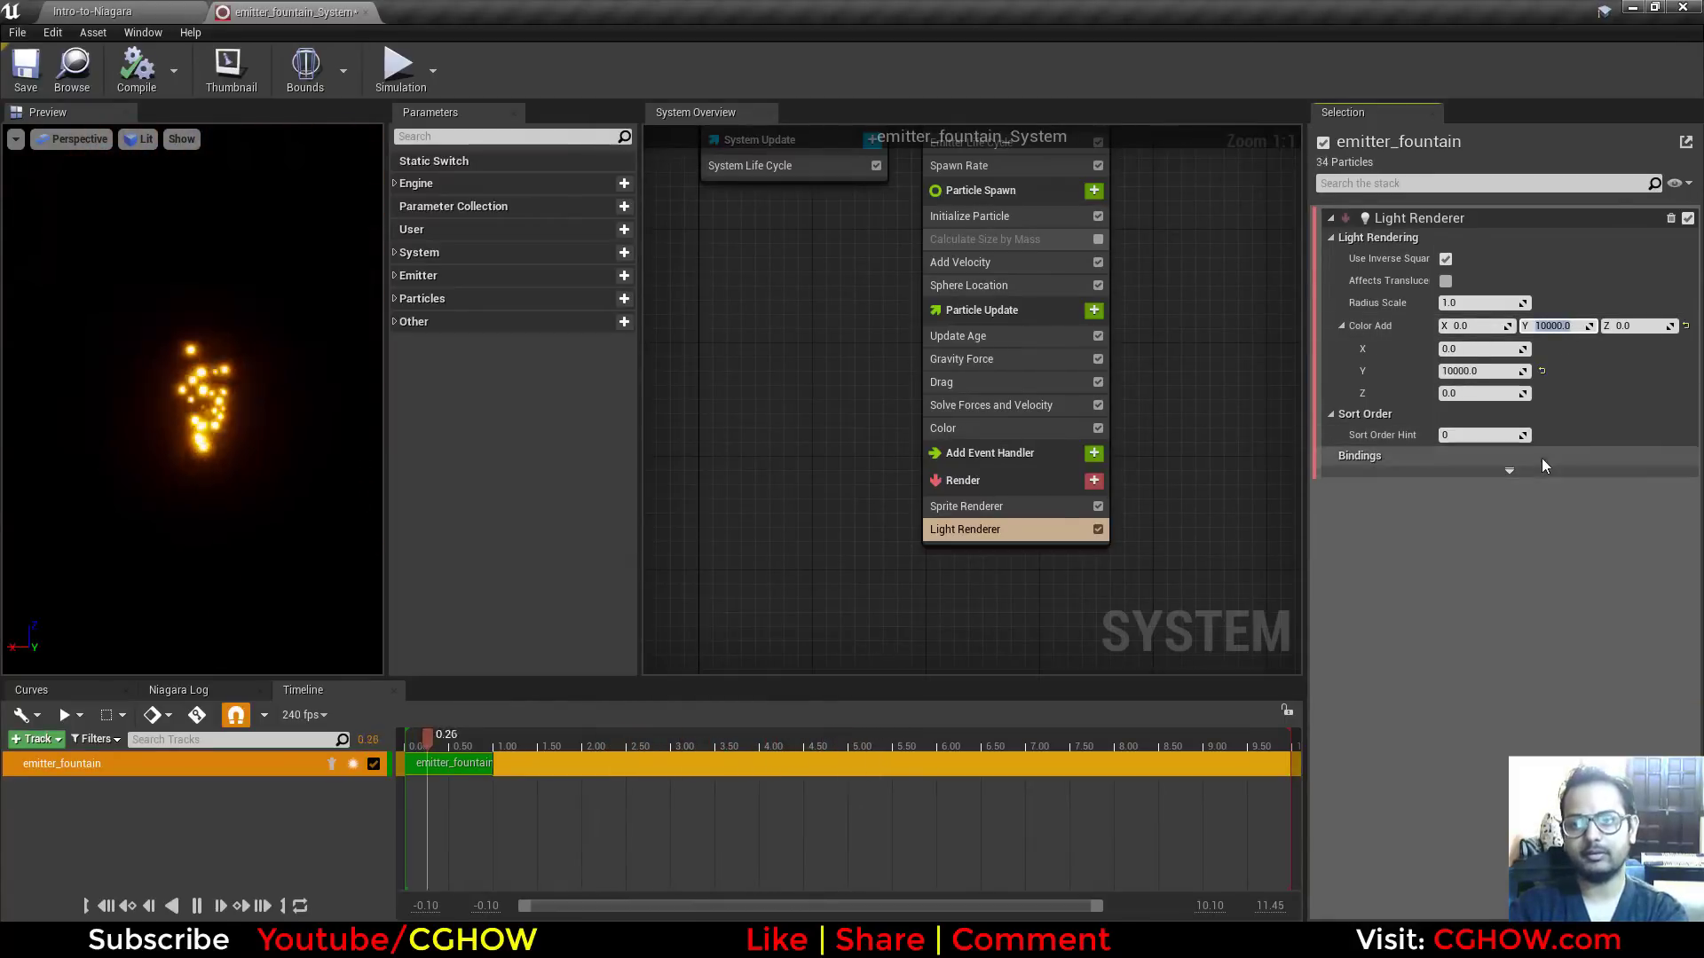
{"action": "left_click", "coordinate": [26, 70]}
{"action": "left_click", "coordinate": [93, 11]}
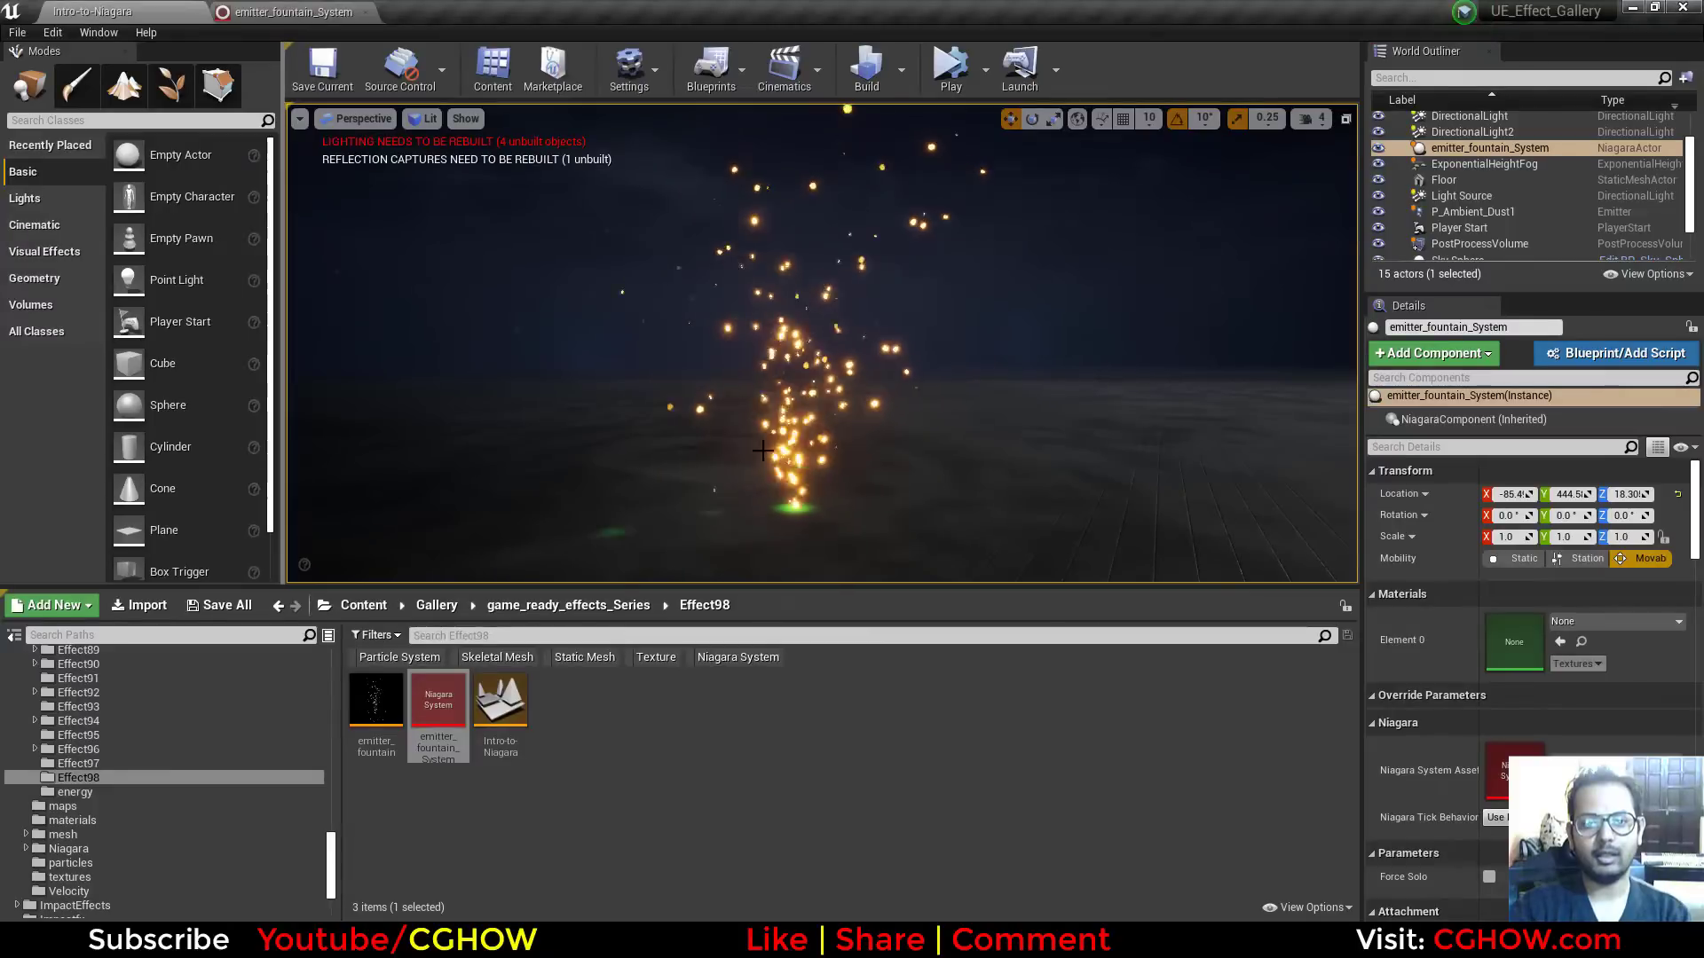
Step: Reset the Light Renderer's Color Add to its default and enable Affects Translucency
{"action": "left_click", "coordinate": [295, 11]}
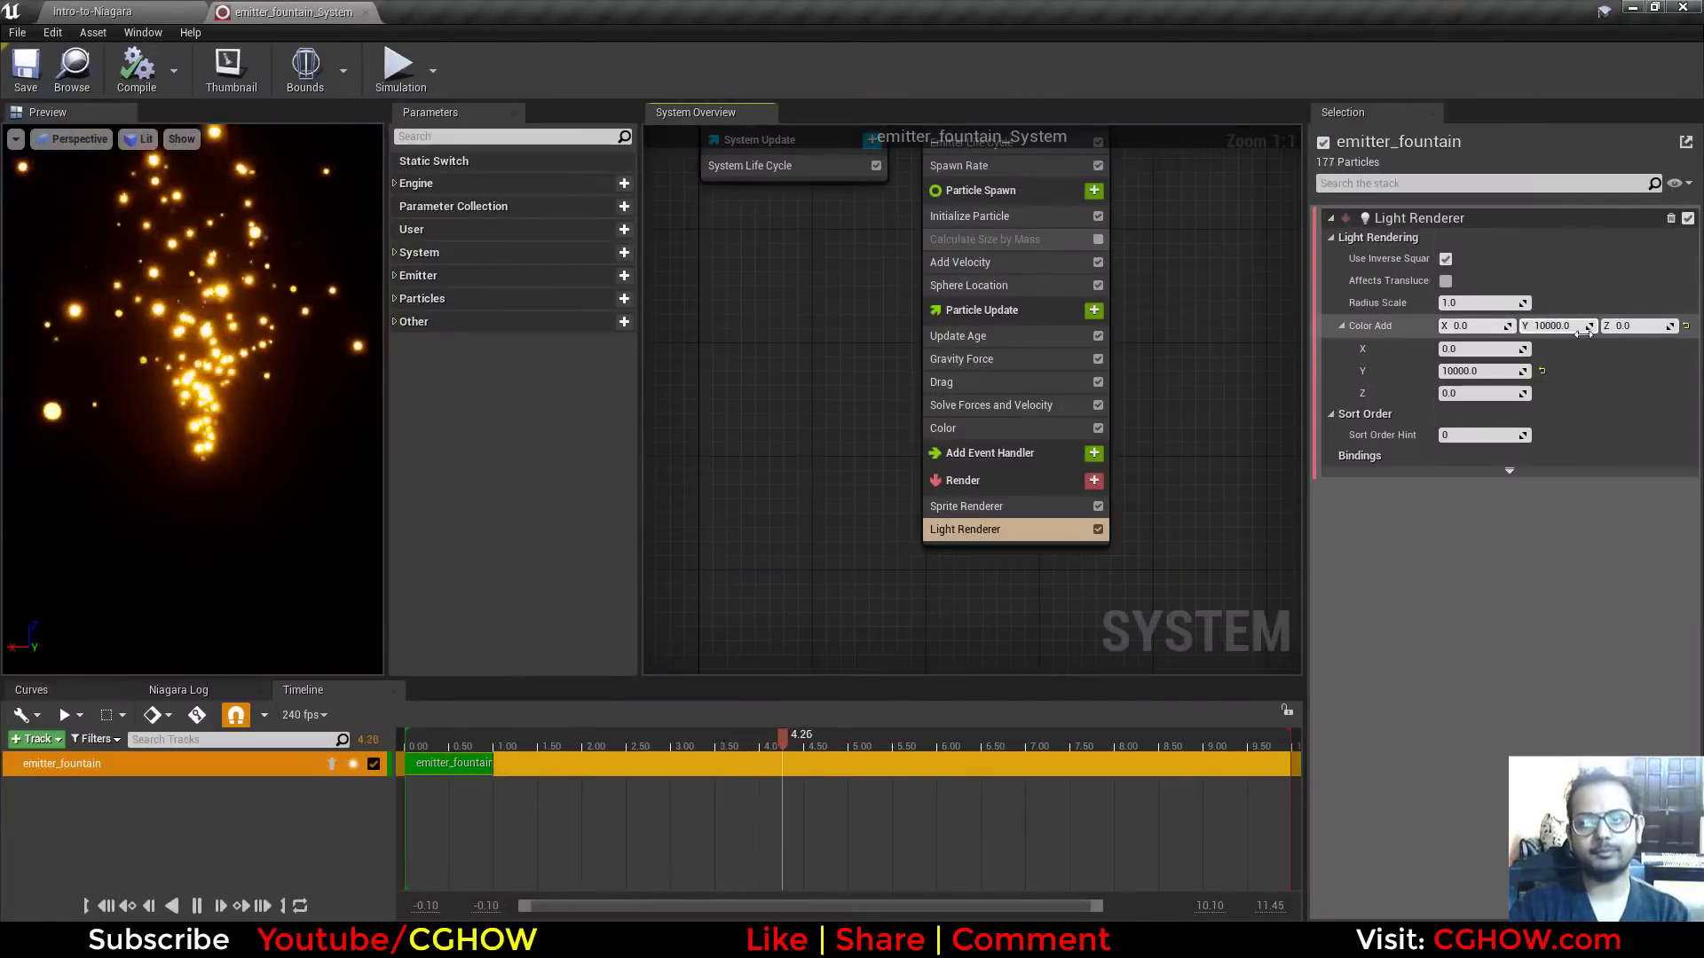
{"action": "left_click", "coordinate": [107, 11]}
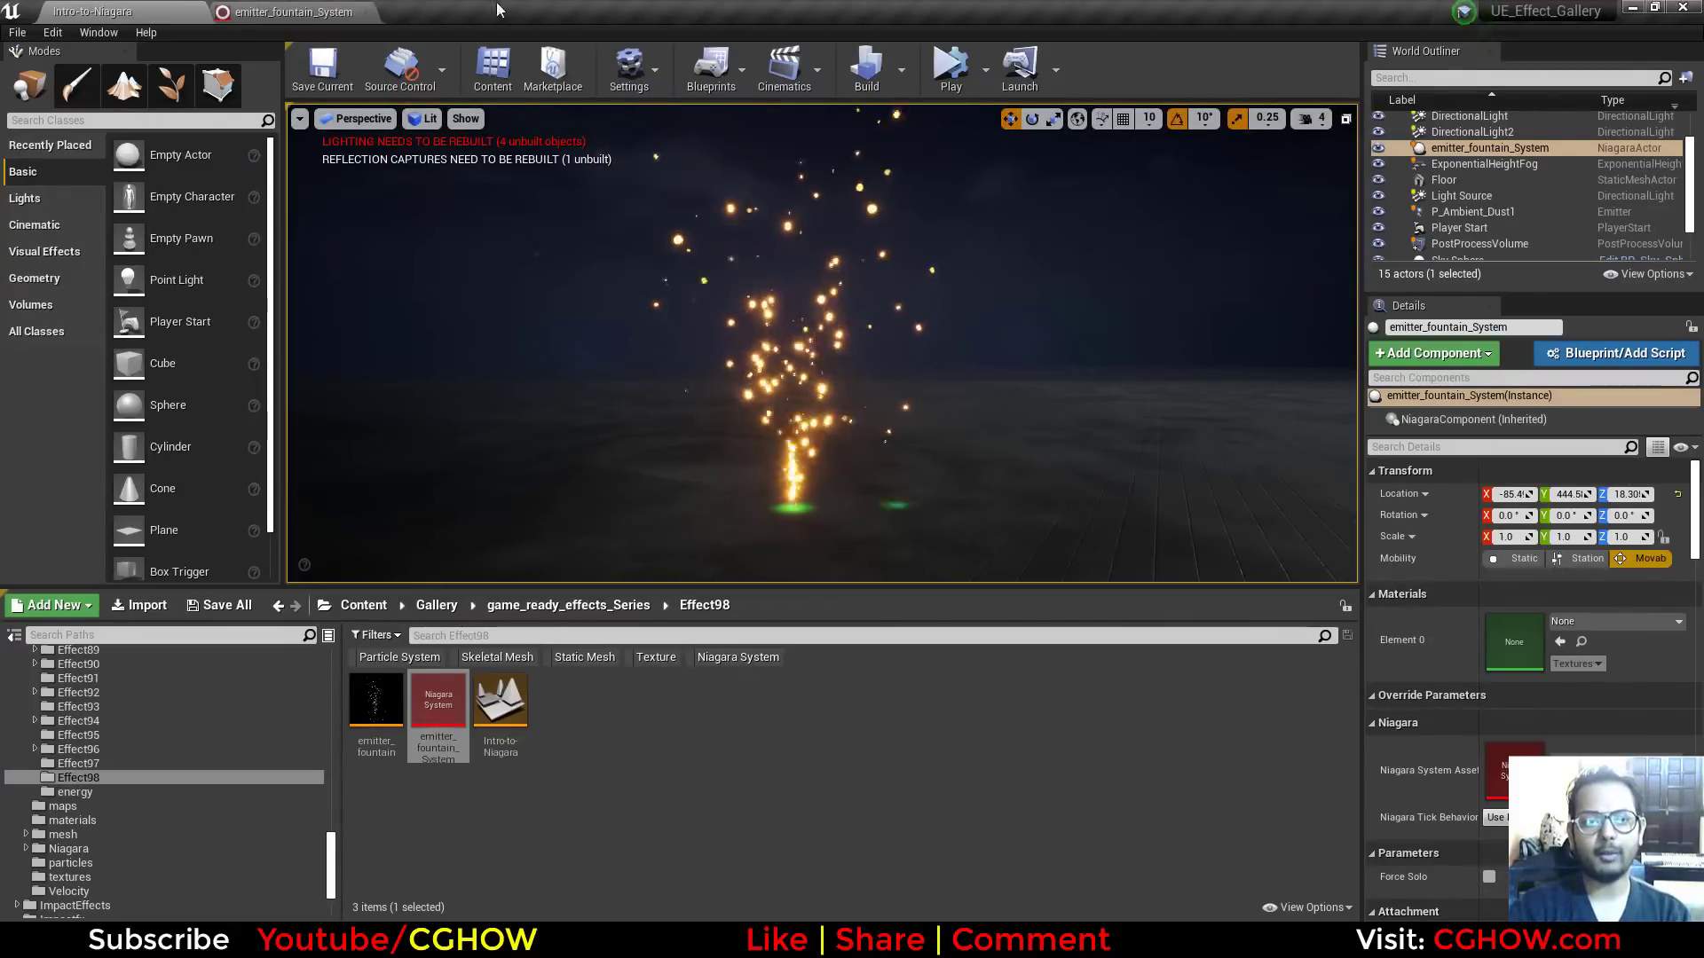
{"action": "left_click", "coordinate": [321, 9]}
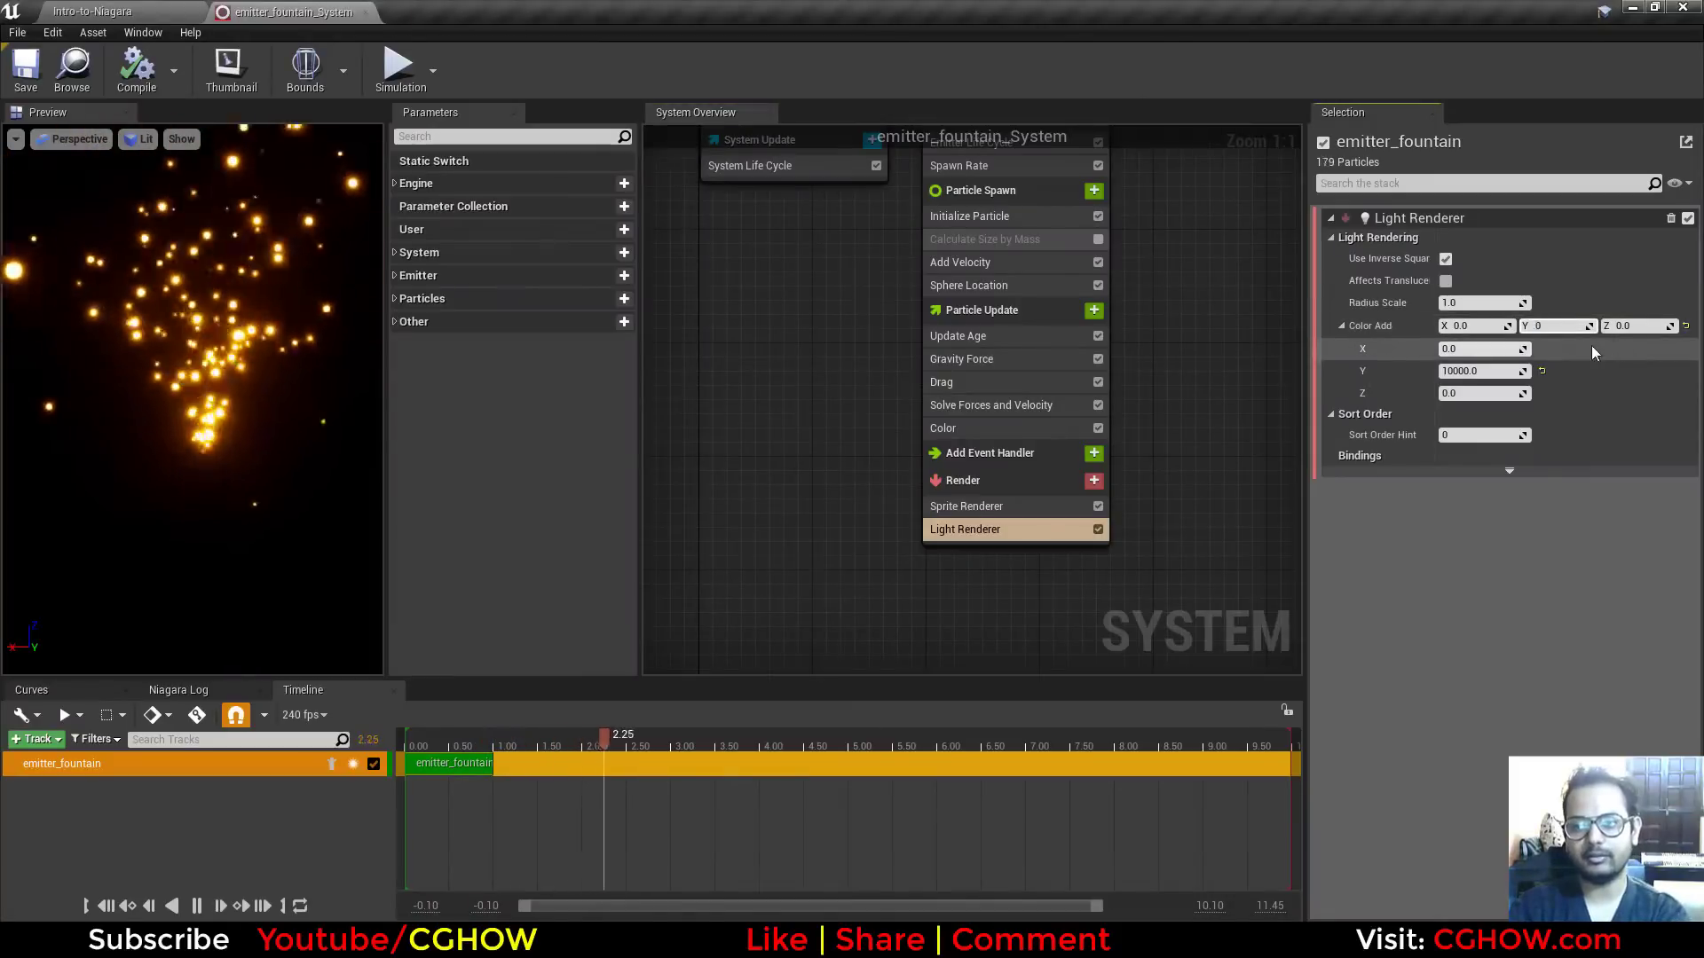
{"action": "left_click", "coordinate": [1686, 326]}
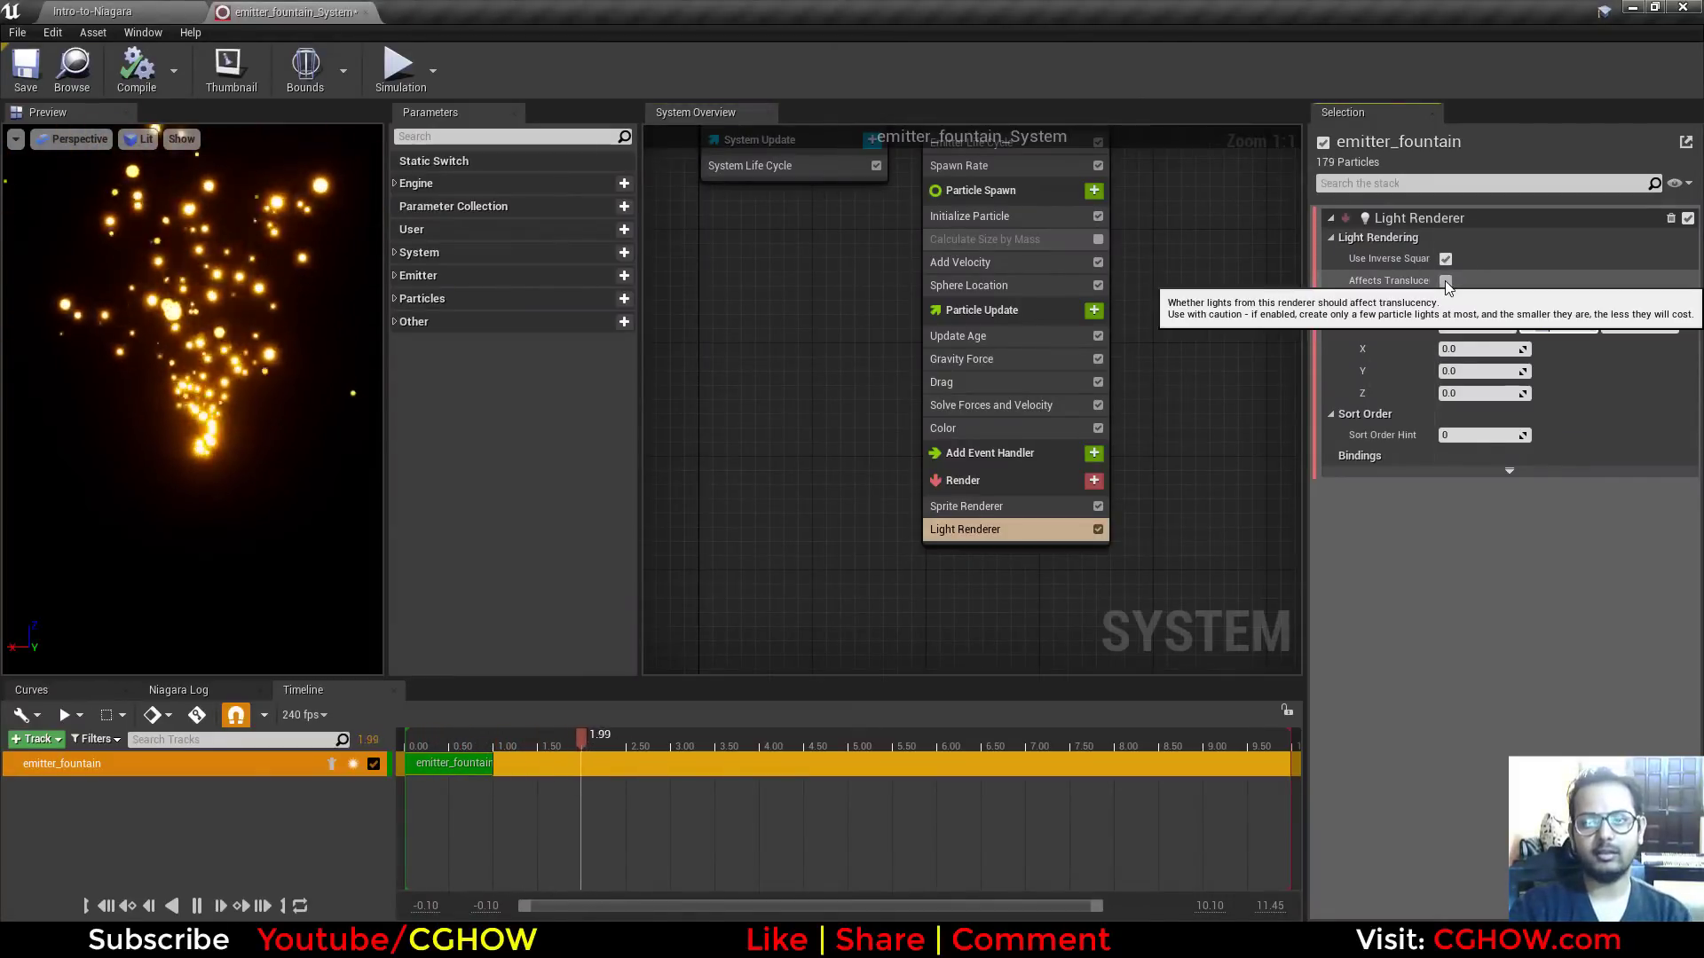
{"action": "left_click", "coordinate": [1446, 282]}
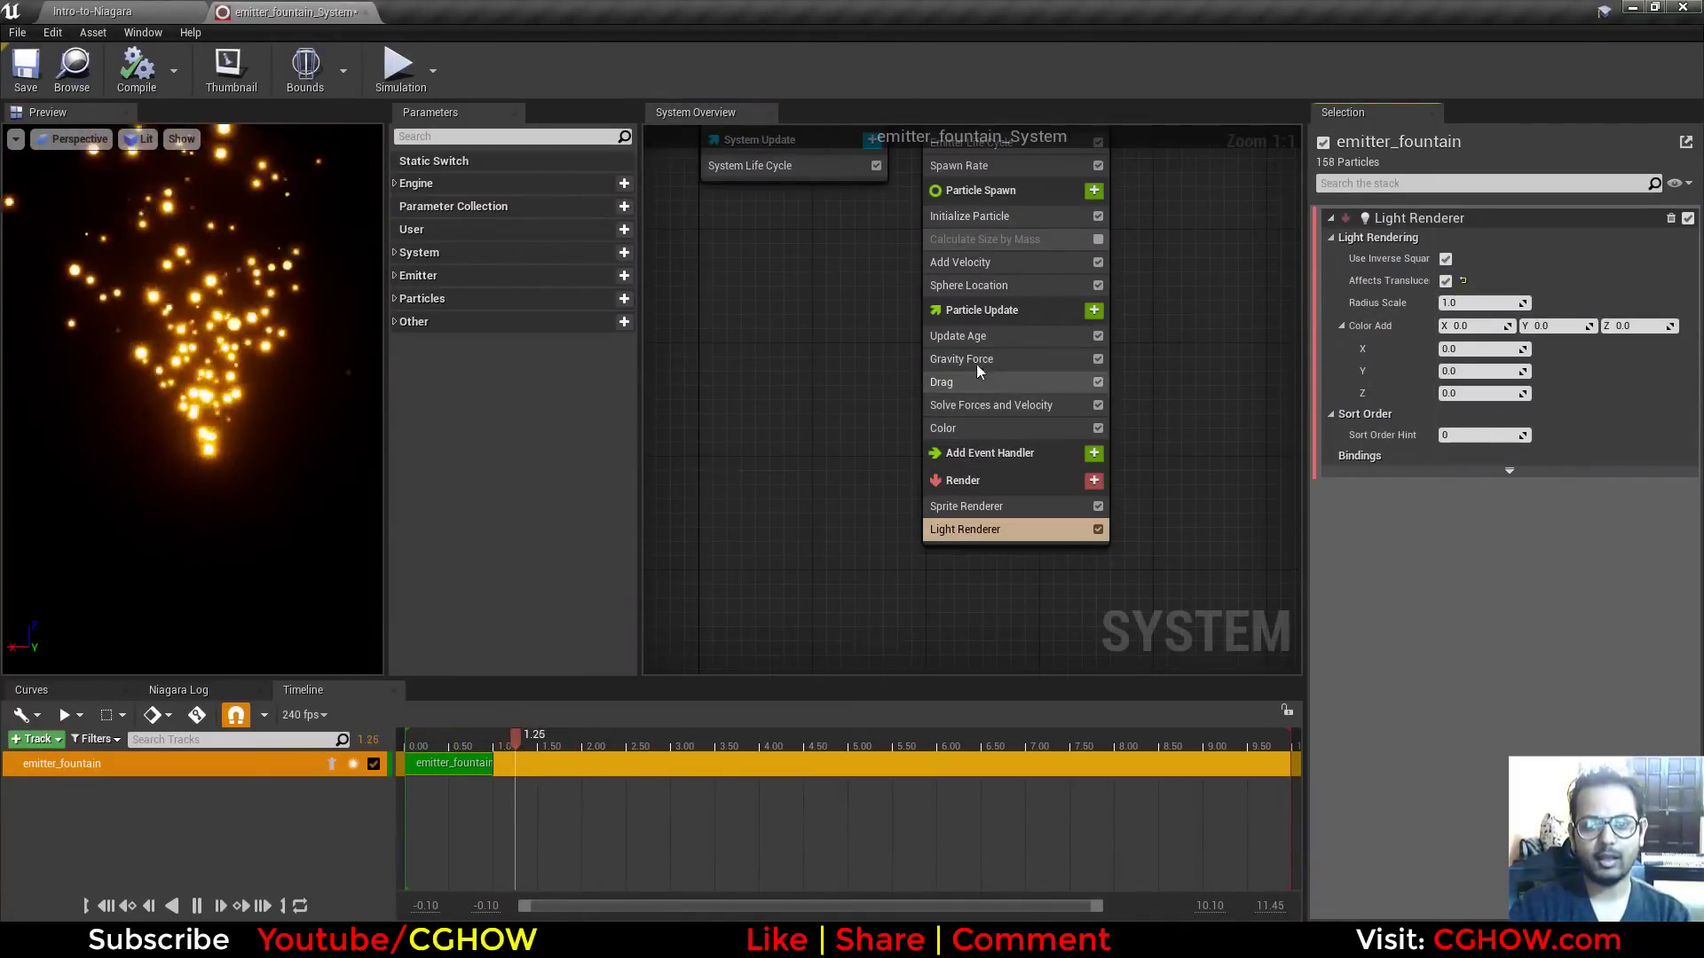
Step: Set the brightness value V of the Color module's first curve key to 200 and check the glow in the level
{"action": "left_click", "coordinate": [946, 428]}
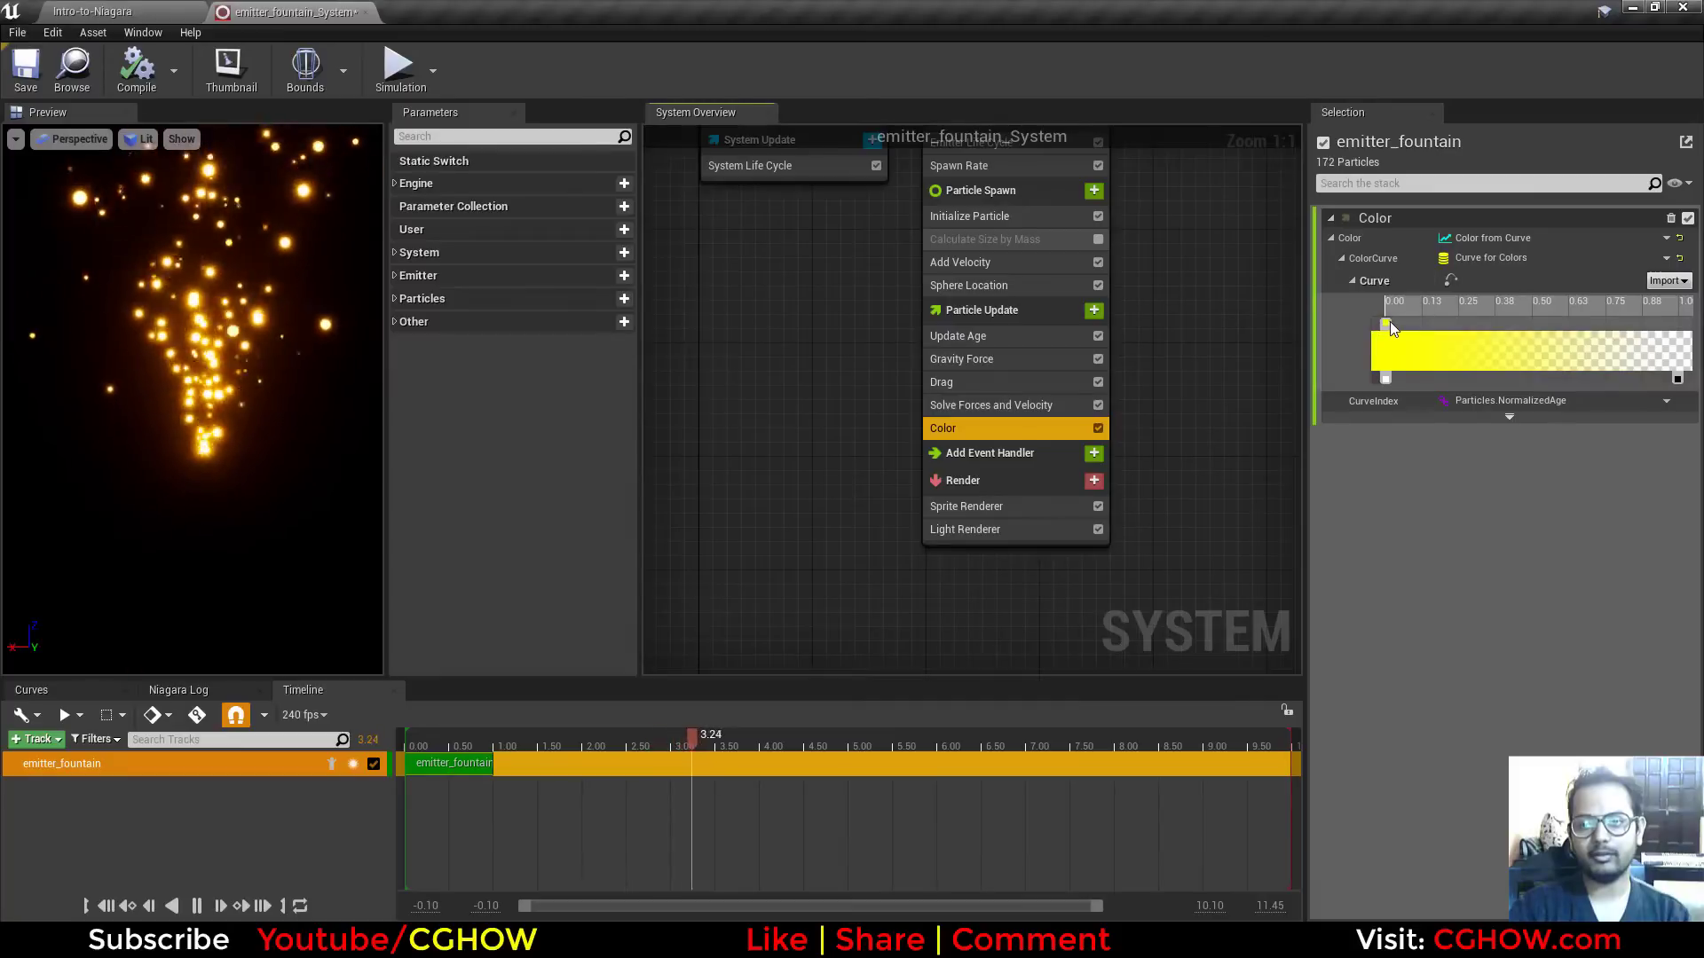
{"action": "double_click", "coordinate": [1388, 326]}
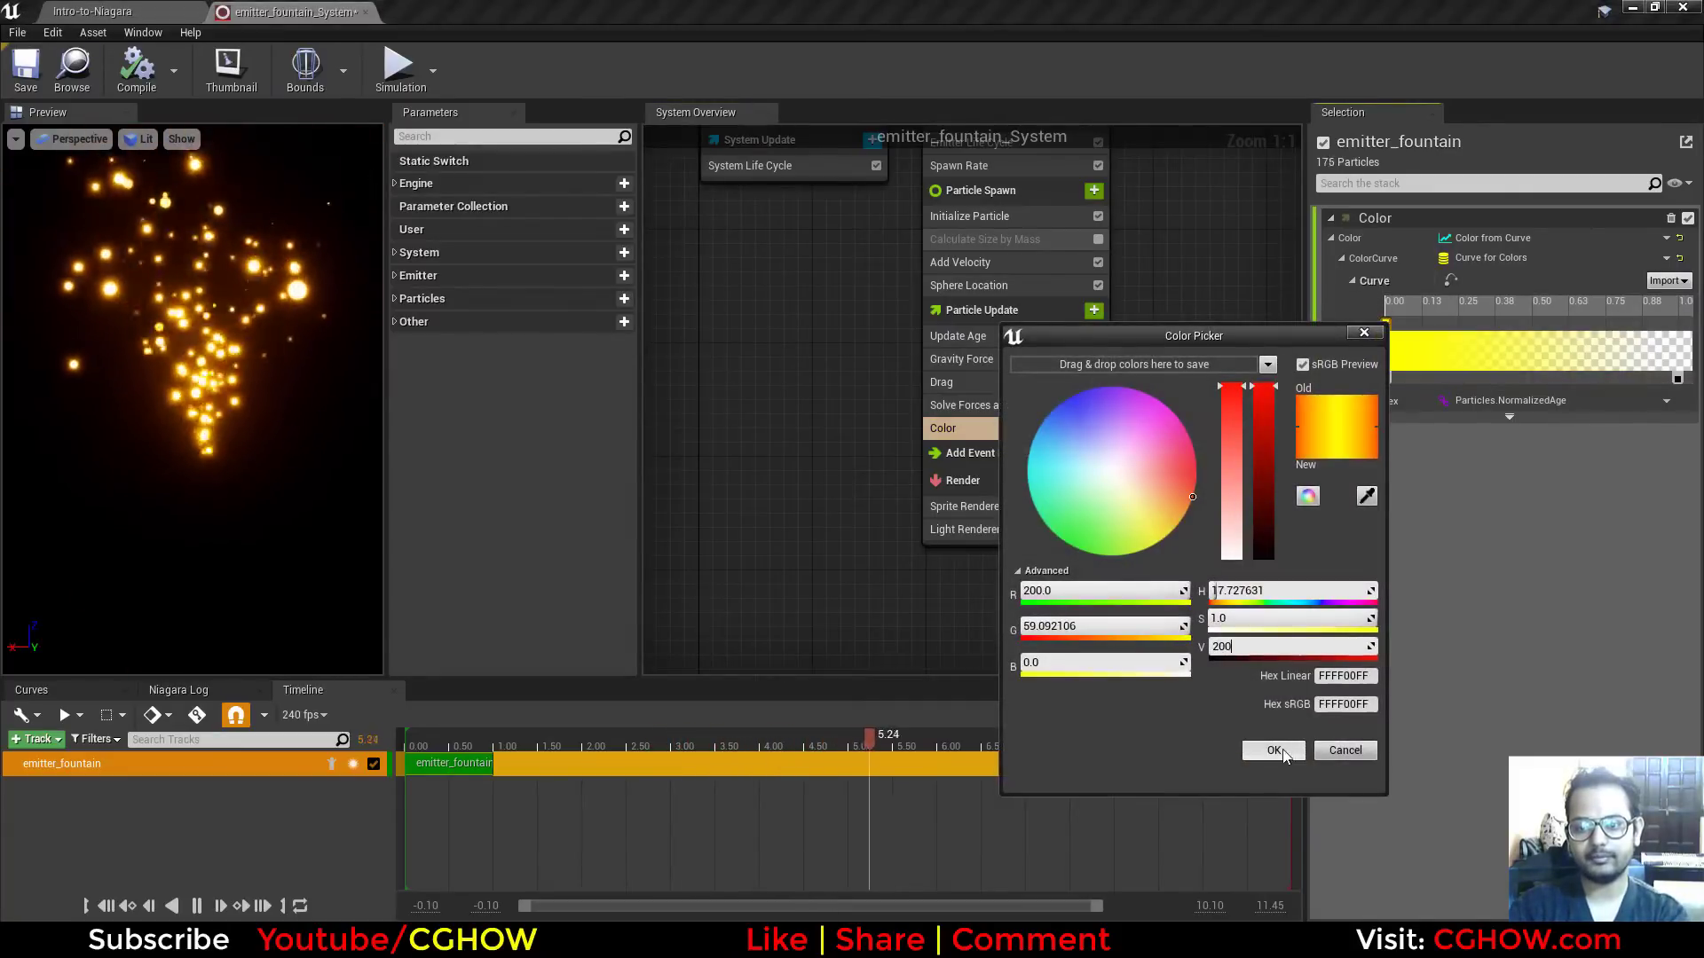
{"action": "left_click", "coordinate": [1274, 750]}
{"action": "left_click", "coordinate": [184, 9]}
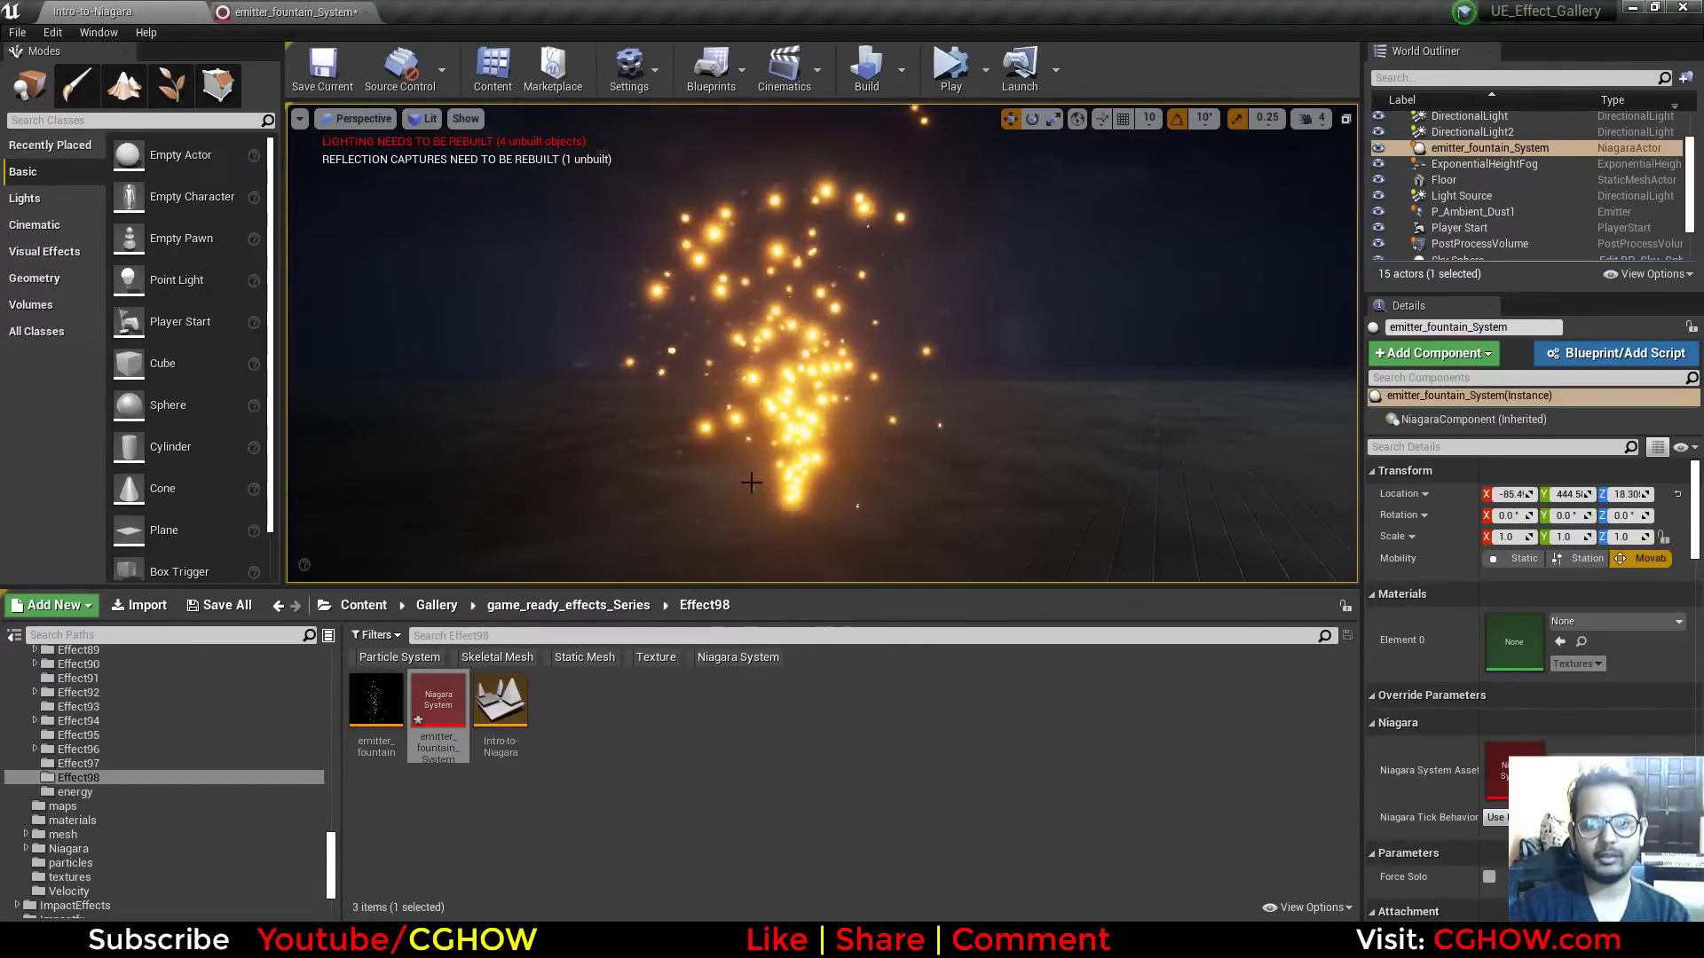
Step: Set the Light Renderer's Radius Scale to 5.0 and check the fountain in the level
{"action": "left_click", "coordinate": [292, 11]}
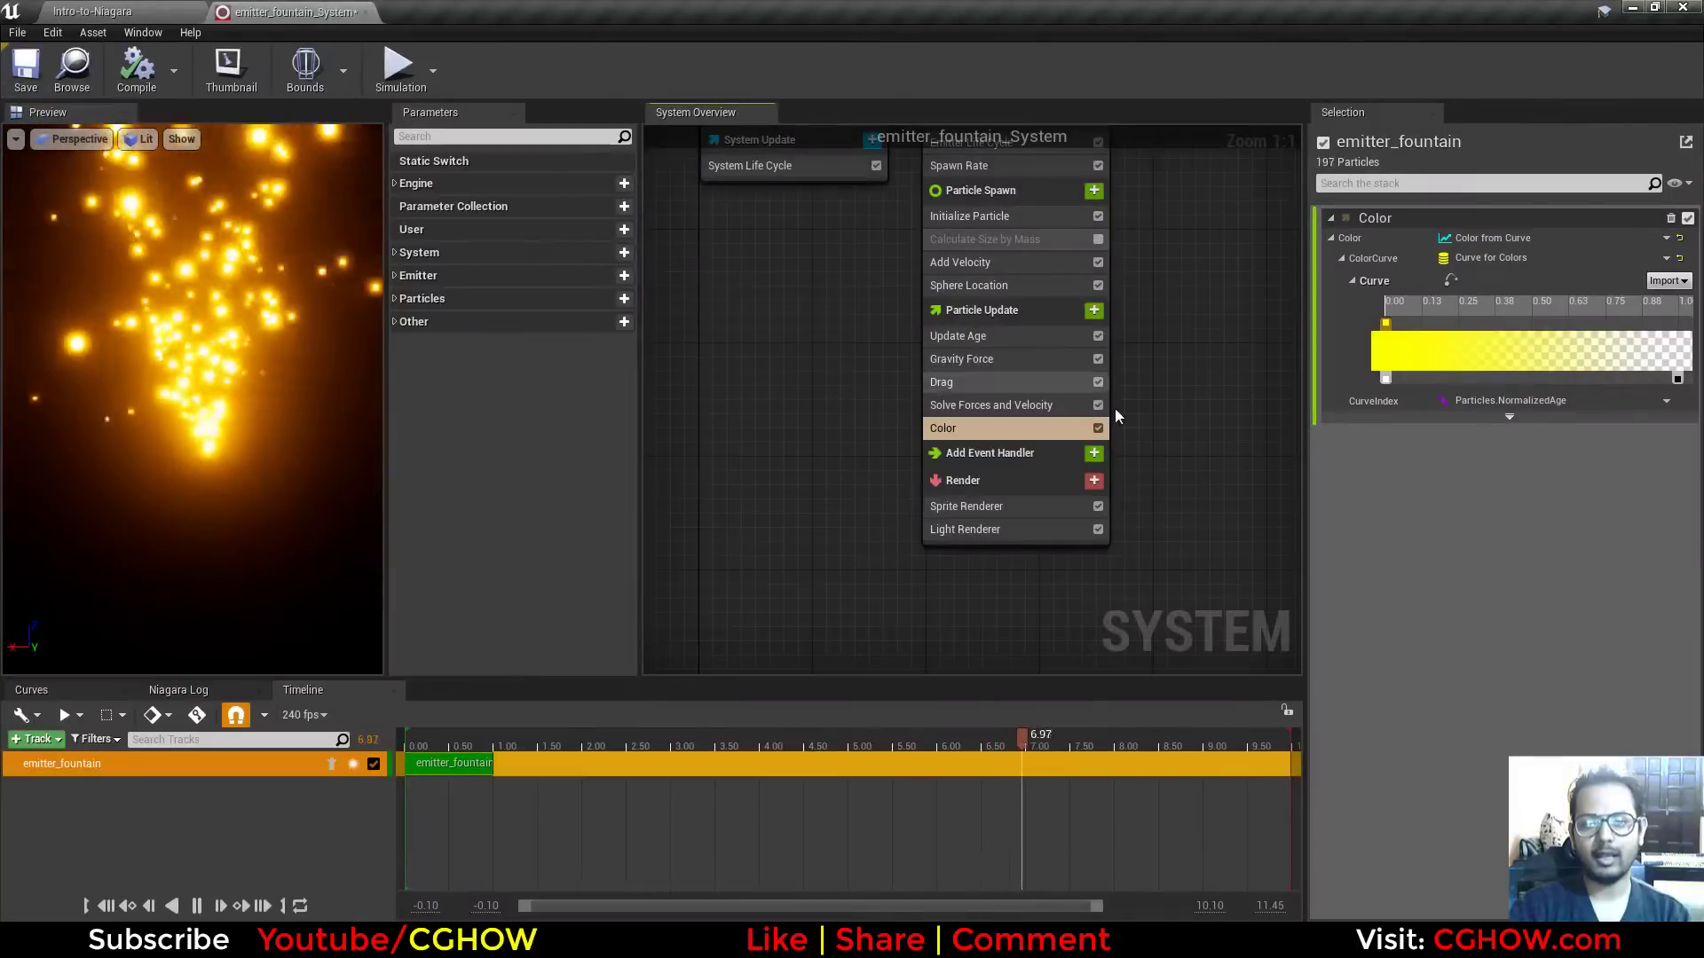
{"action": "left_click", "coordinate": [969, 530]}
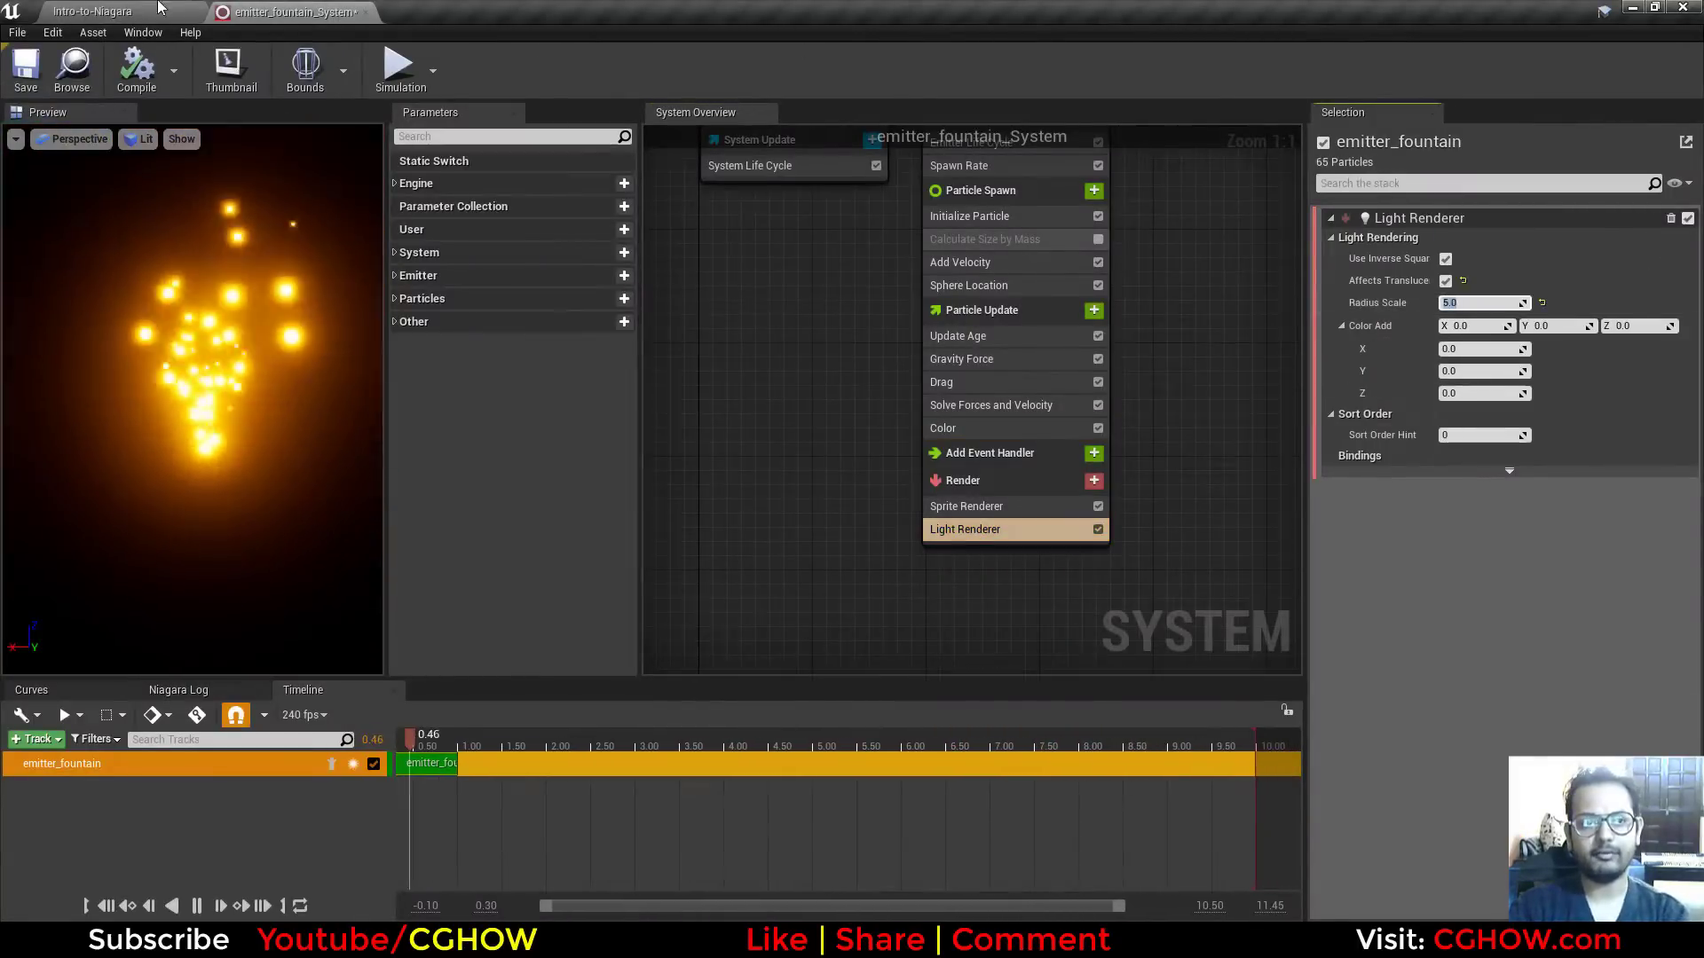
{"action": "left_click", "coordinate": [160, 9]}
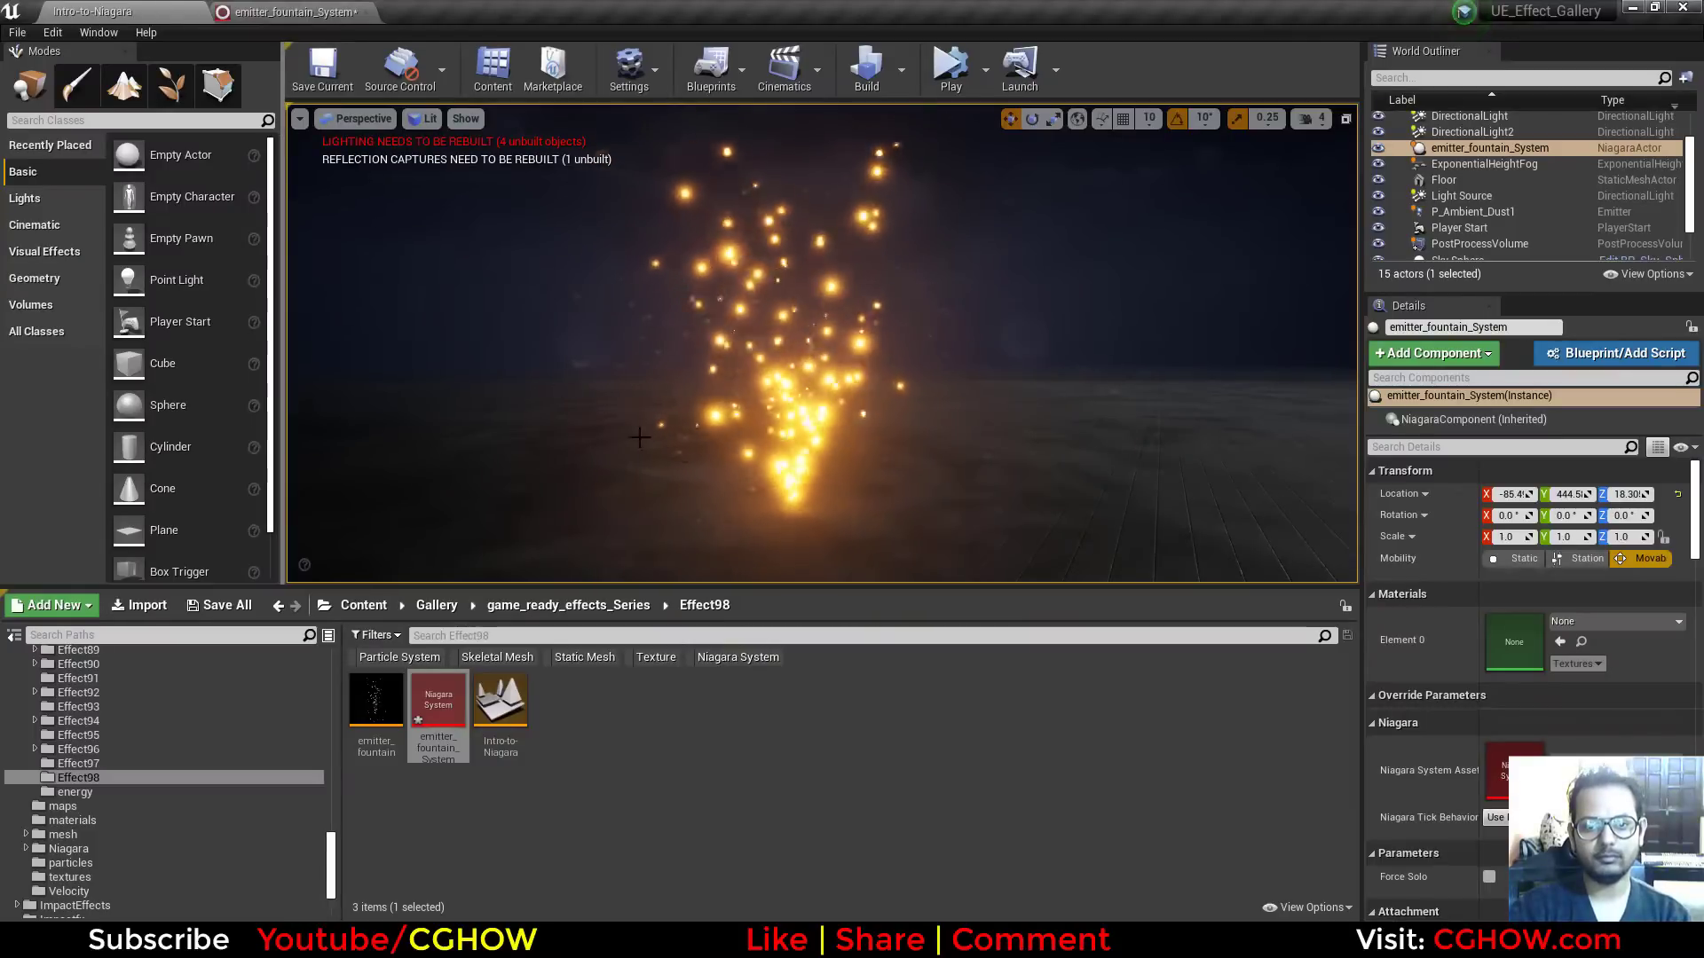
Step: Inspect the light on the floor around the fountain up close and delete the PostProcessVolume actor from the level
{"action": "scroll", "coordinate": [781, 504], "scroll_direction": "up", "scroll_amount": 3}
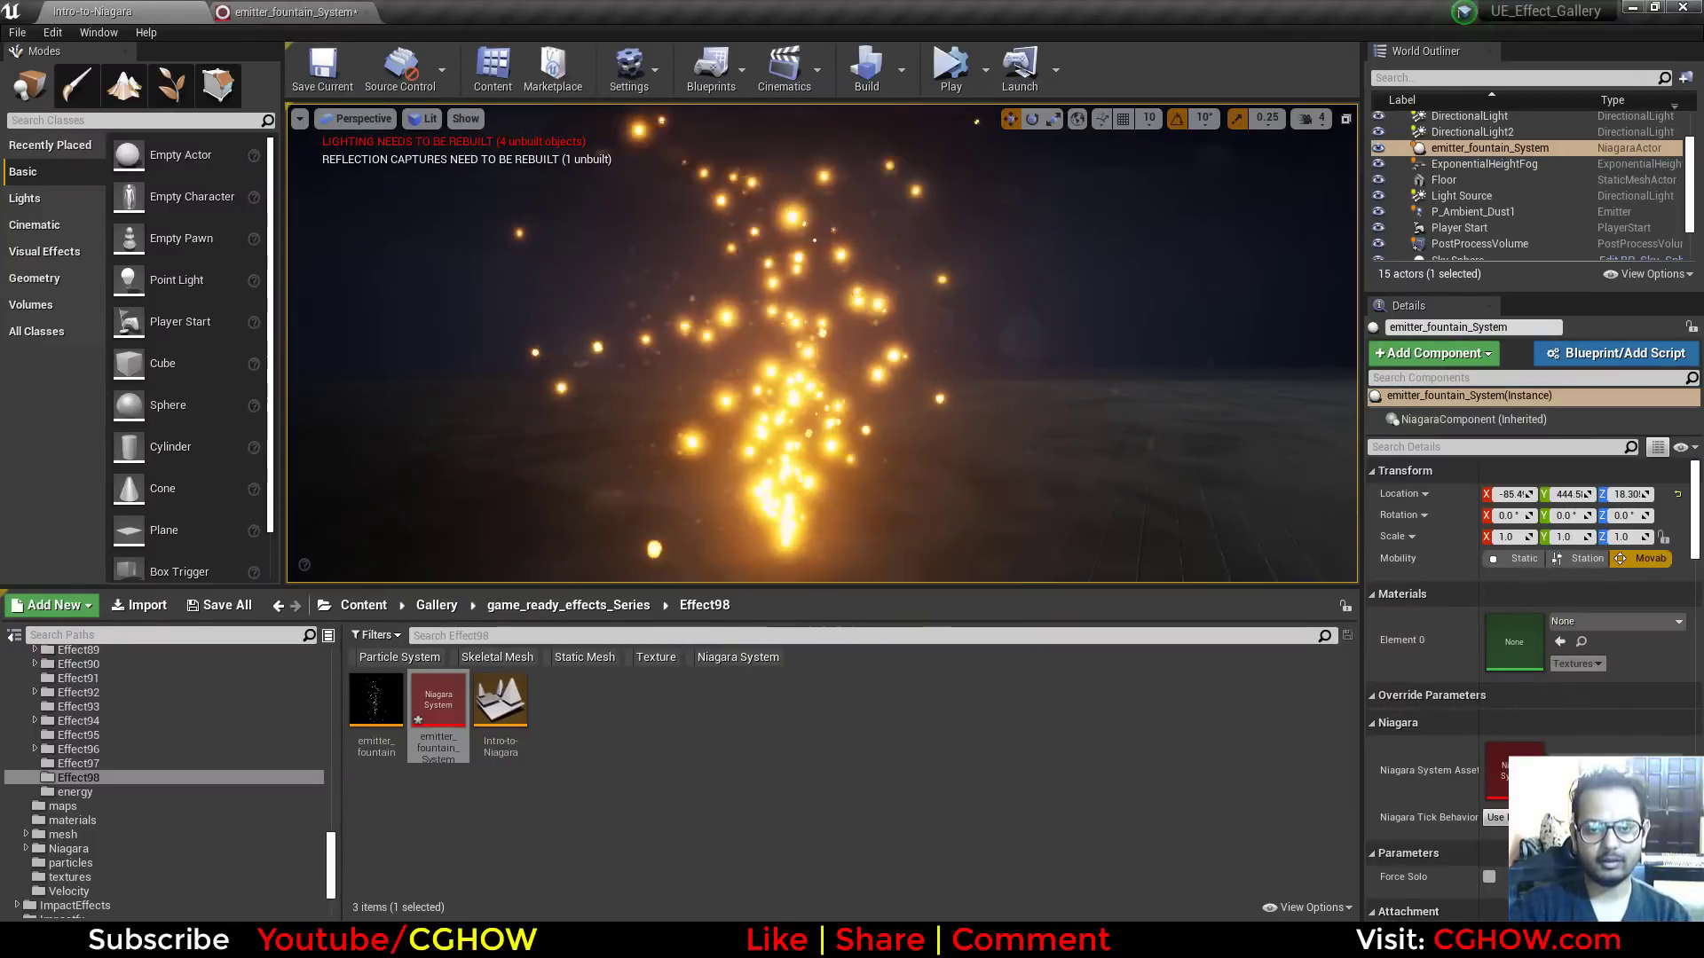
{"action": "middle_click_drag", "start_coordinate": [781, 504], "coordinate": [781, 568]}
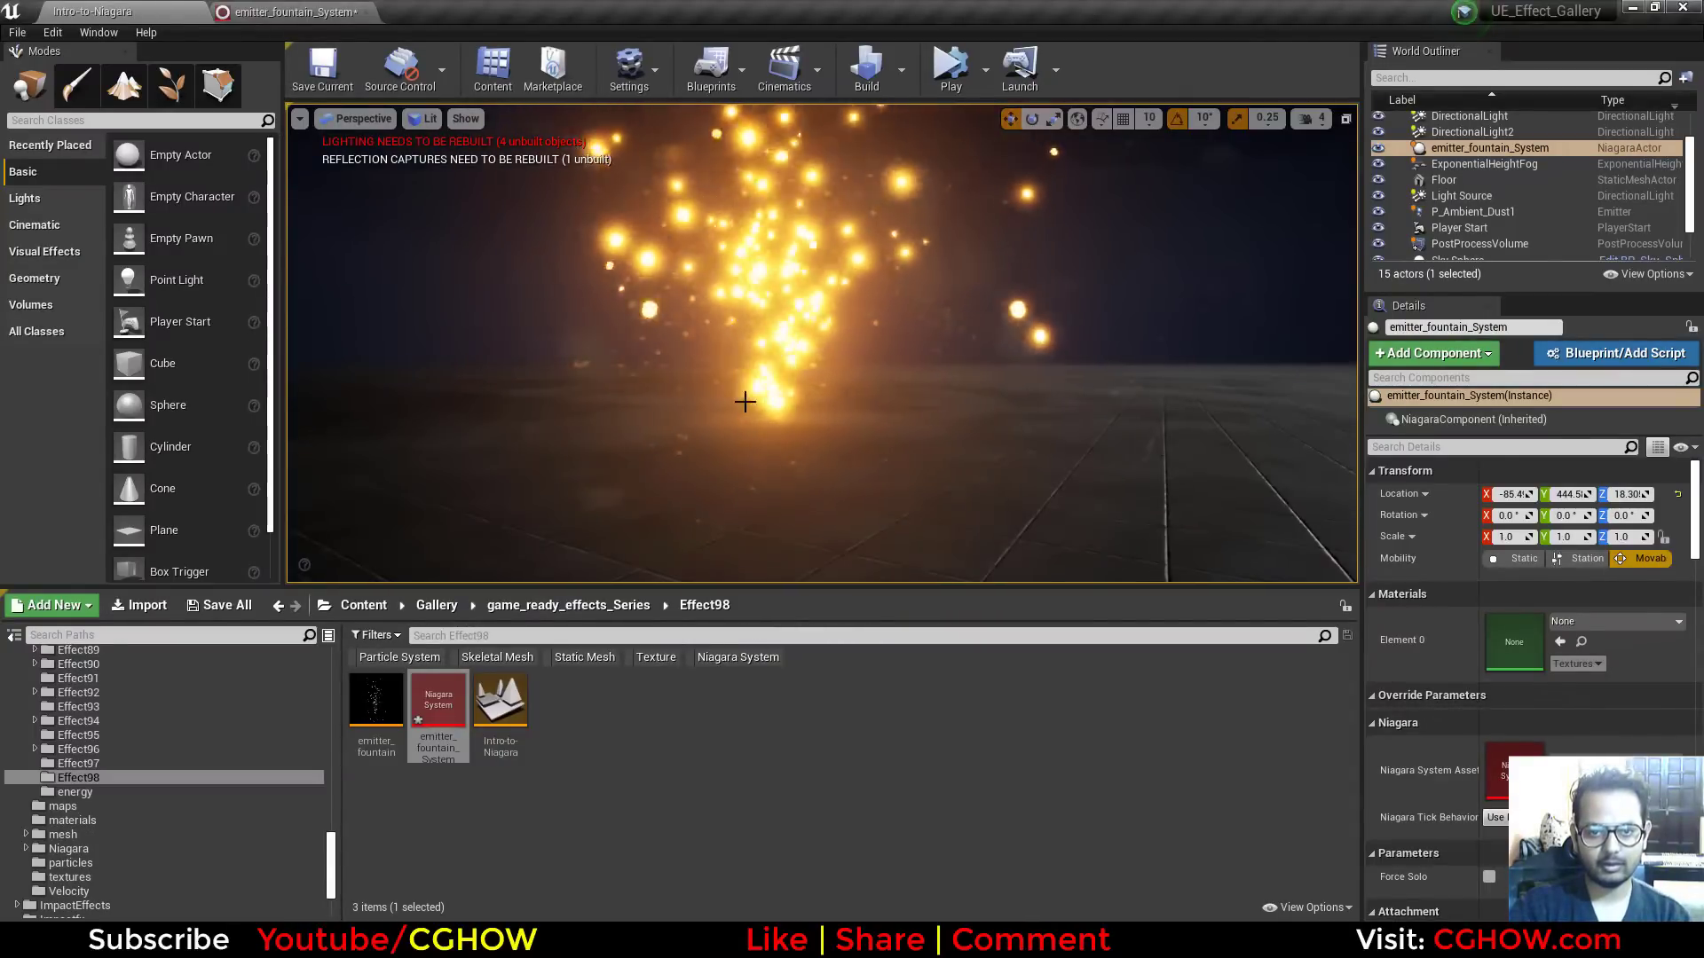
{"action": "left_click_drag", "start_coordinate": [858, 449], "coordinate": [858, 499], "text": "alt"}
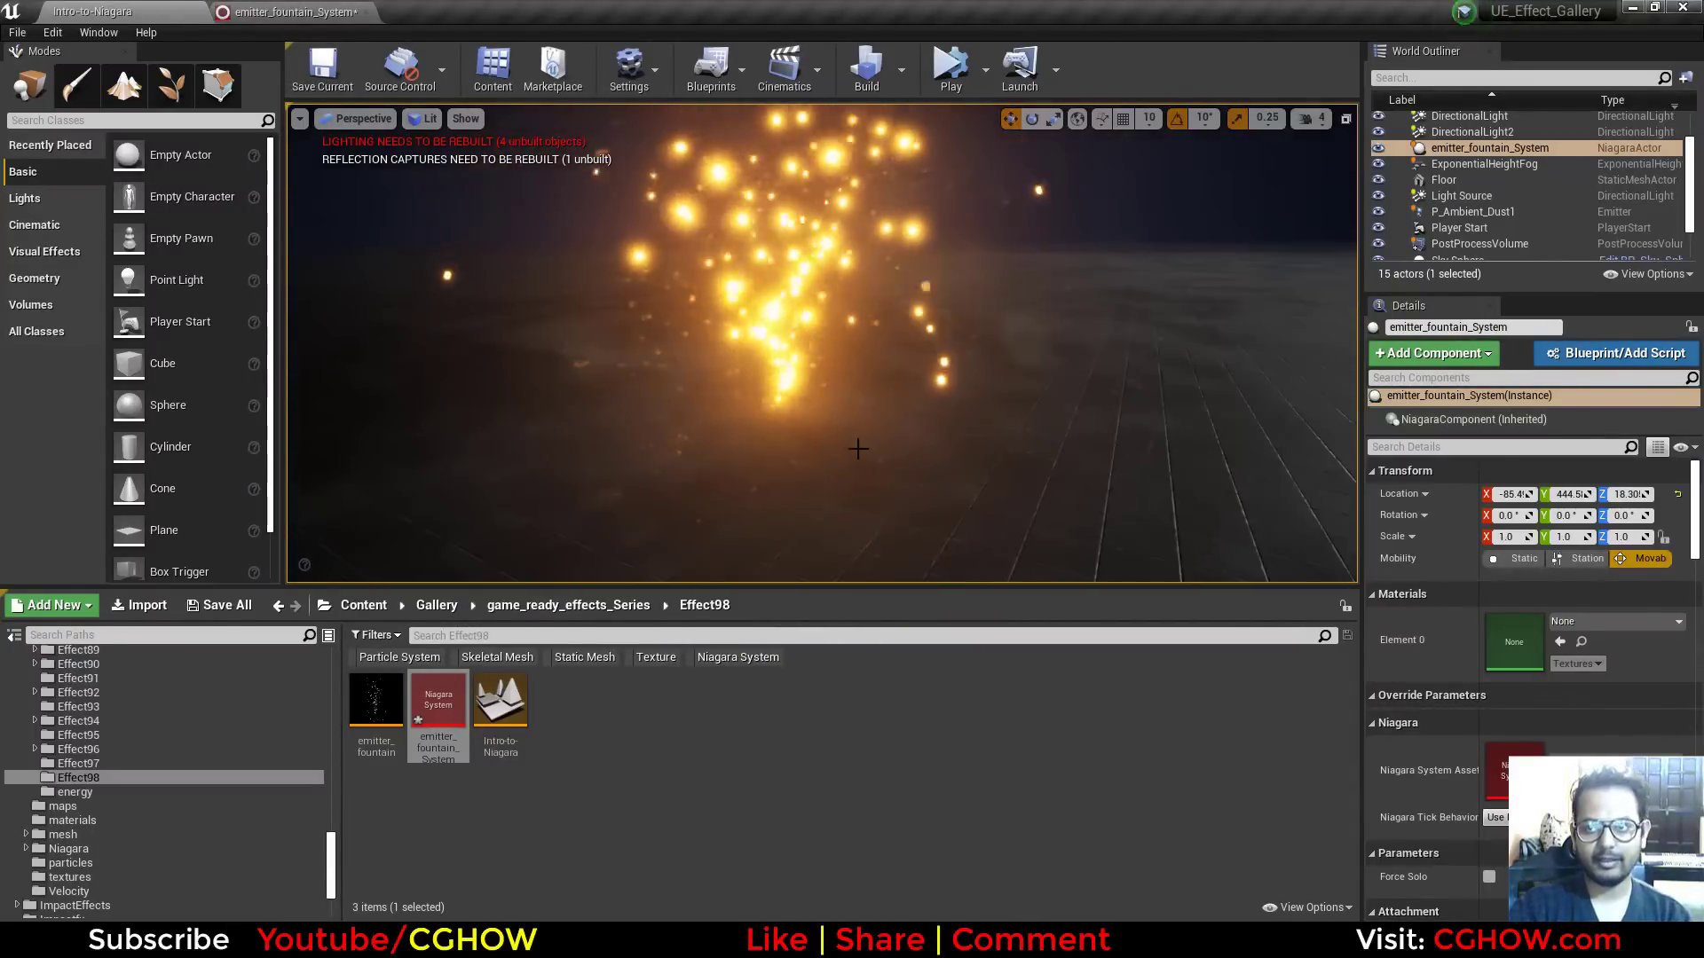
{"action": "left_click", "coordinate": [1508, 243]}
{"action": "key", "text": "Delete"}
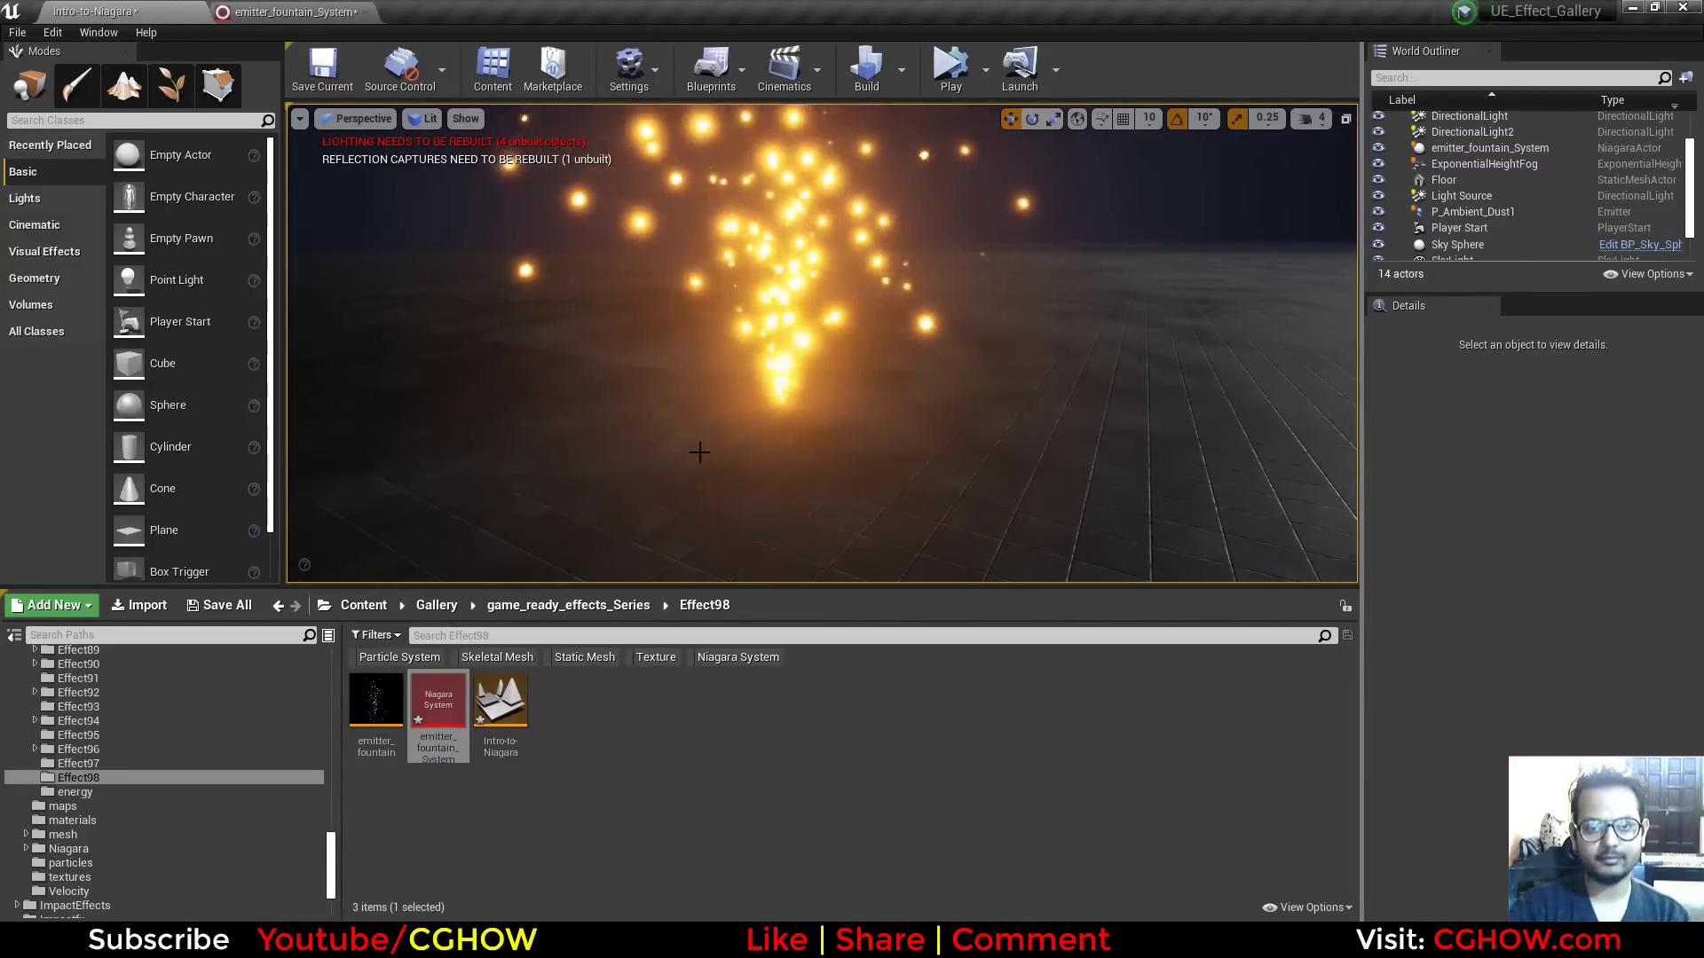
Step: Set the sprite size minimum and maximum in Initialize Particle to 1.0 and check the fountain in the level
{"action": "left_click", "coordinate": [253, 10]}
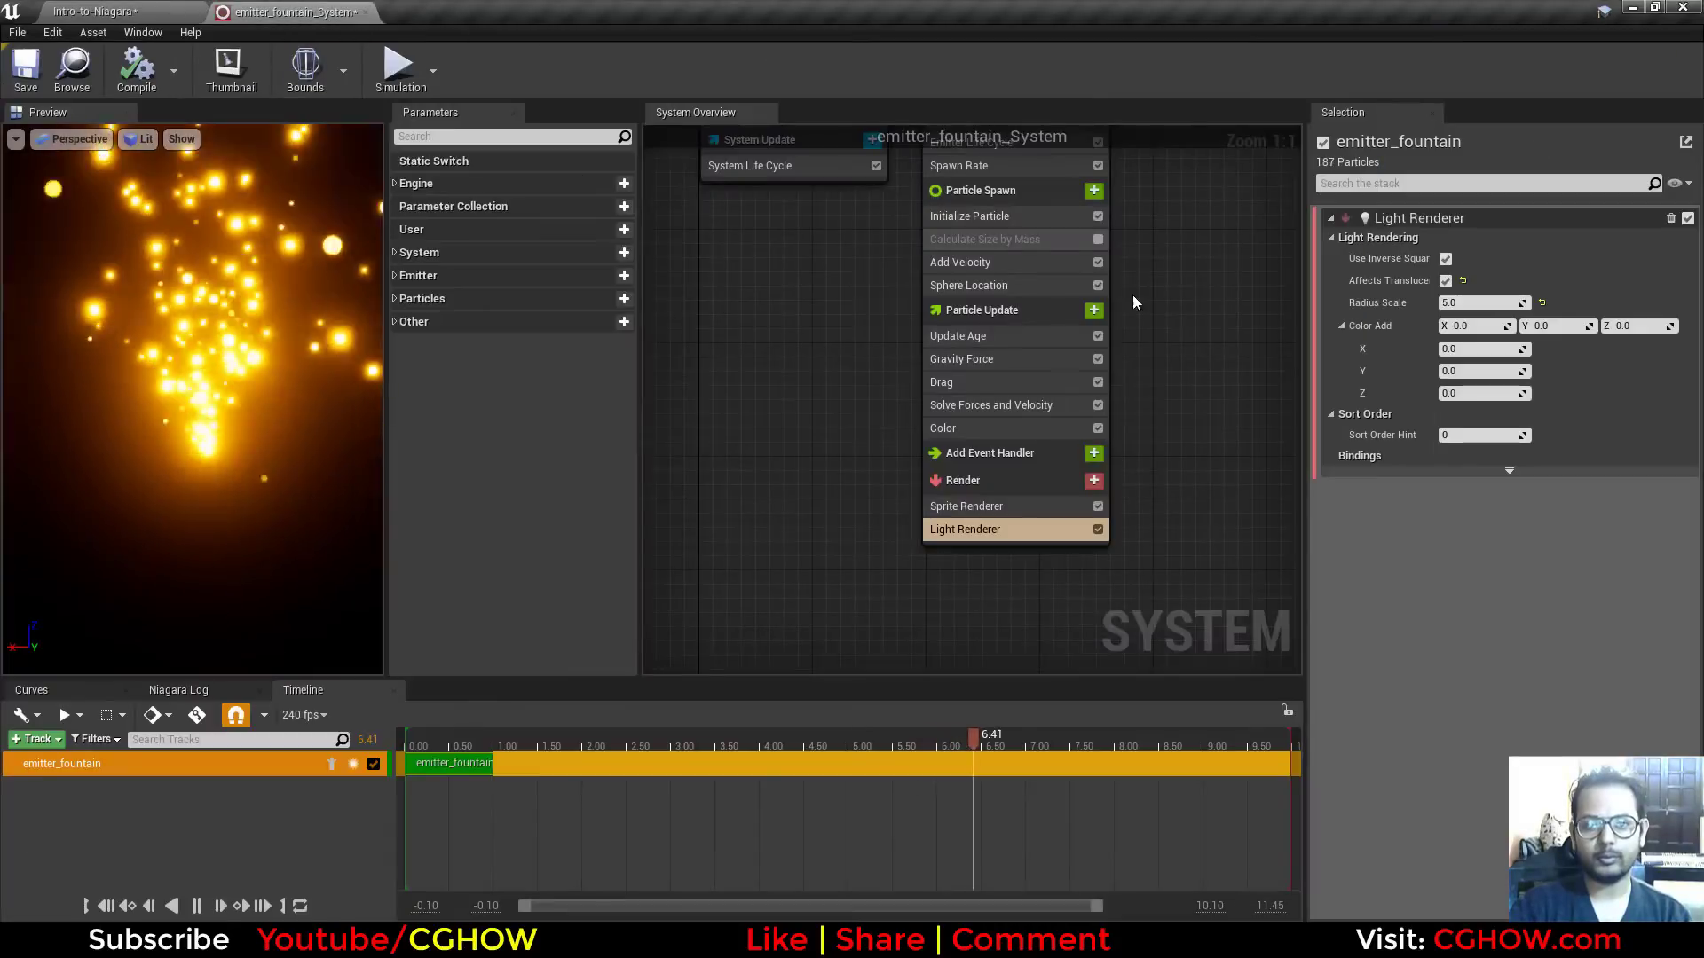
{"action": "left_click", "coordinate": [950, 297]}
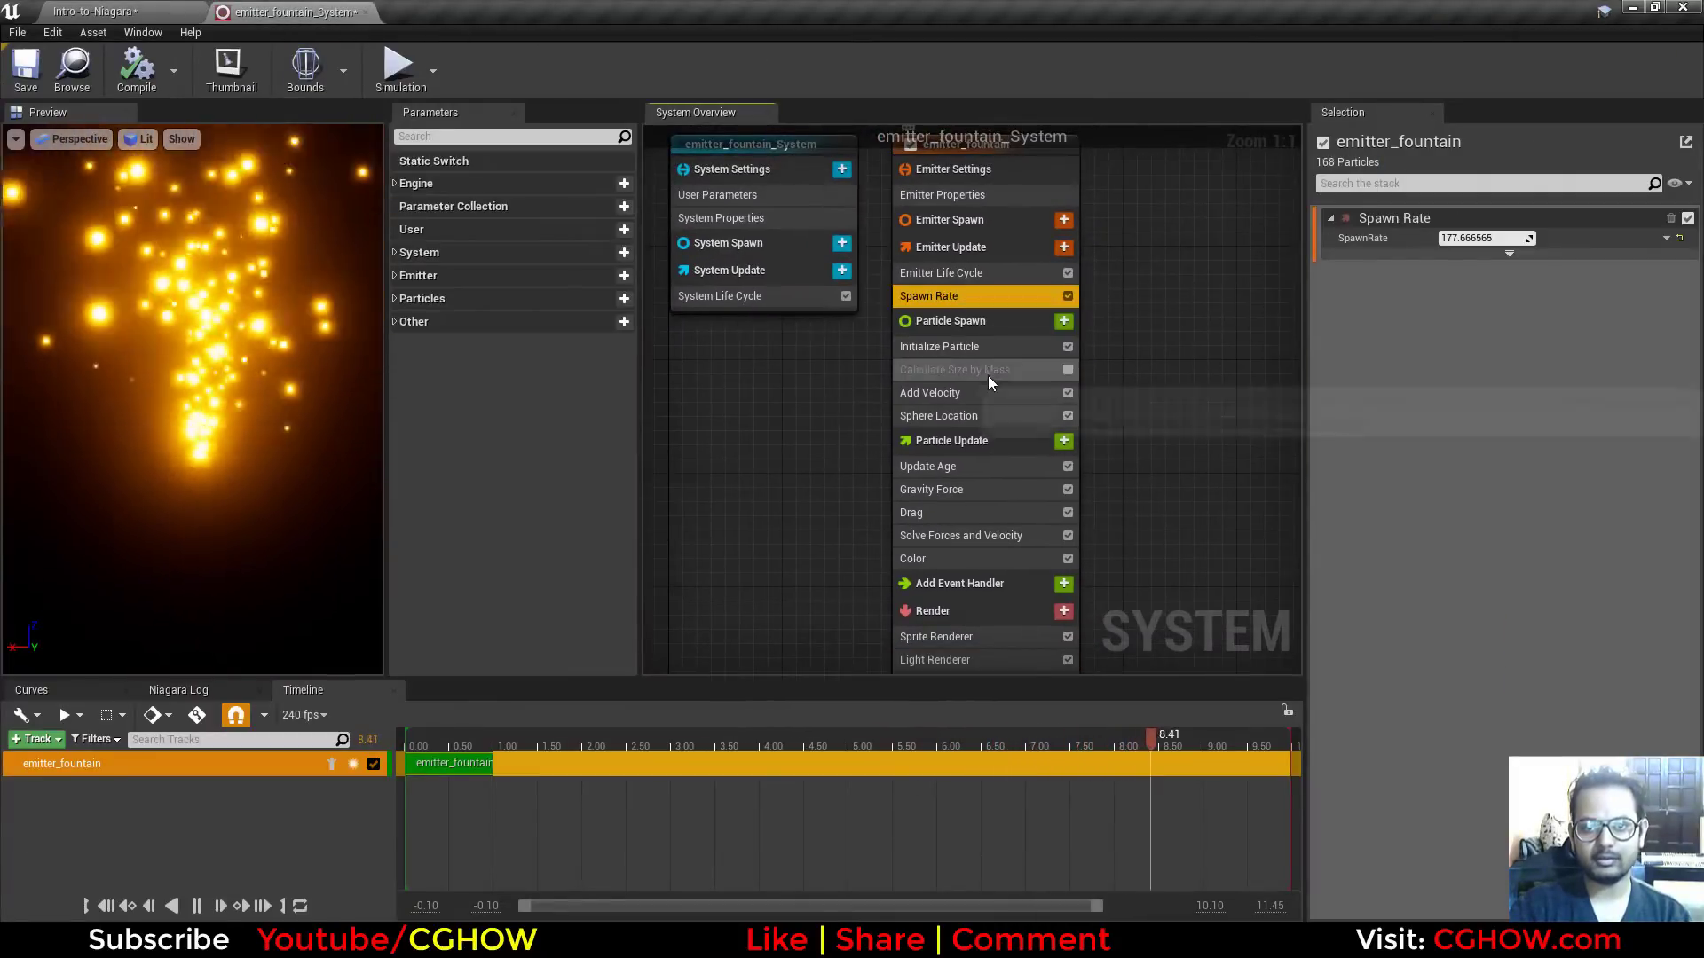
{"action": "left_click", "coordinate": [958, 346]}
{"action": "left_click", "coordinate": [1491, 480]}
{"action": "type", "text": "1"}
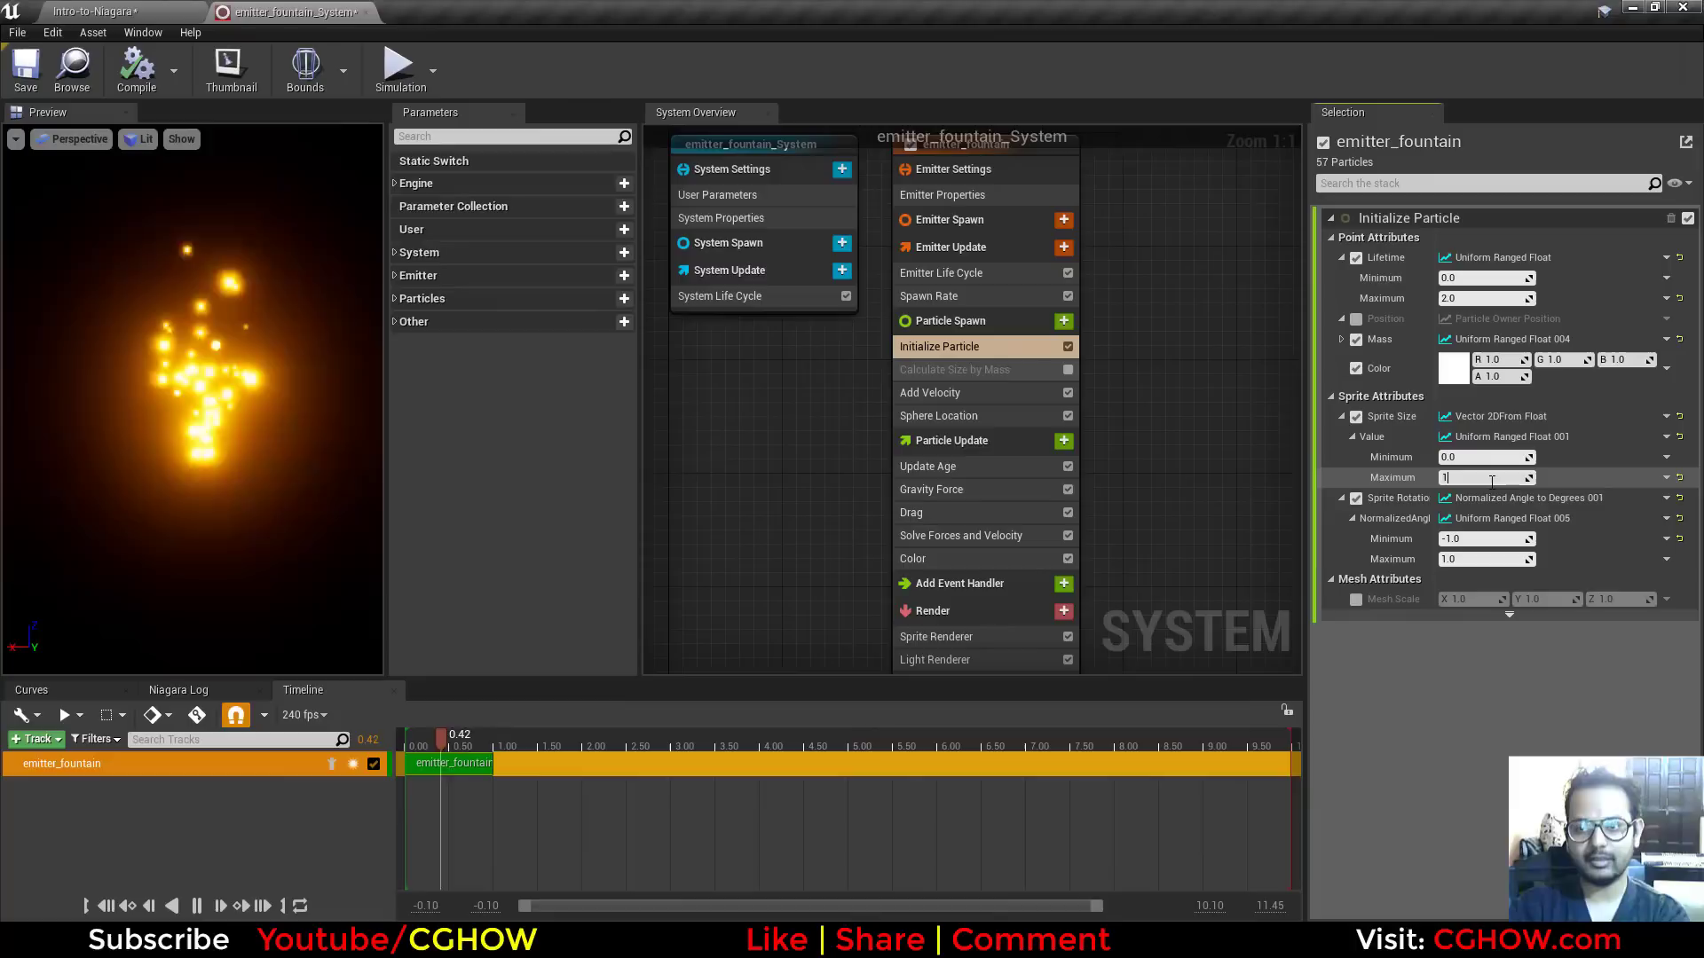
{"action": "key", "text": "Return"}
{"action": "key", "text": "Return"}
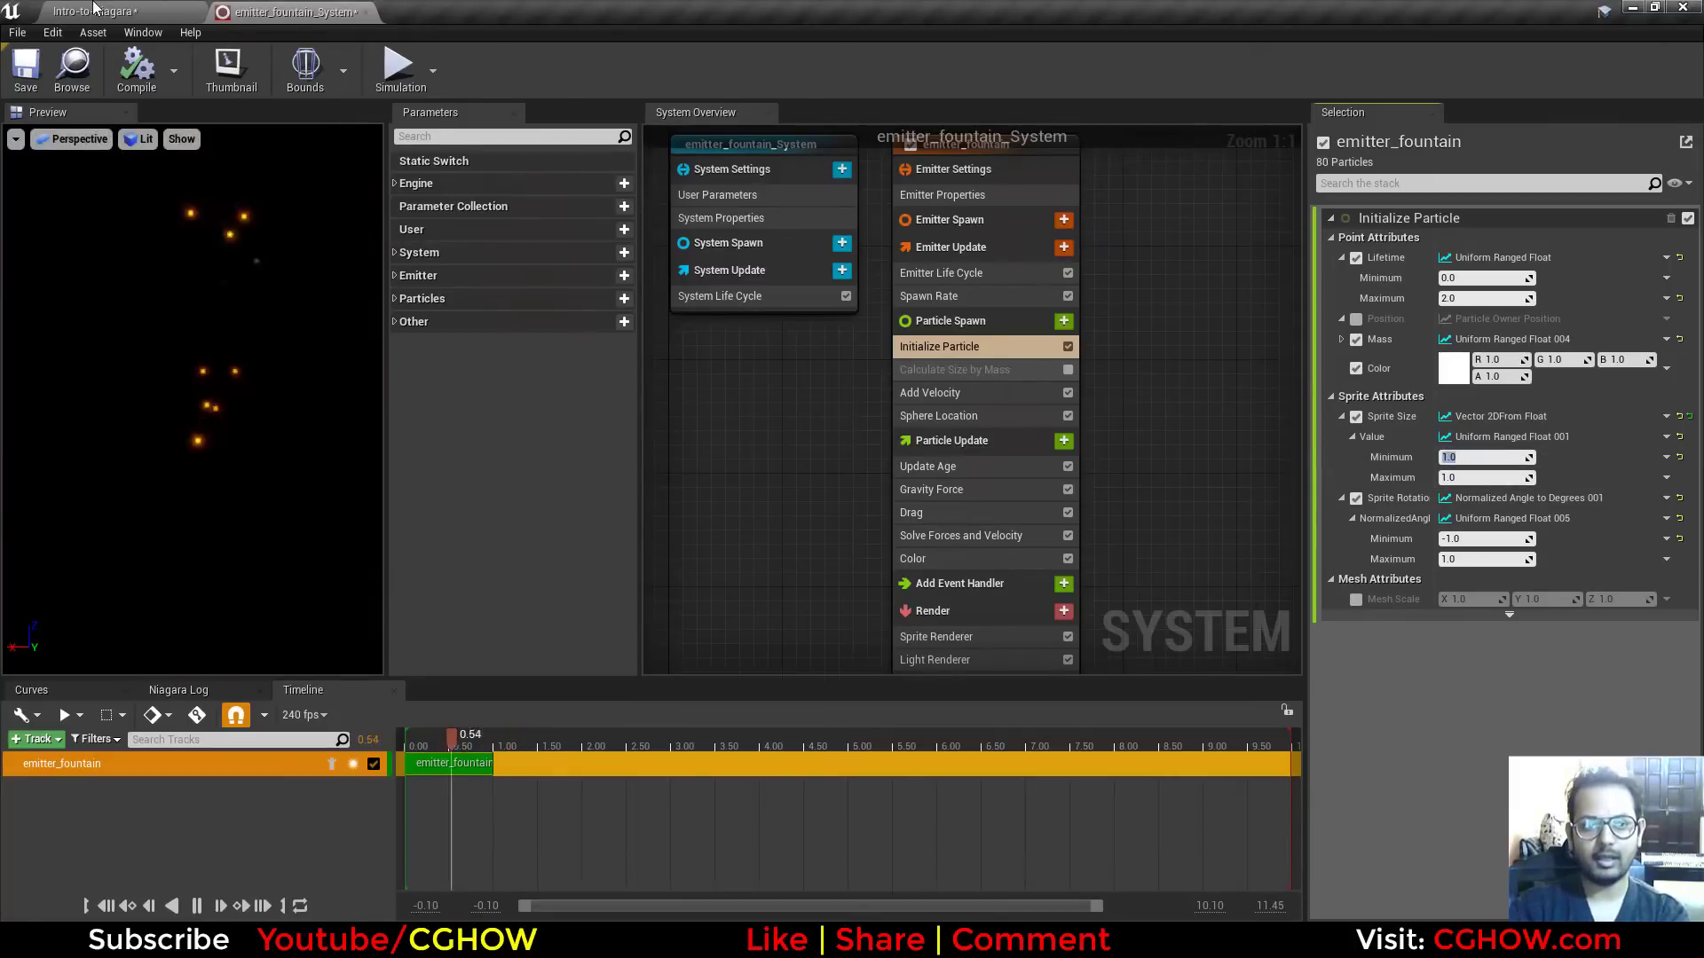
{"action": "left_click", "coordinate": [99, 12]}
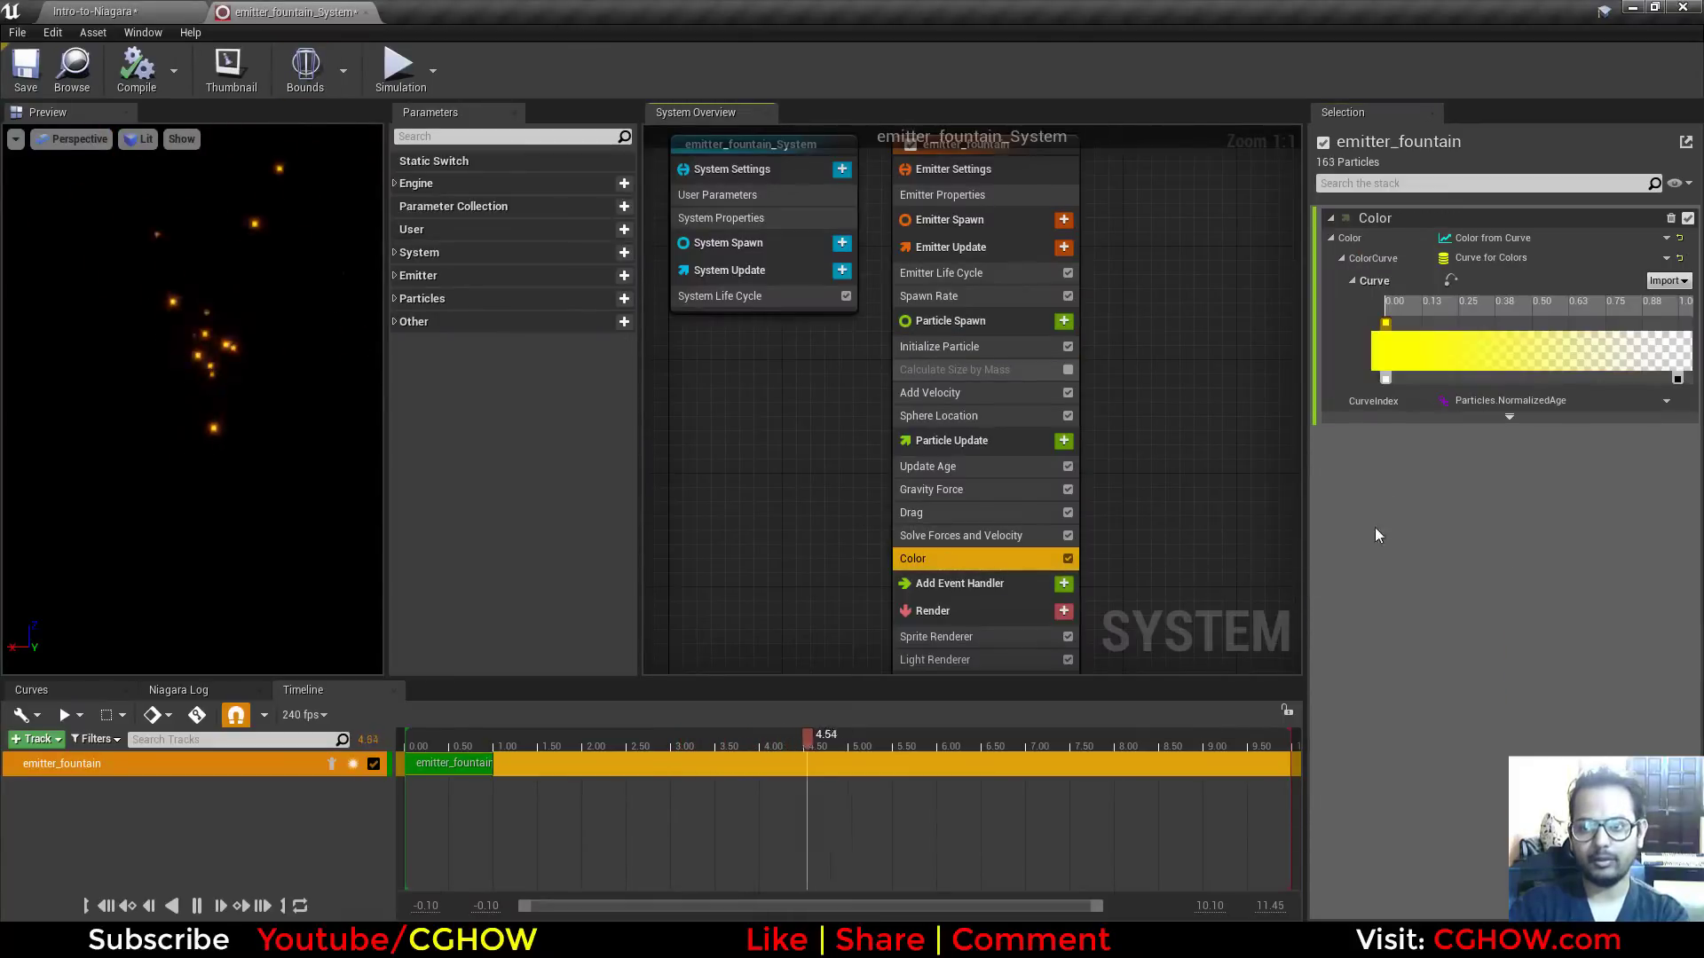
Step: Set the brightness value V of the Color module's first curve key to 20000 and compare the floor light in the level
{"action": "double_click", "coordinate": [1386, 325]}
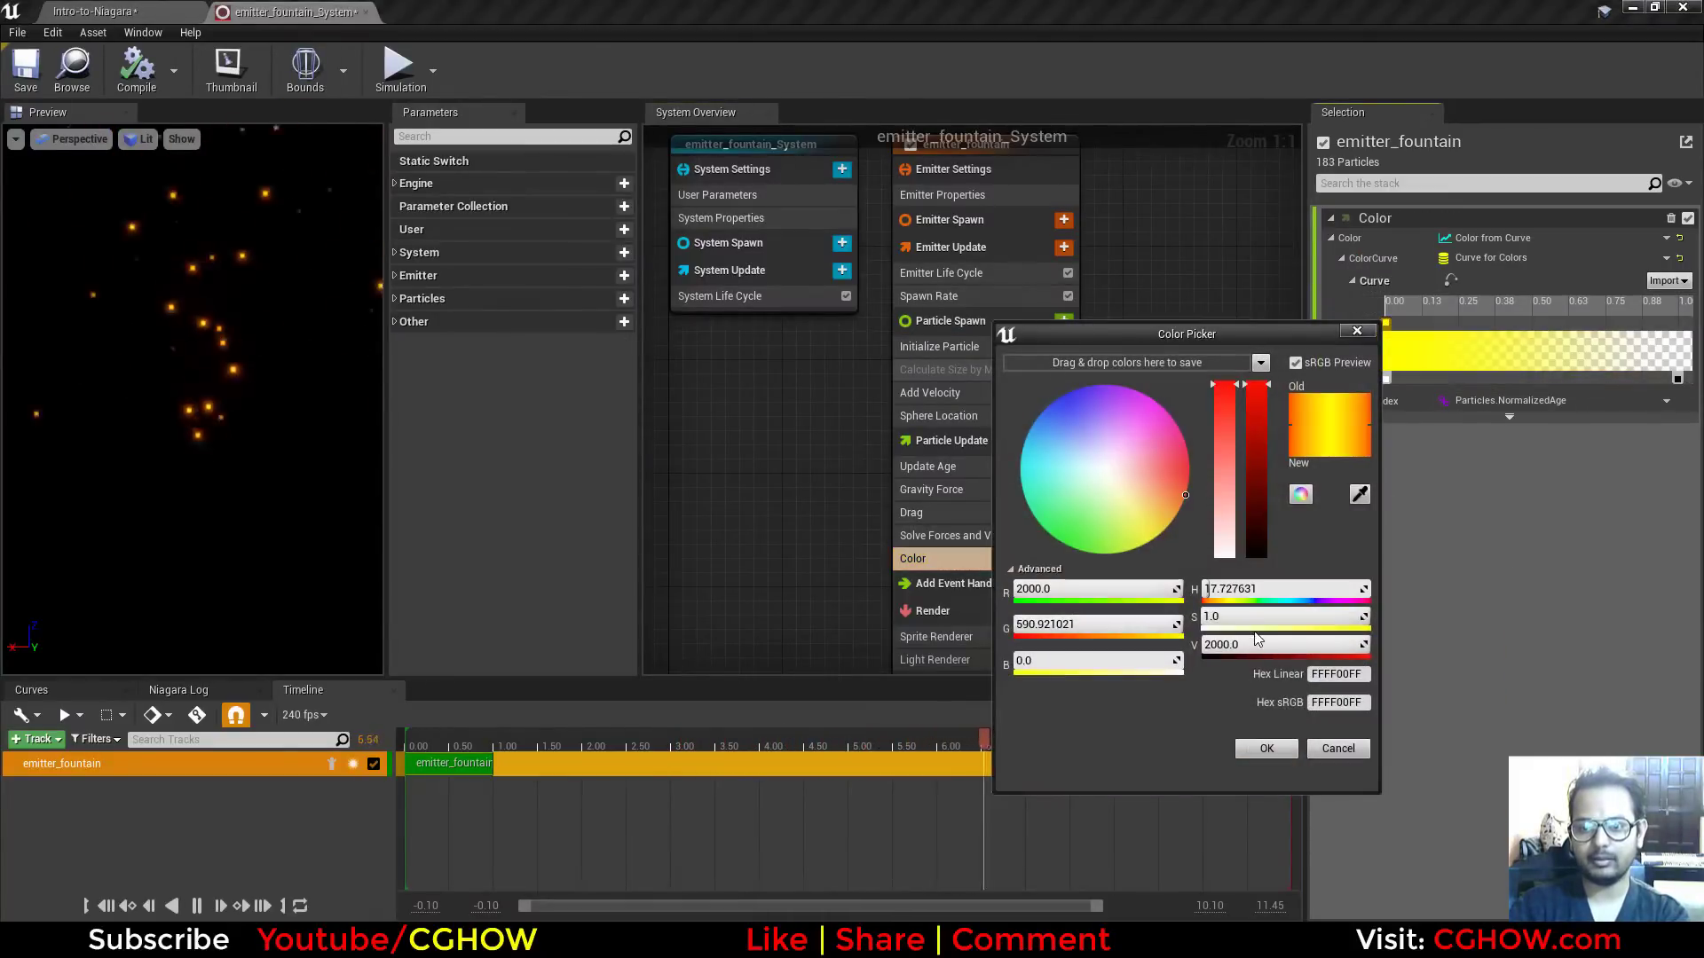
{"action": "left_click", "coordinate": [1266, 750]}
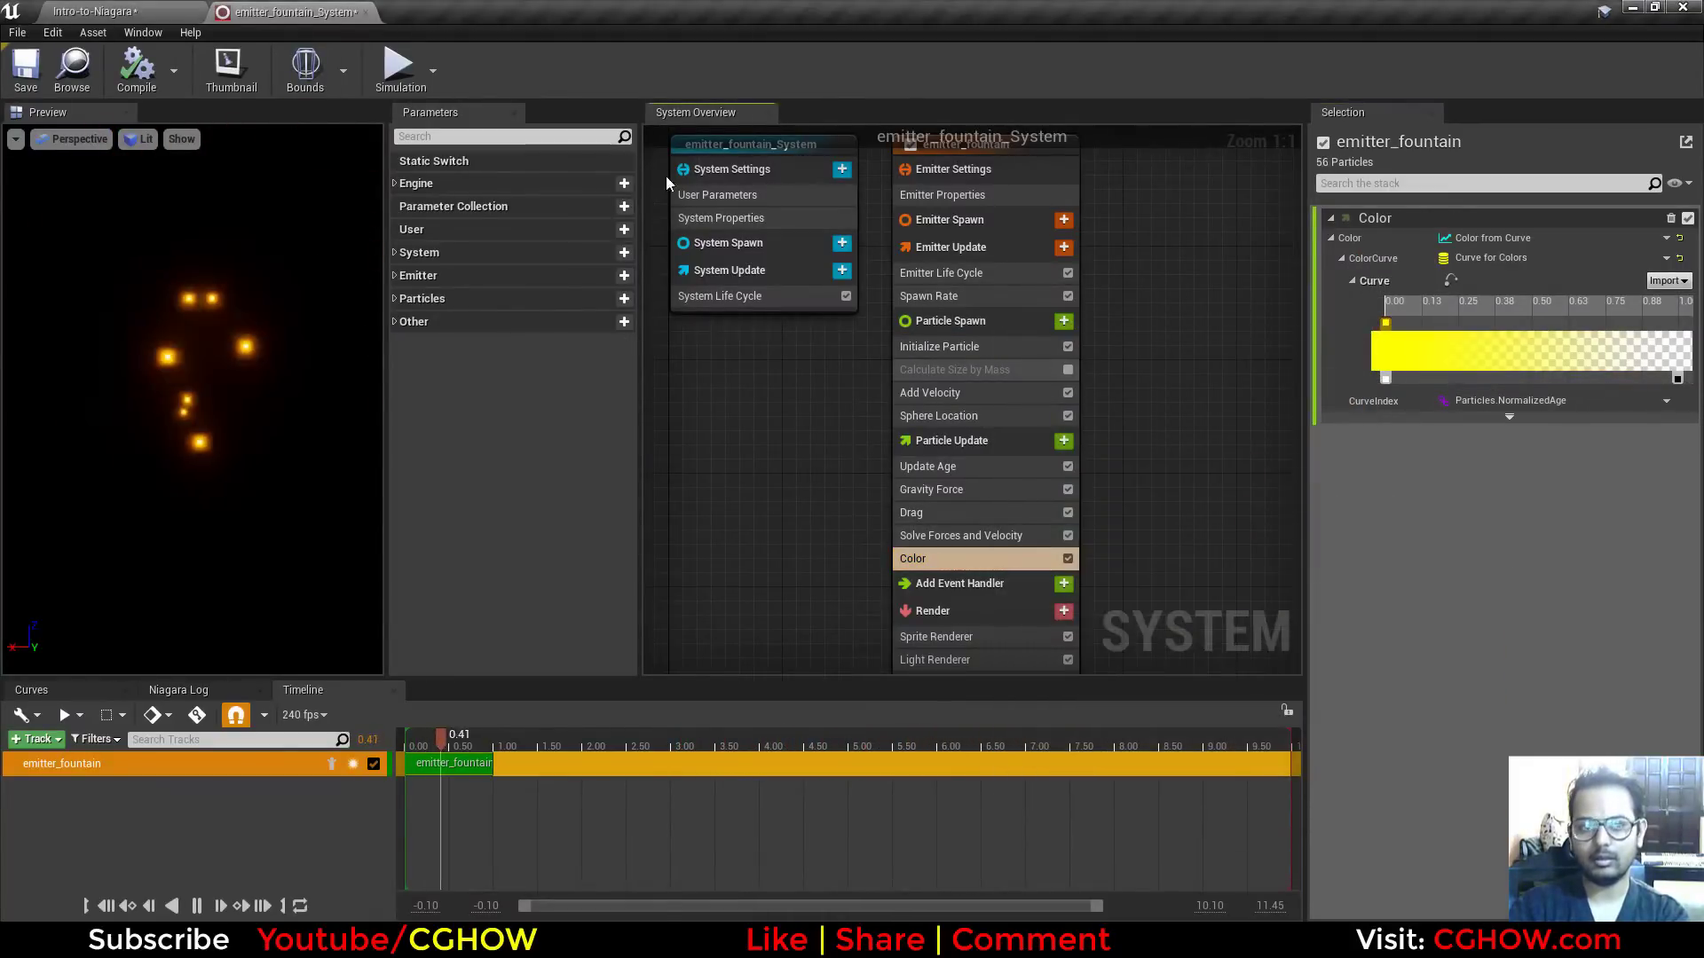
{"action": "left_click", "coordinate": [93, 11]}
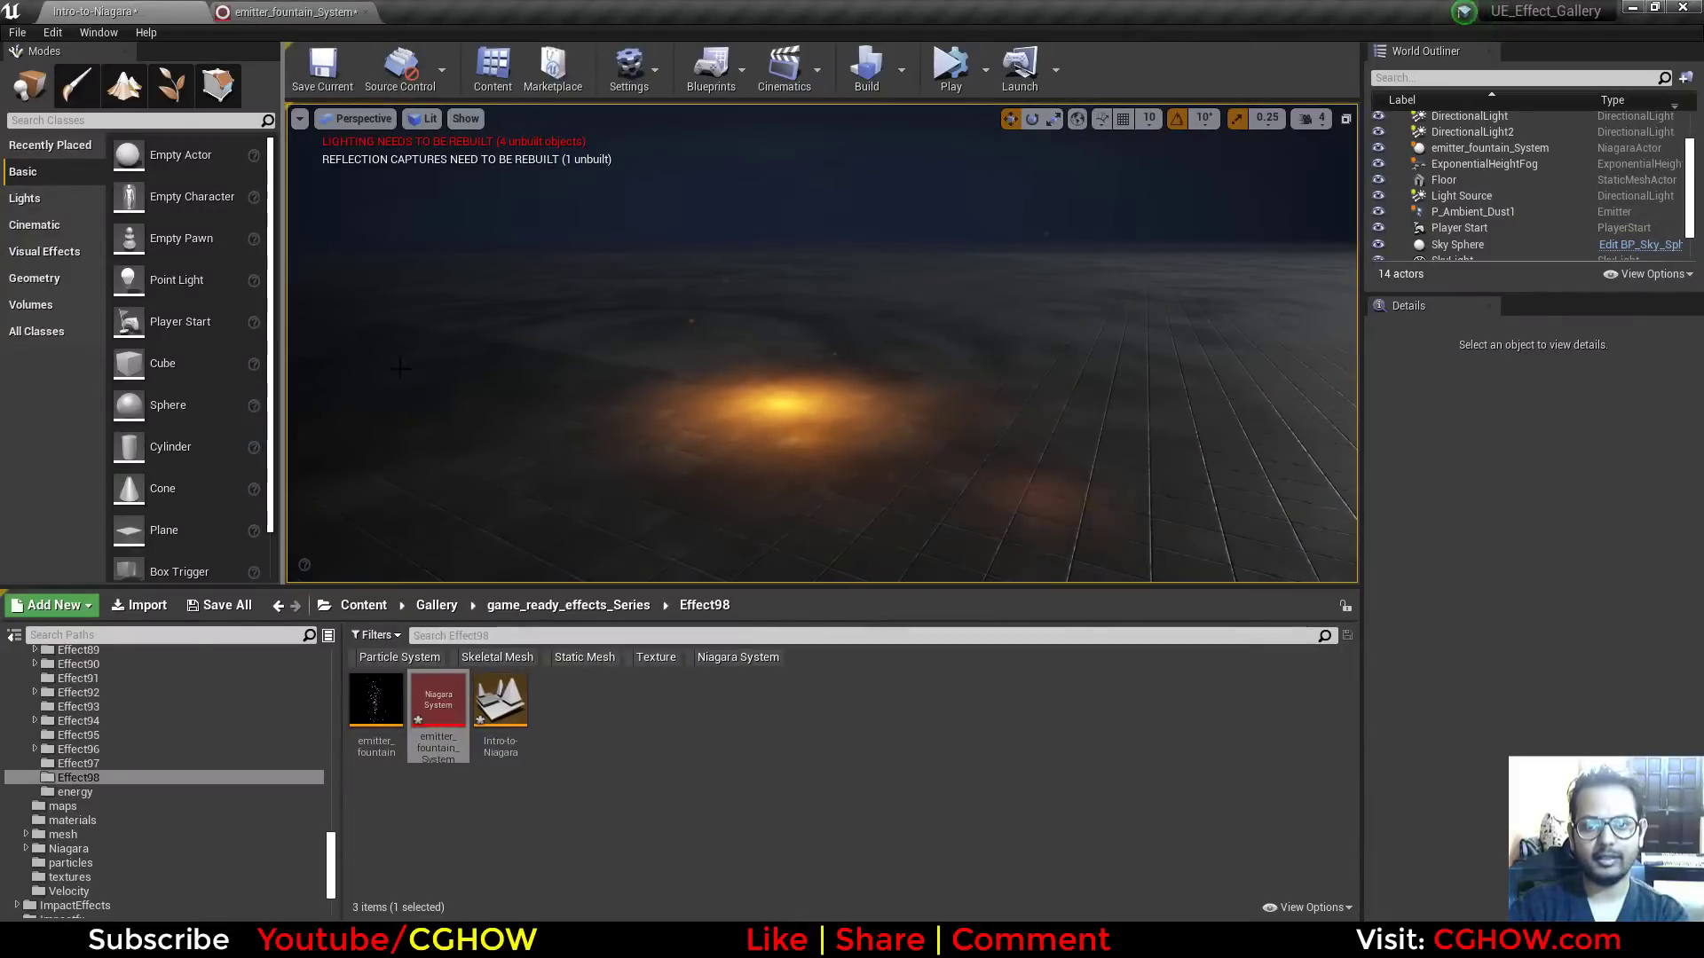
{"action": "left_click", "coordinate": [293, 12]}
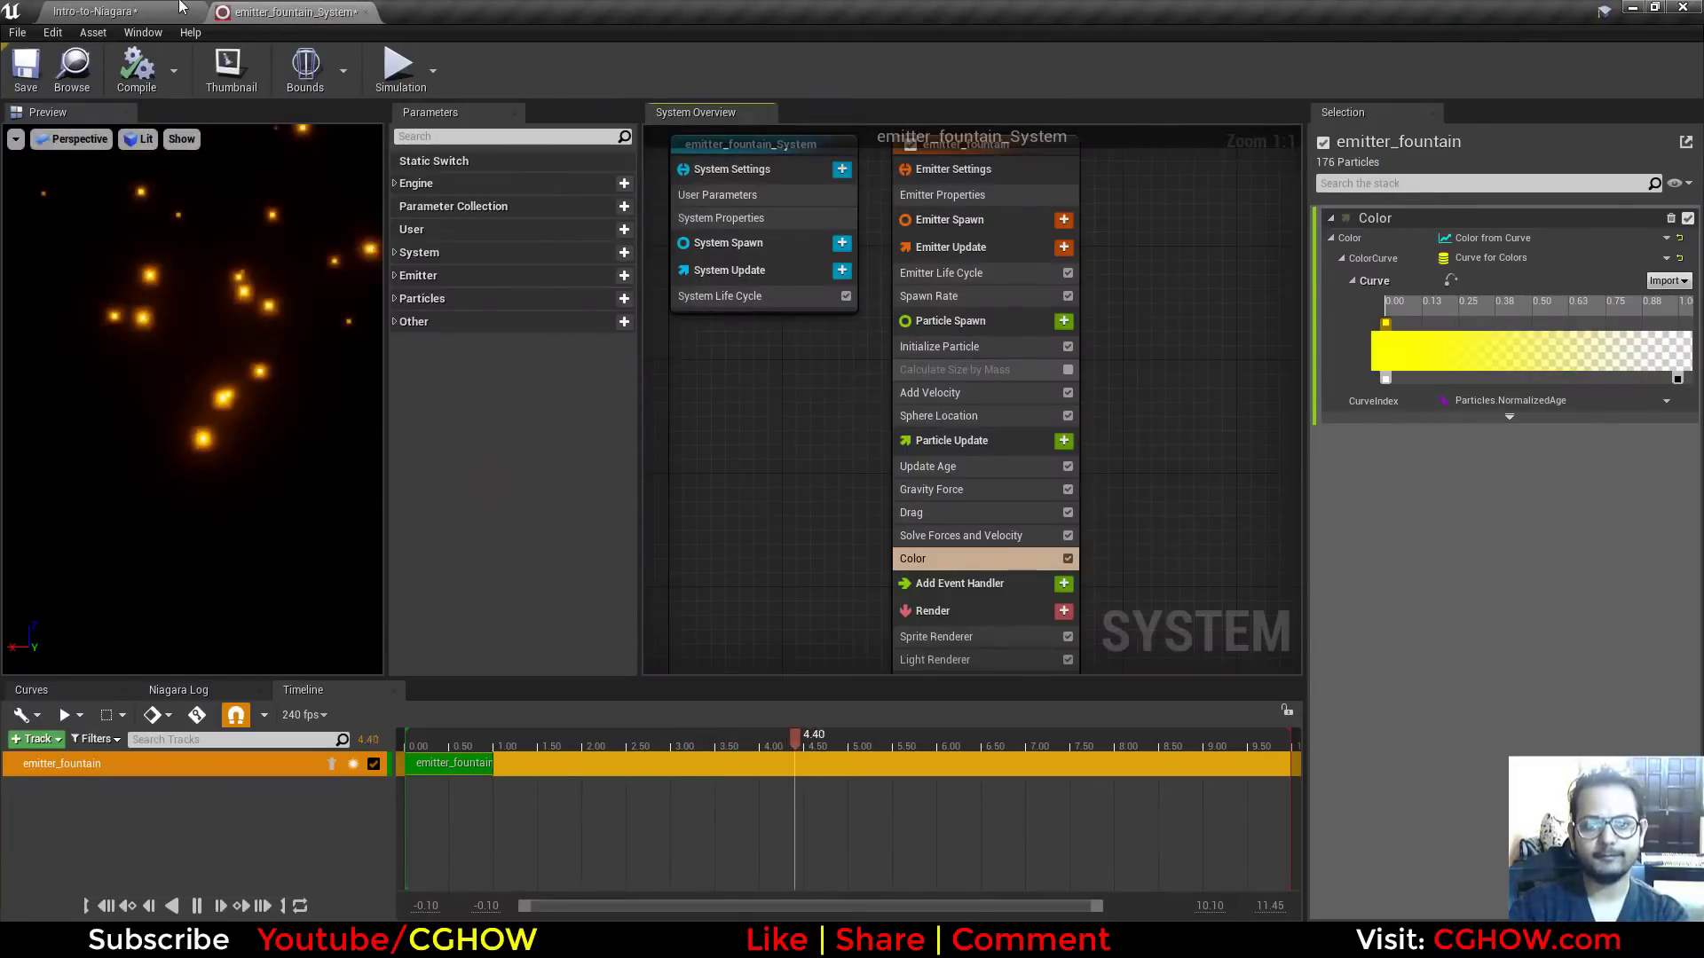
{"action": "left_click", "coordinate": [93, 10]}
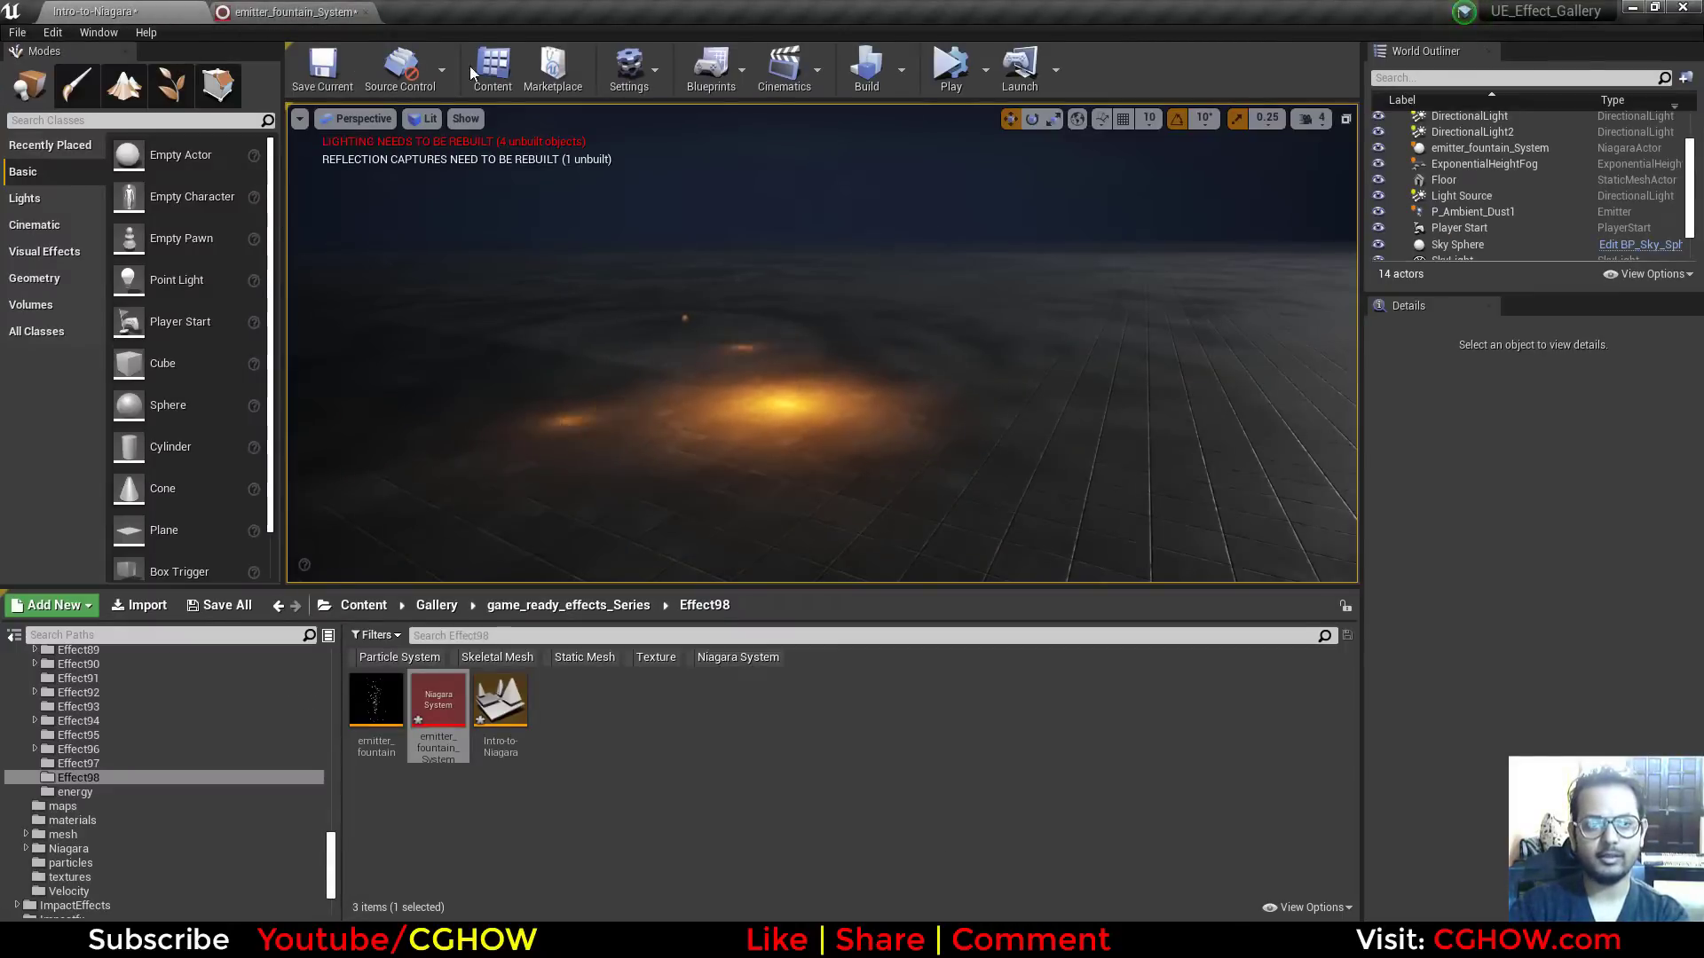
{"action": "left_click", "coordinate": [293, 12]}
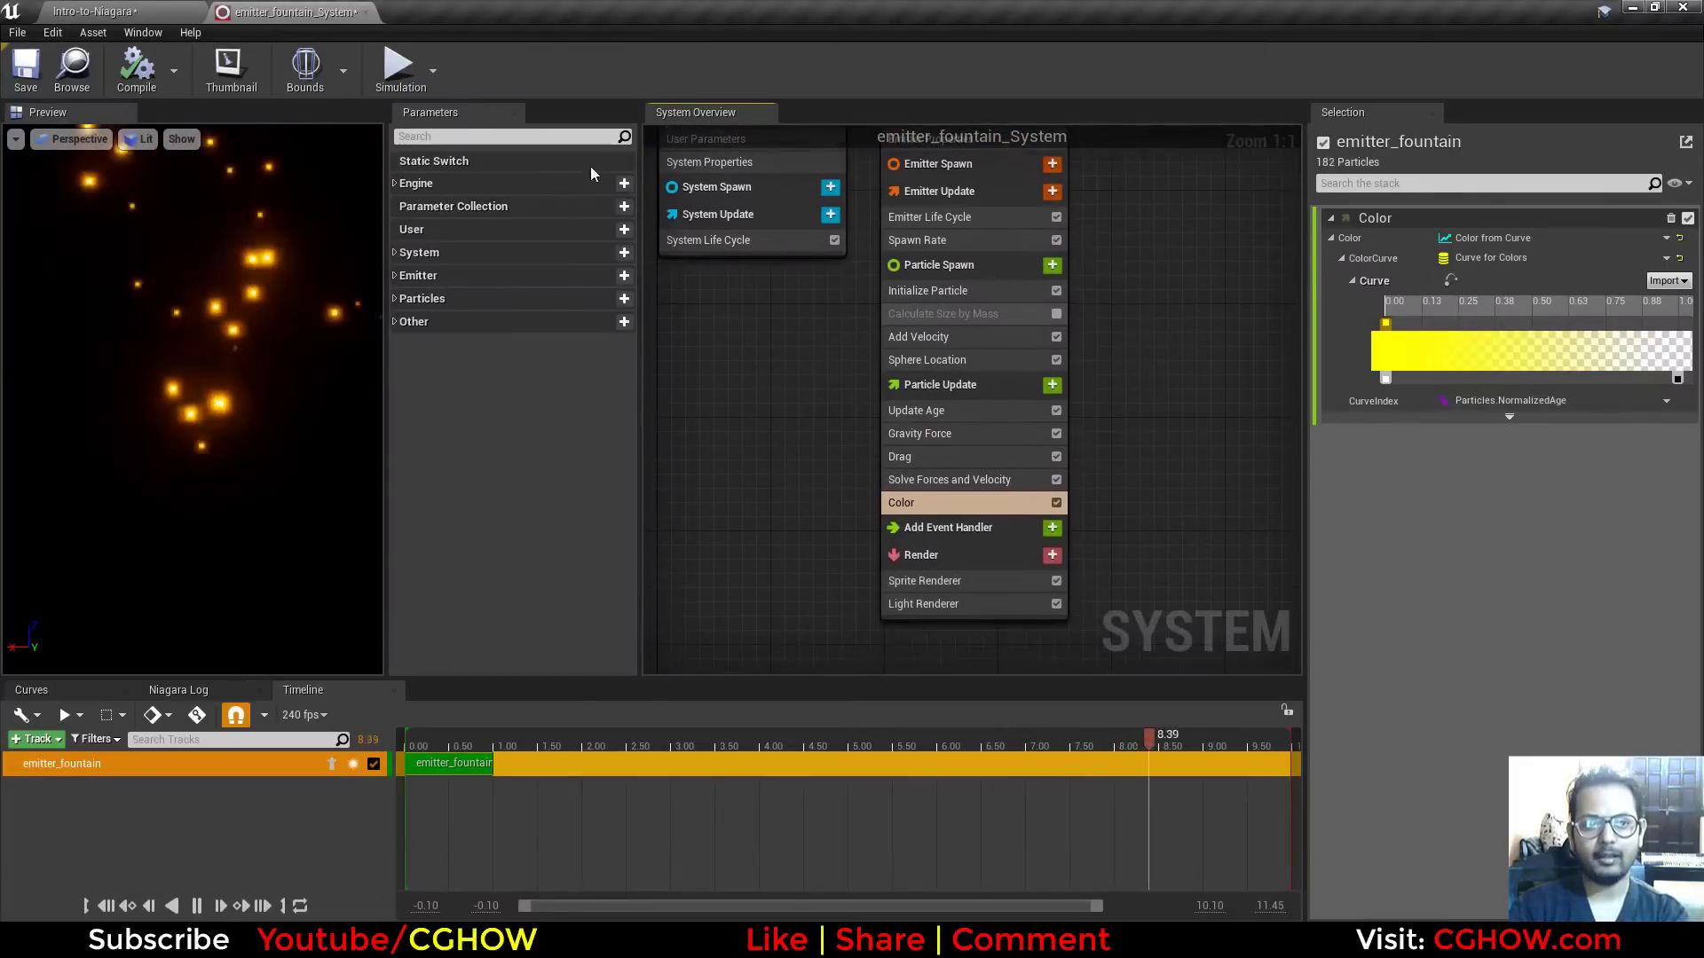
{"action": "left_click", "coordinate": [94, 11]}
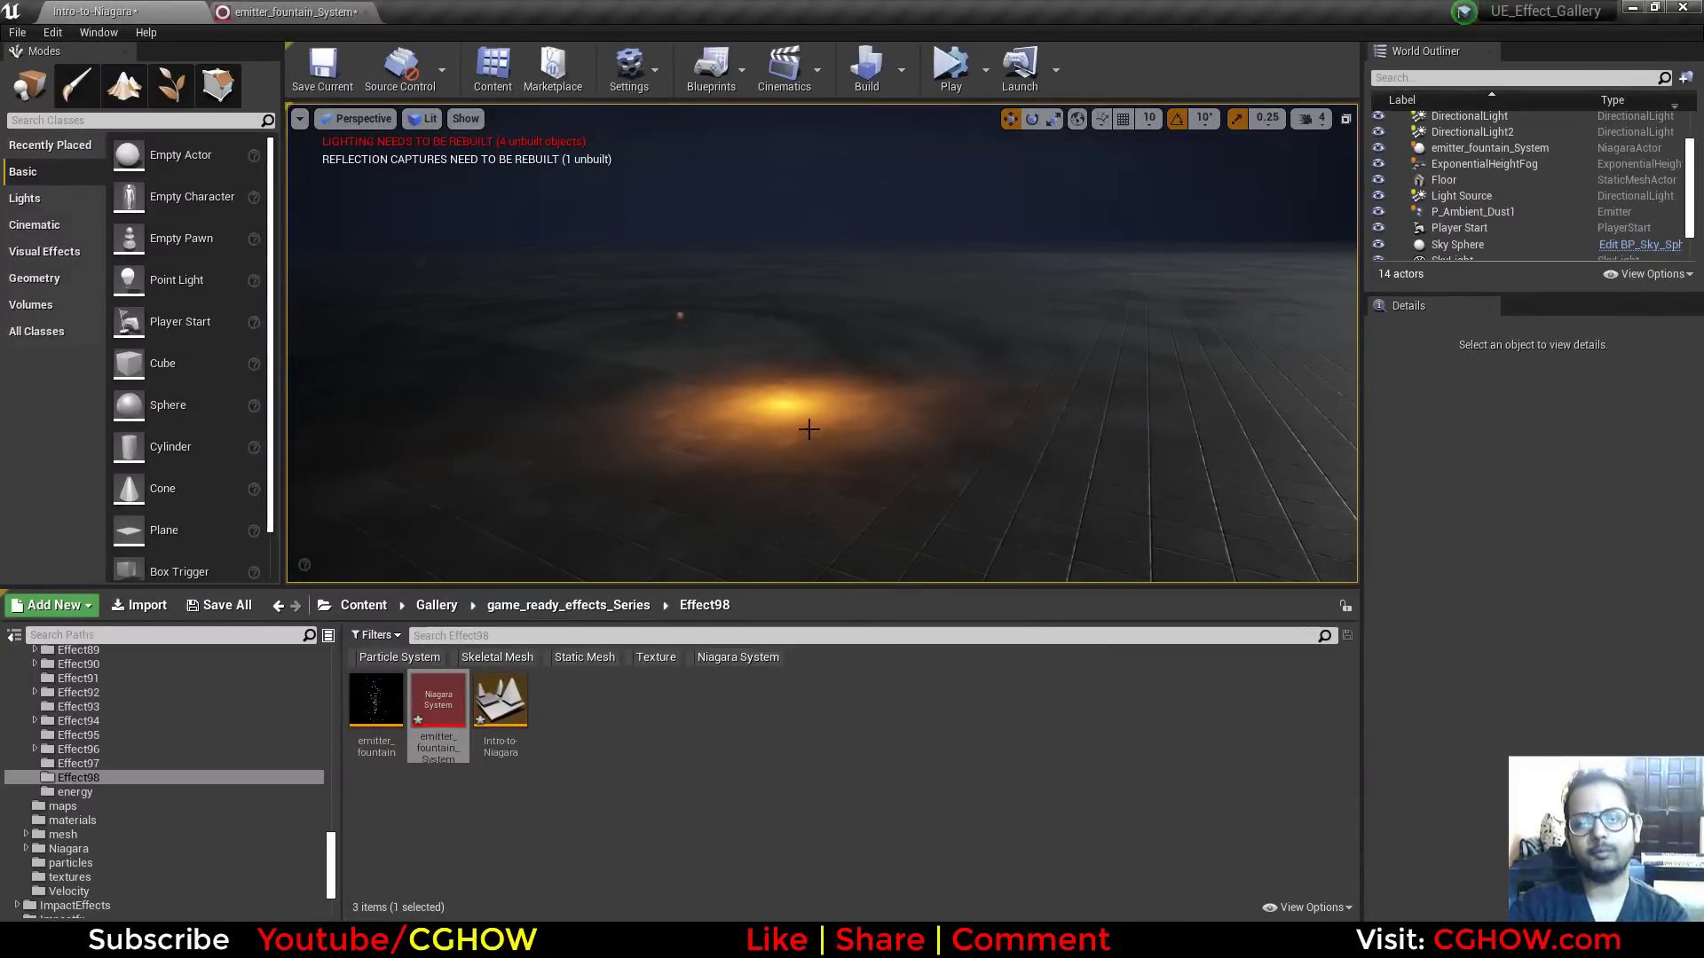
Step: Add a color key near the end of the Color curve, make it blue with hue about 200.6, and check the level
{"action": "left_click", "coordinate": [263, 11]}
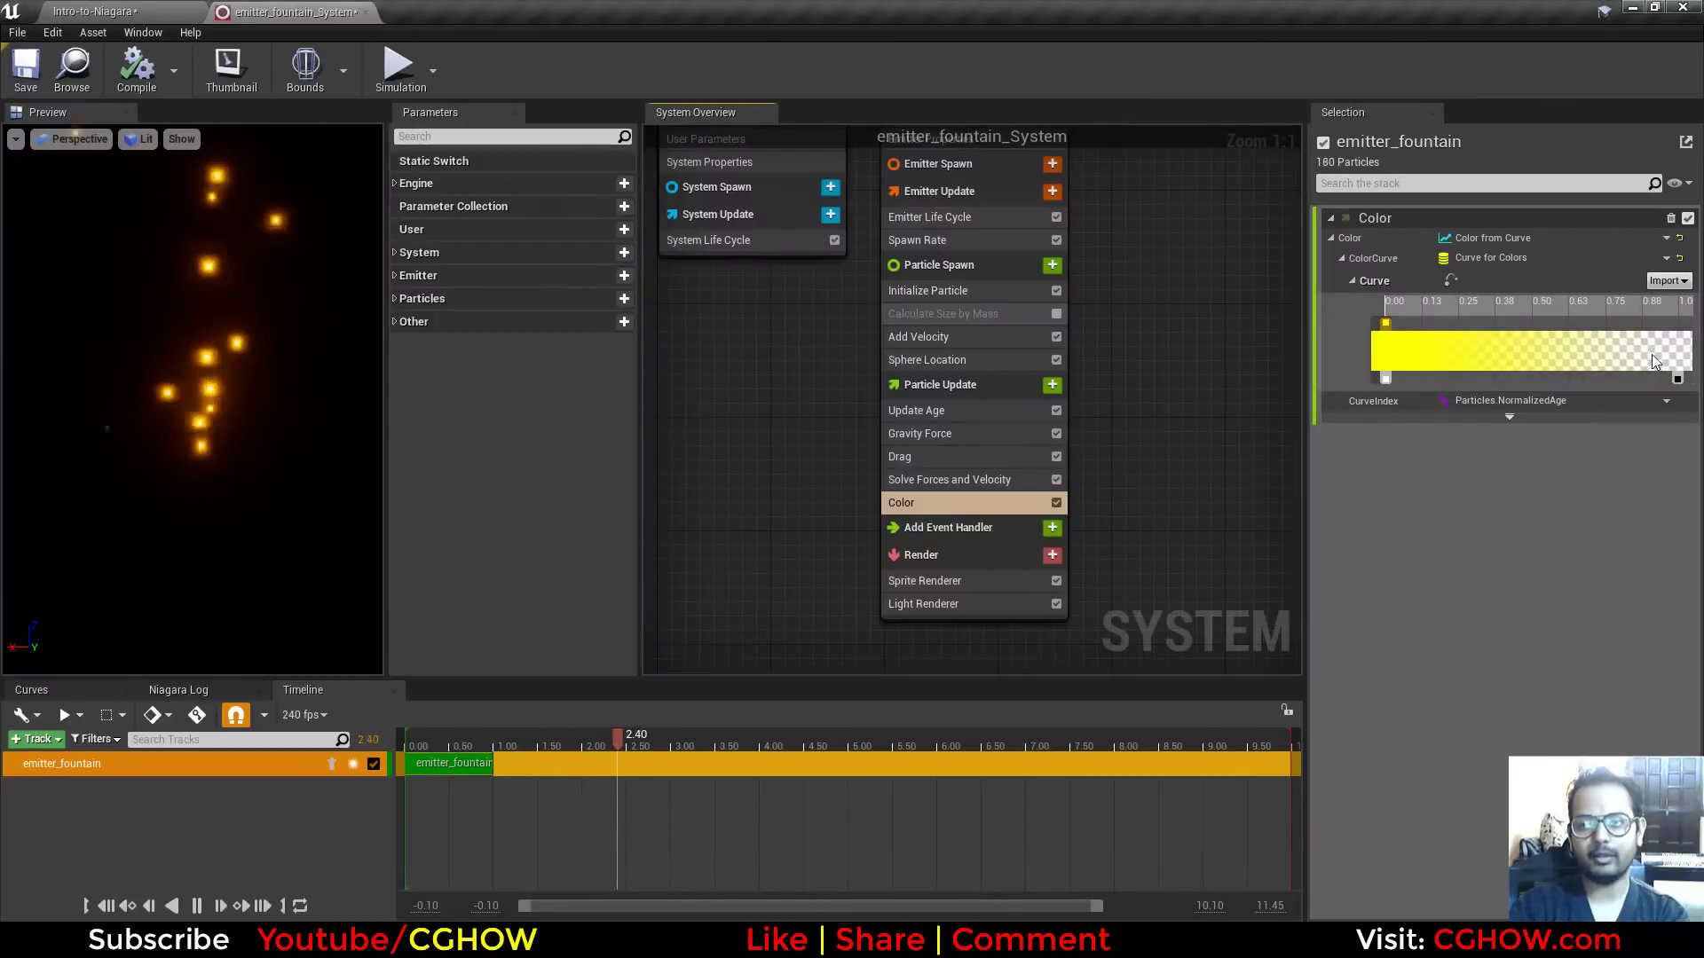
{"action": "double_click", "coordinate": [1668, 325]}
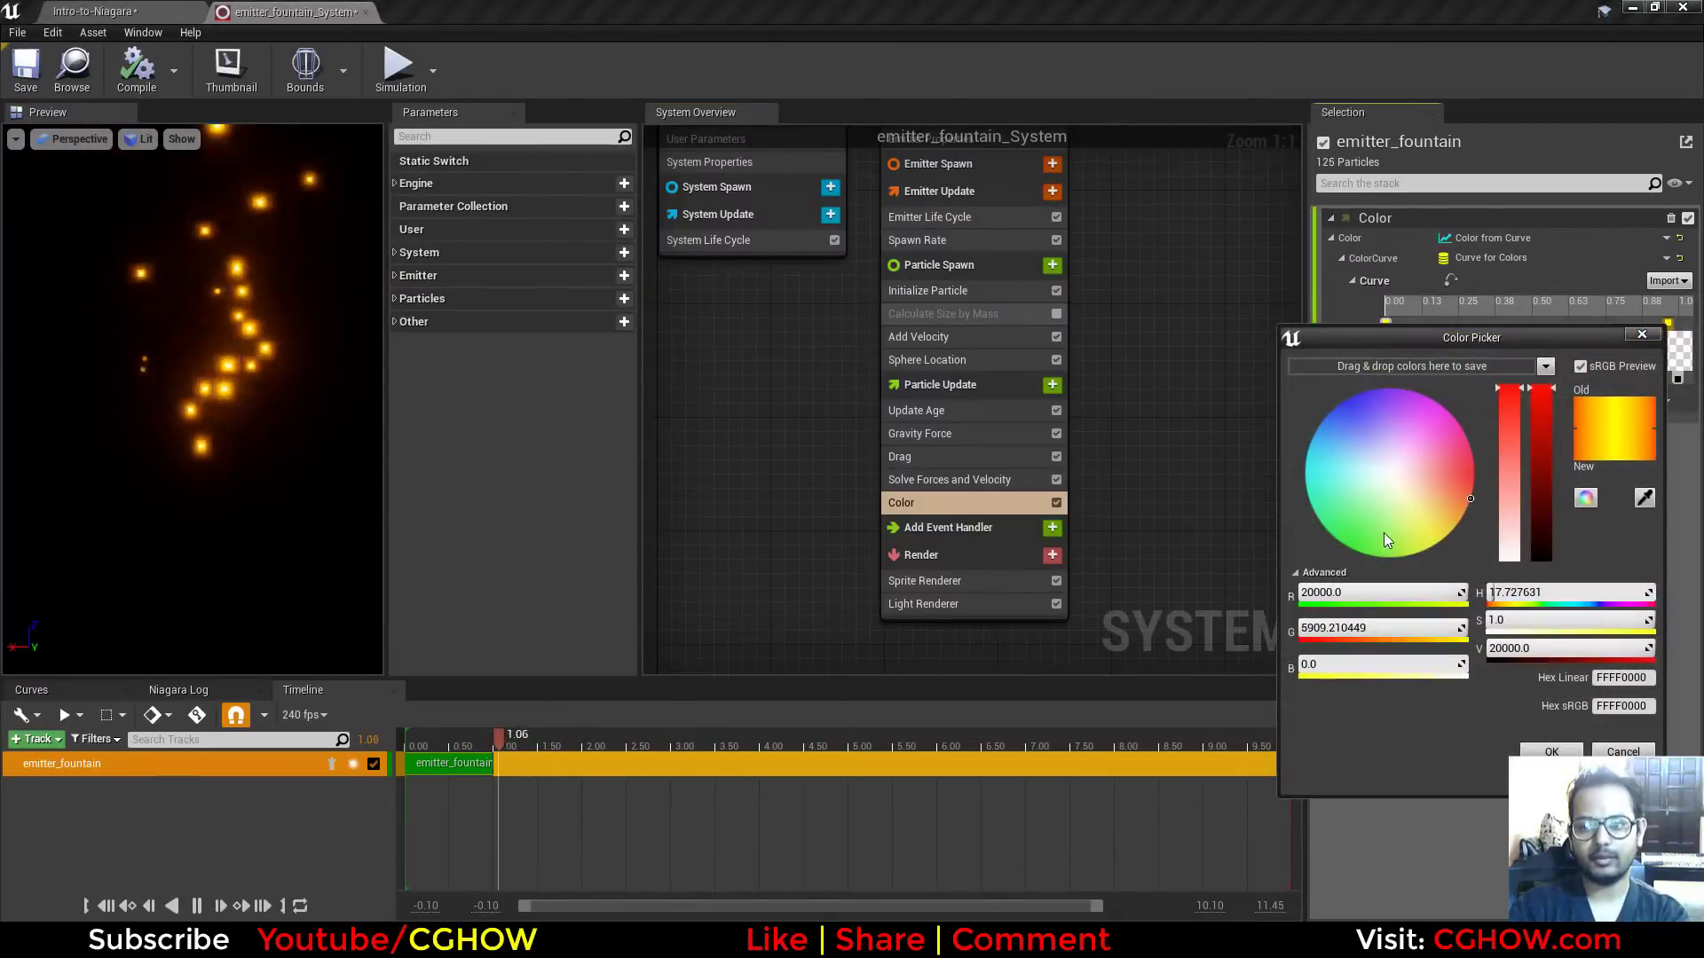
{"action": "left_click", "coordinate": [1310, 442]}
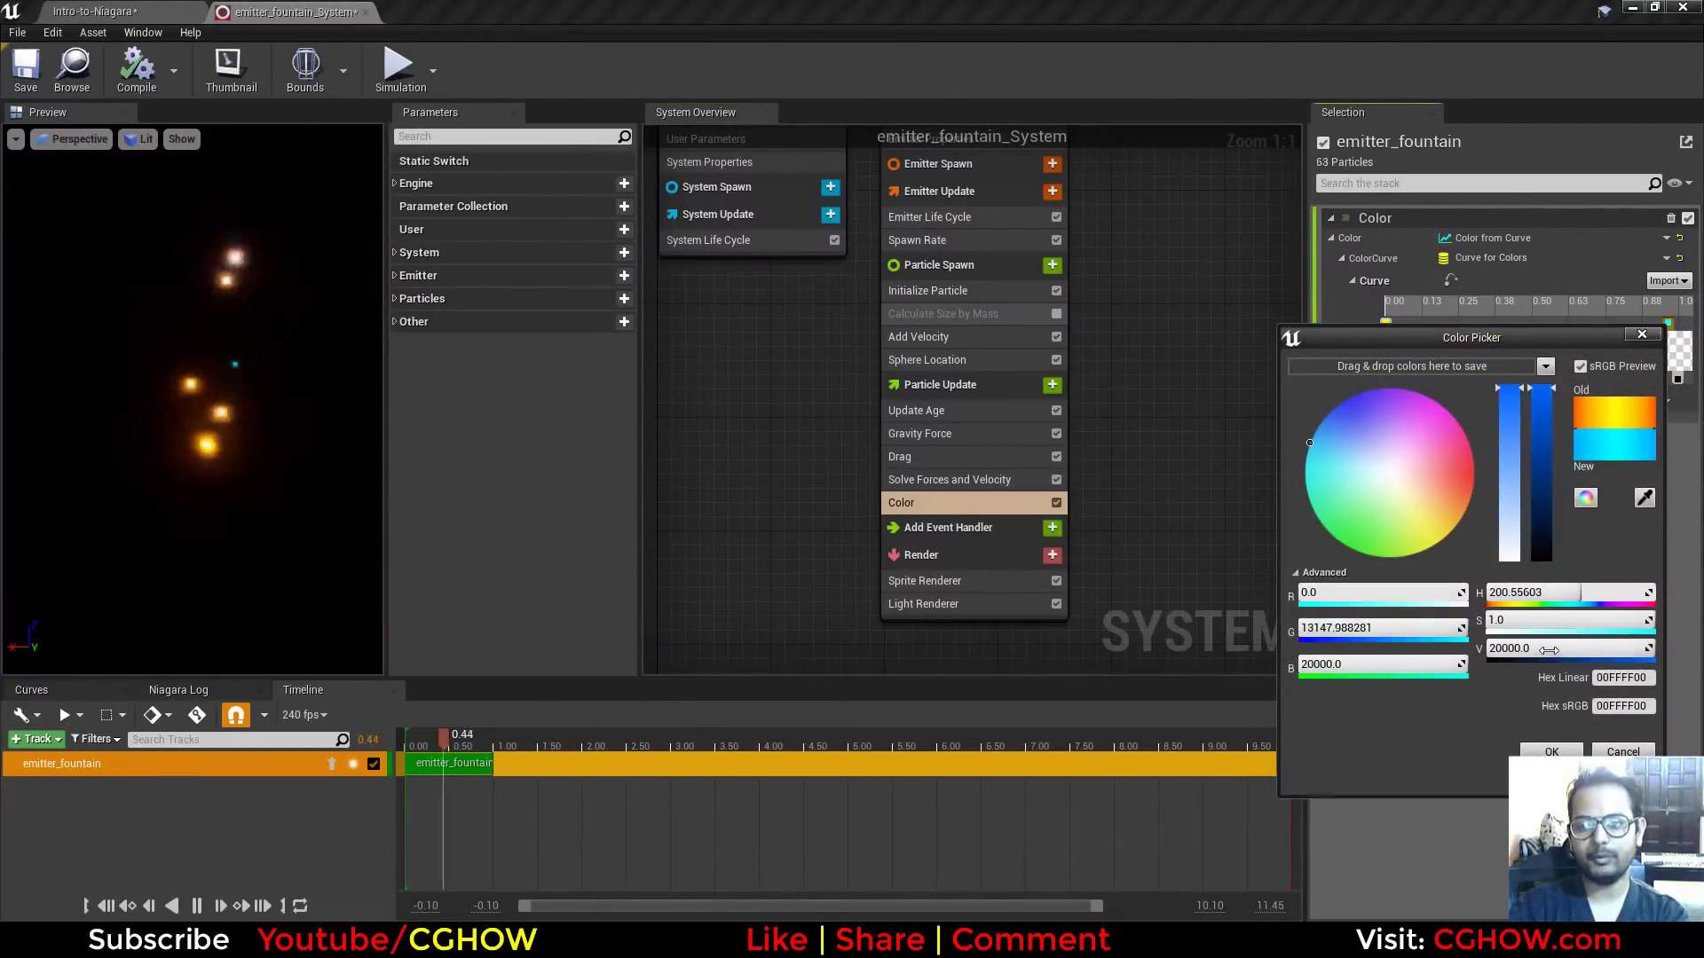
{"action": "left_click", "coordinate": [1058, 269]}
{"action": "left_click", "coordinate": [98, 7]}
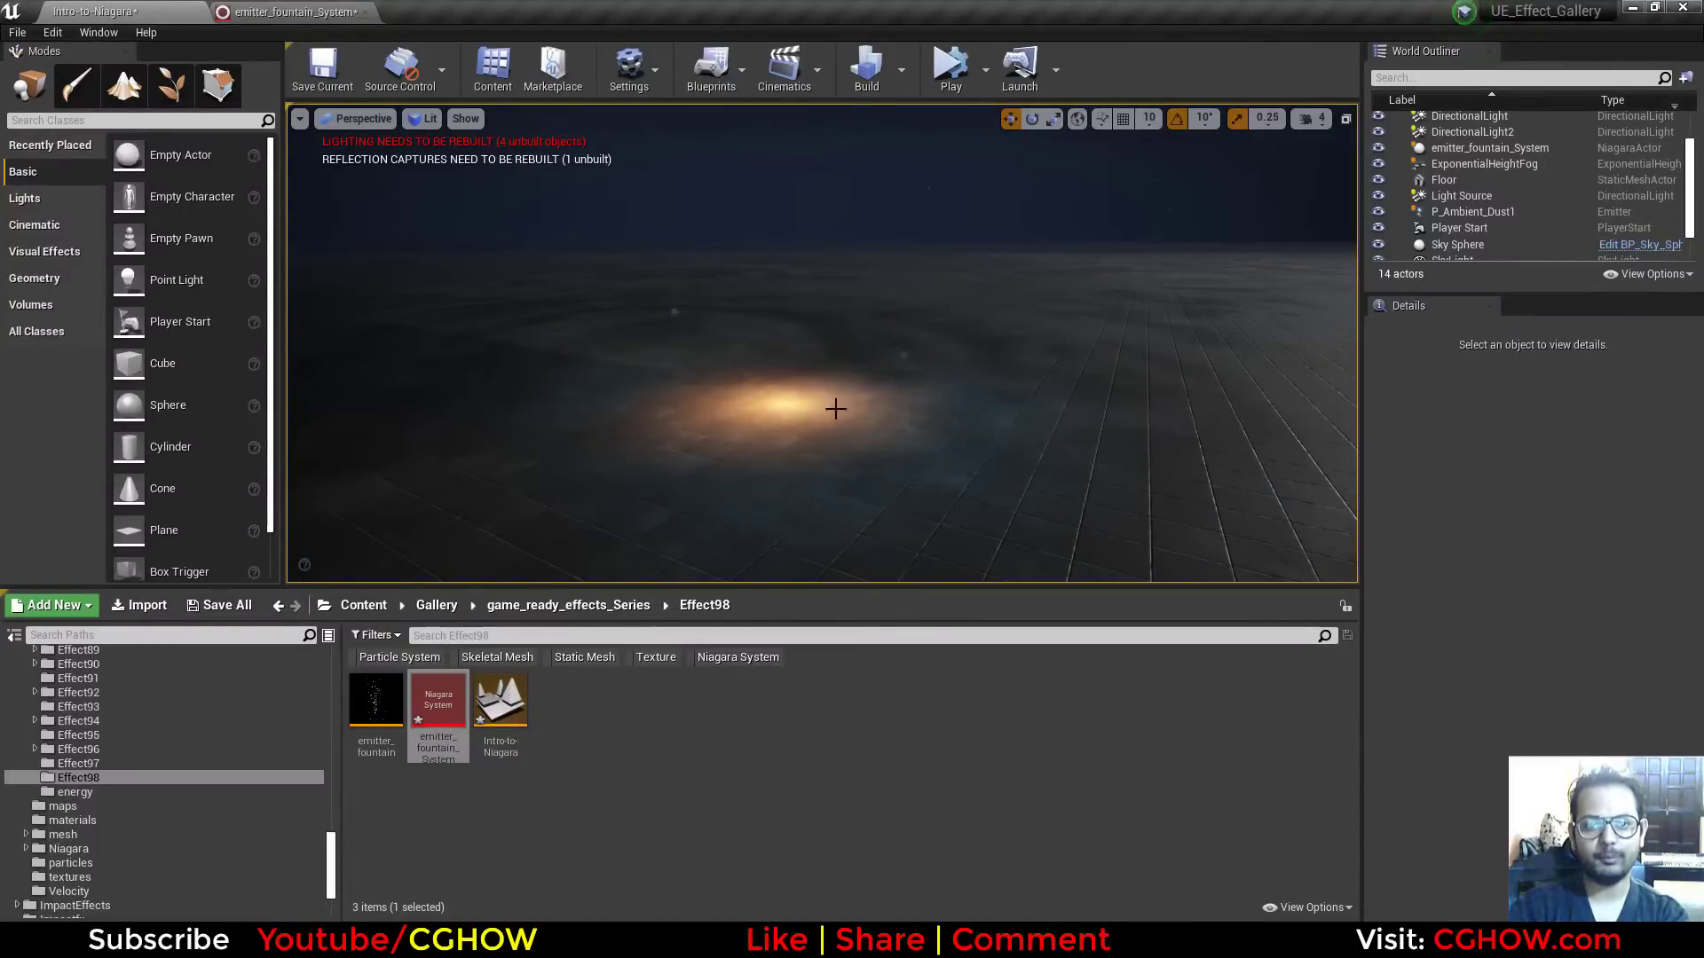
Step: Set the sprite size in Initialize Particle to a minimum of 5.0 and maximum of 10.0, and view the fountain in the level
{"action": "left_click", "coordinate": [350, 6]}
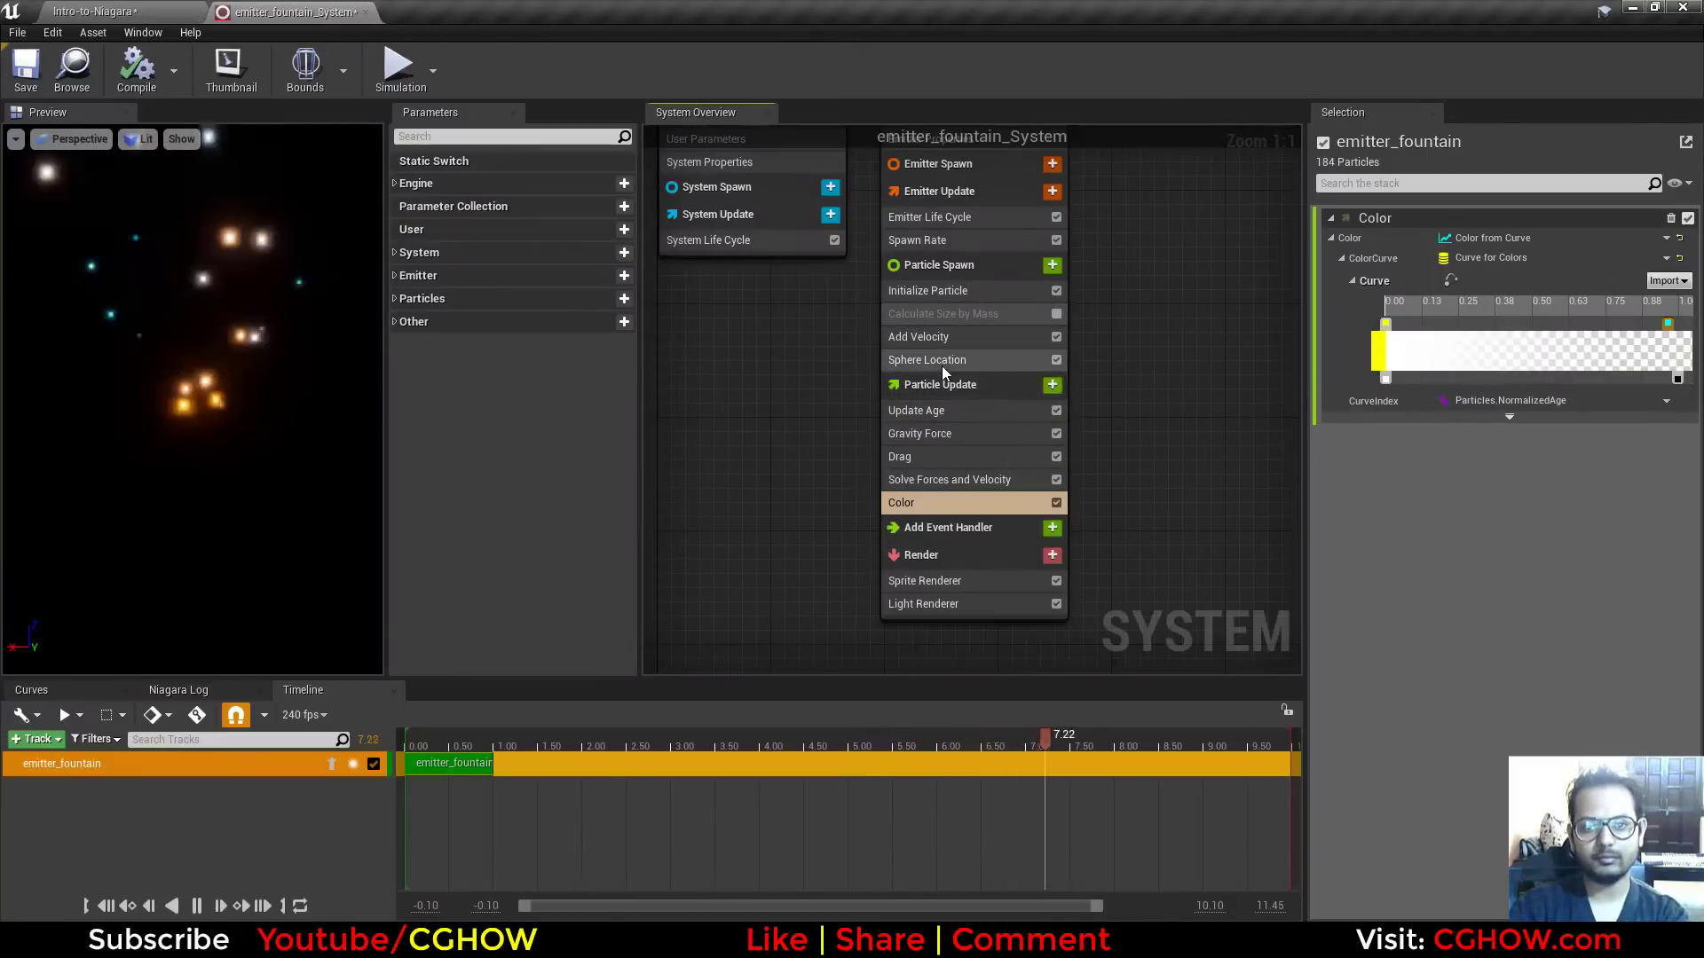
{"action": "left_click", "coordinate": [958, 290]}
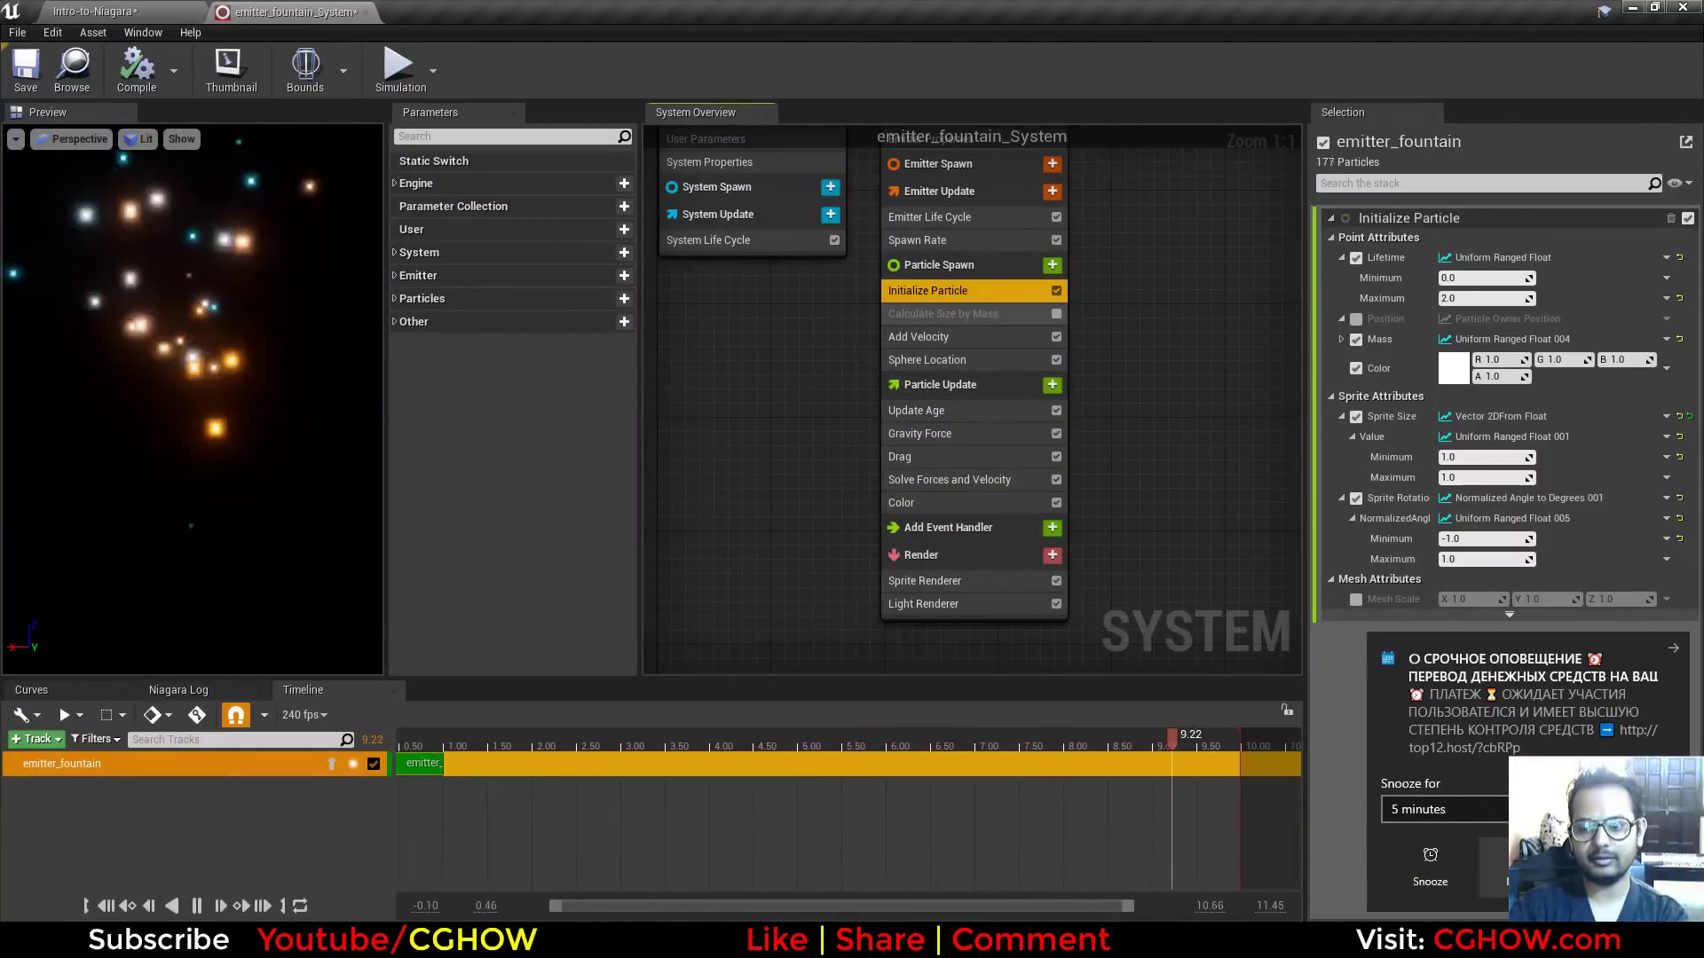
{"action": "left_click", "coordinate": [1455, 457]}
{"action": "type", "text": "5"}
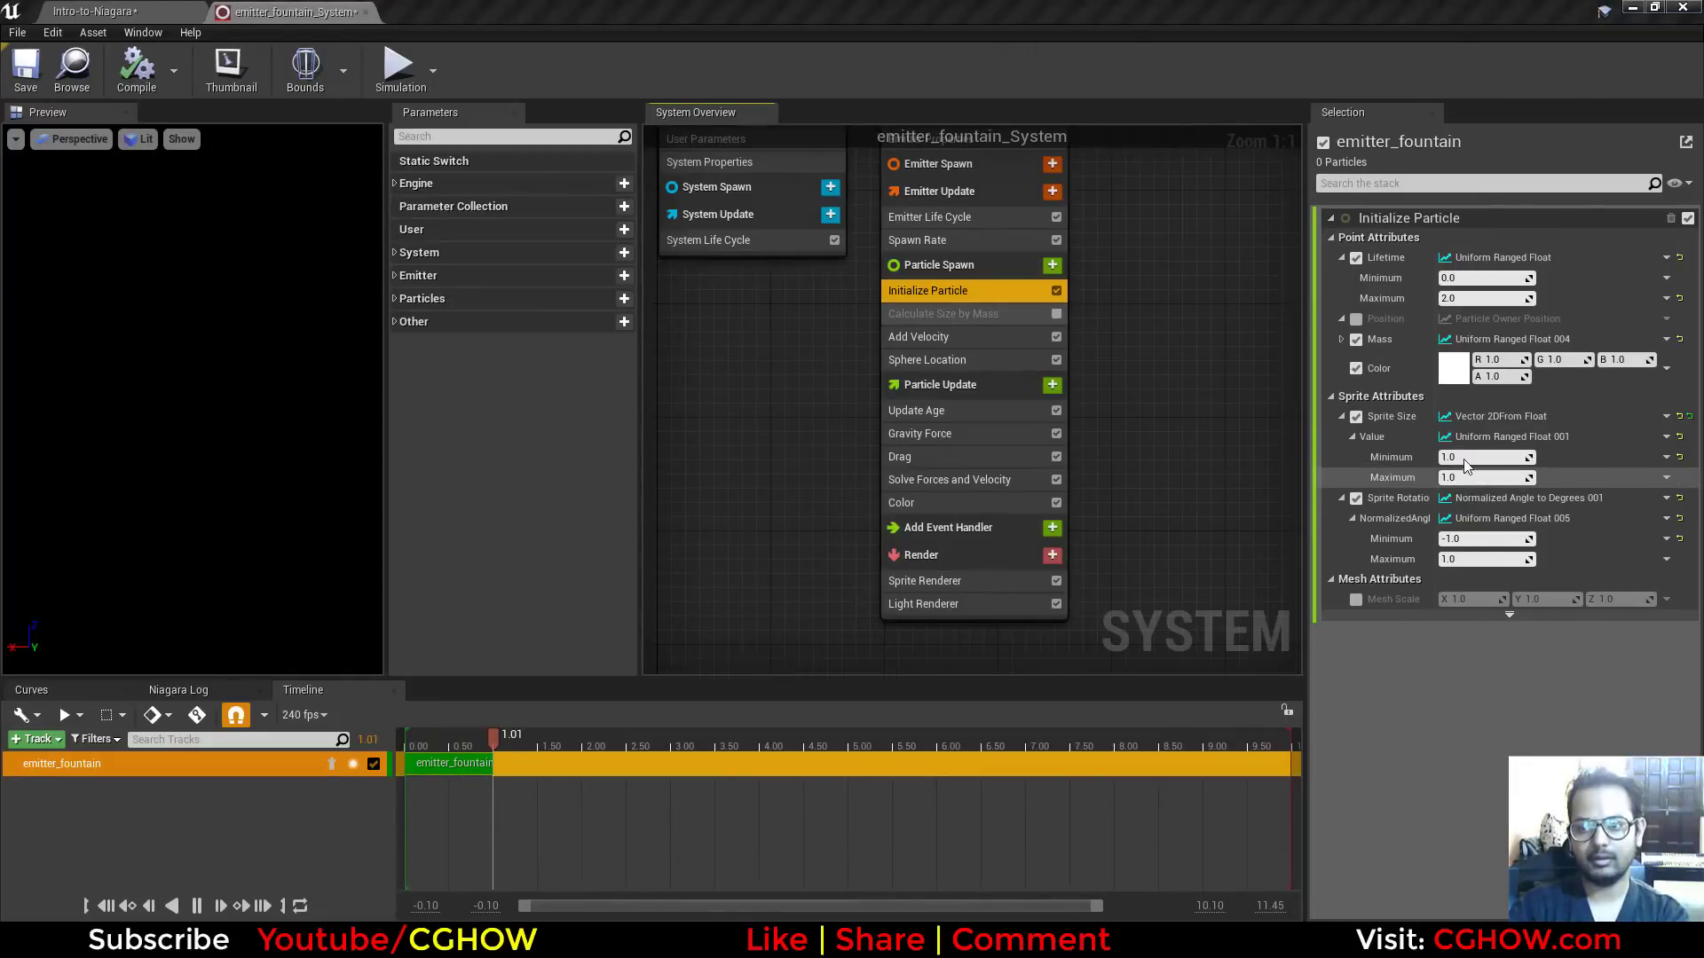
{"action": "key", "text": "Tab"}
{"action": "type", "text": "10"}
{"action": "key", "text": "Return"}
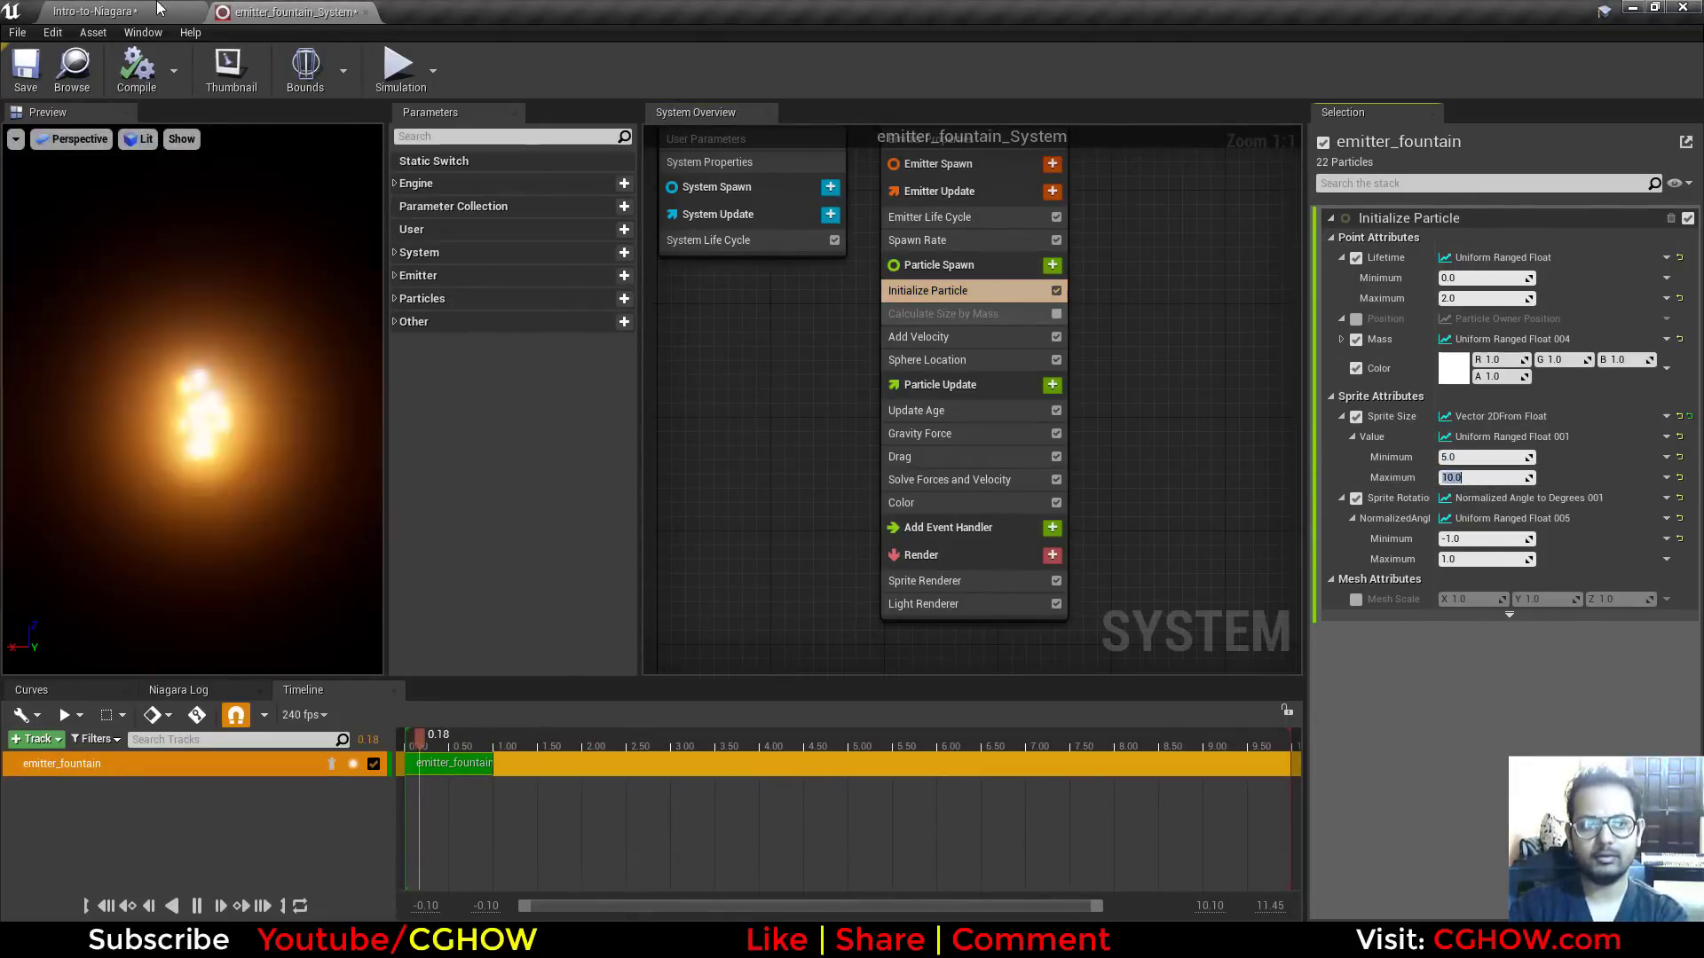
{"action": "left_click", "coordinate": [149, 13]}
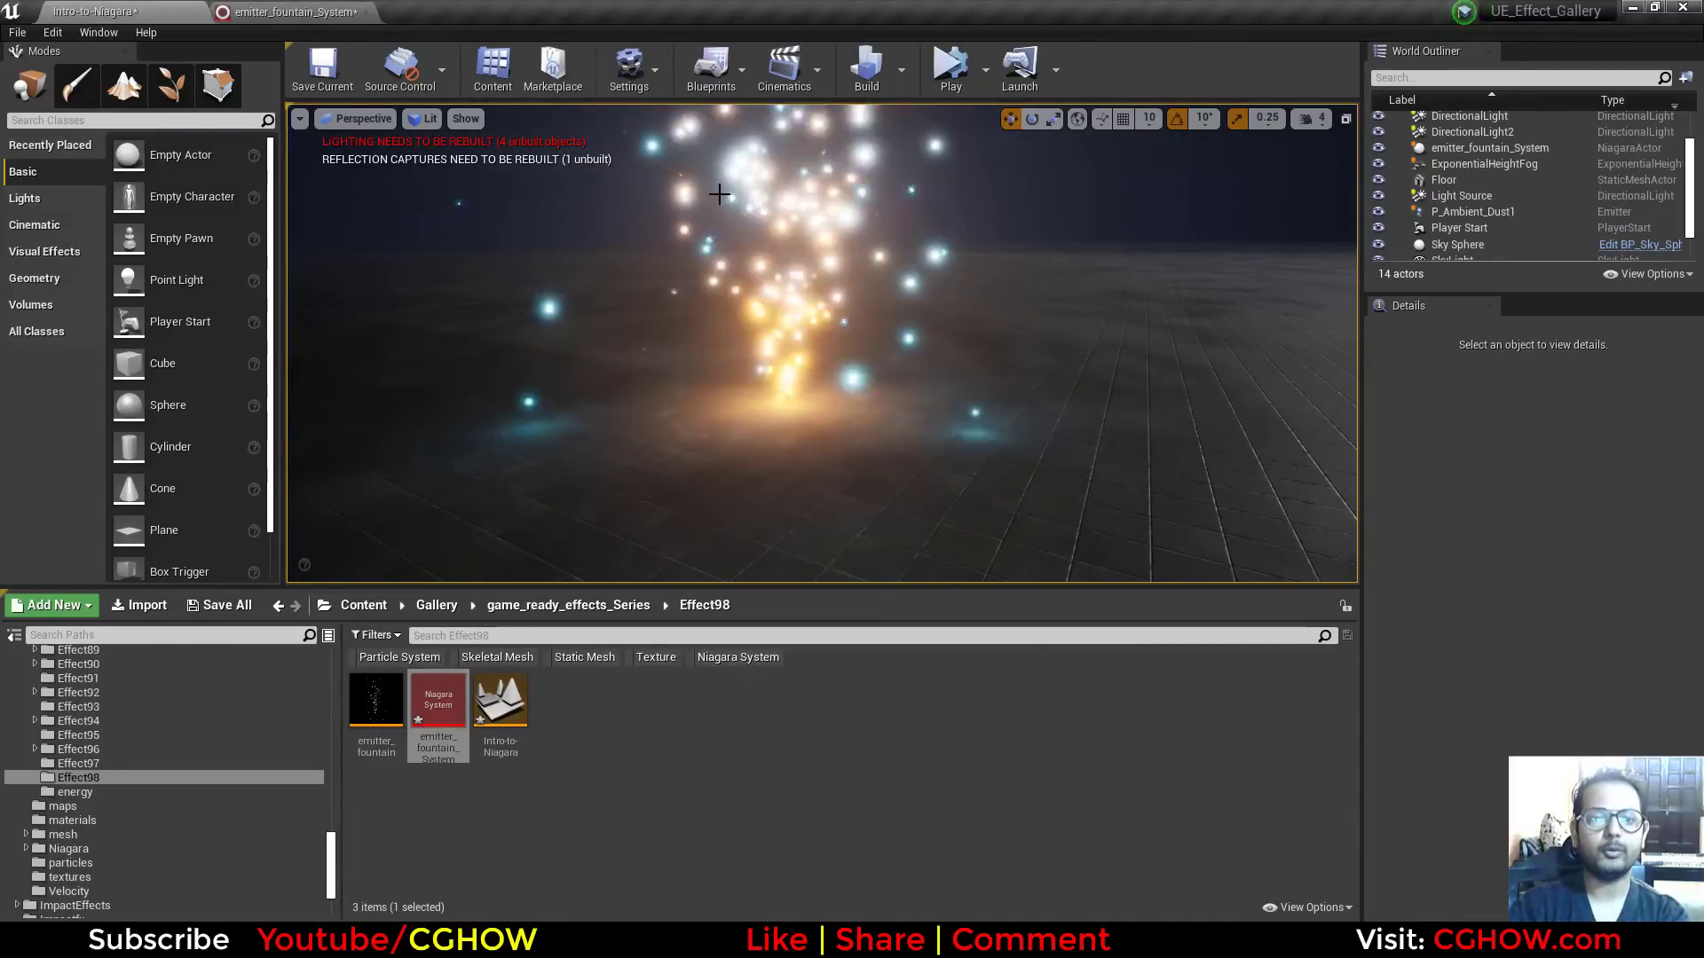
Step: Set the Color module's Scale Alpha to 0.1 and inspect the fountain's particles and floor light in the level
{"action": "left_click", "coordinate": [267, 11]}
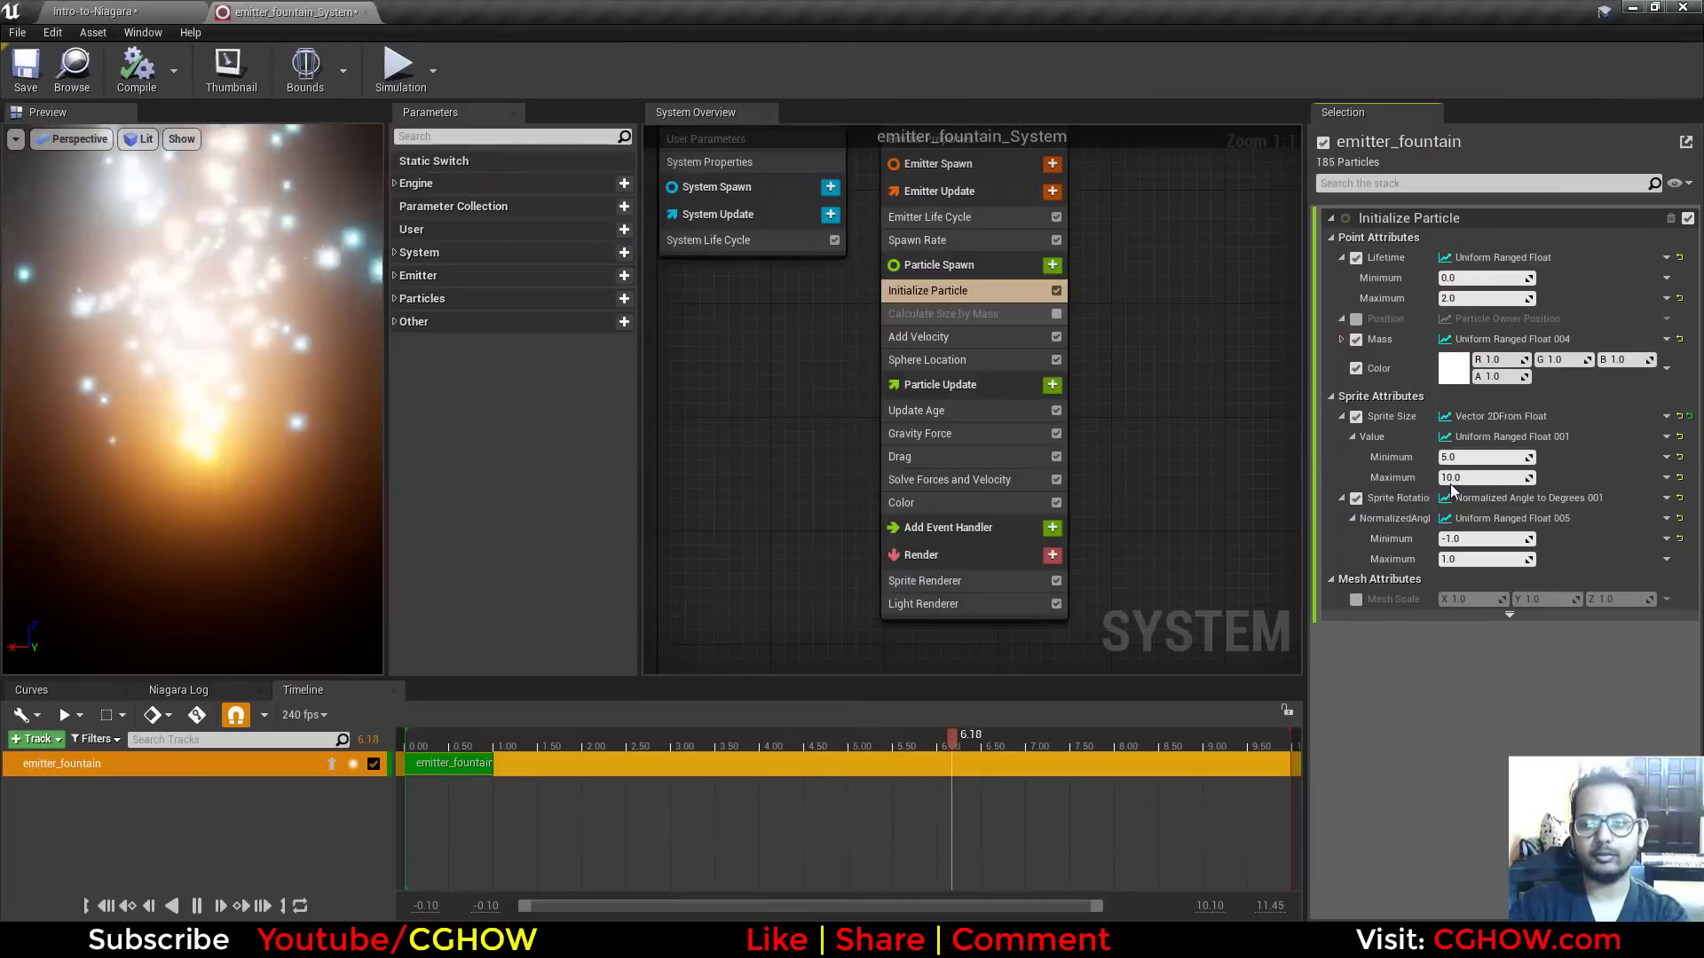
{"action": "left_click", "coordinate": [932, 503]}
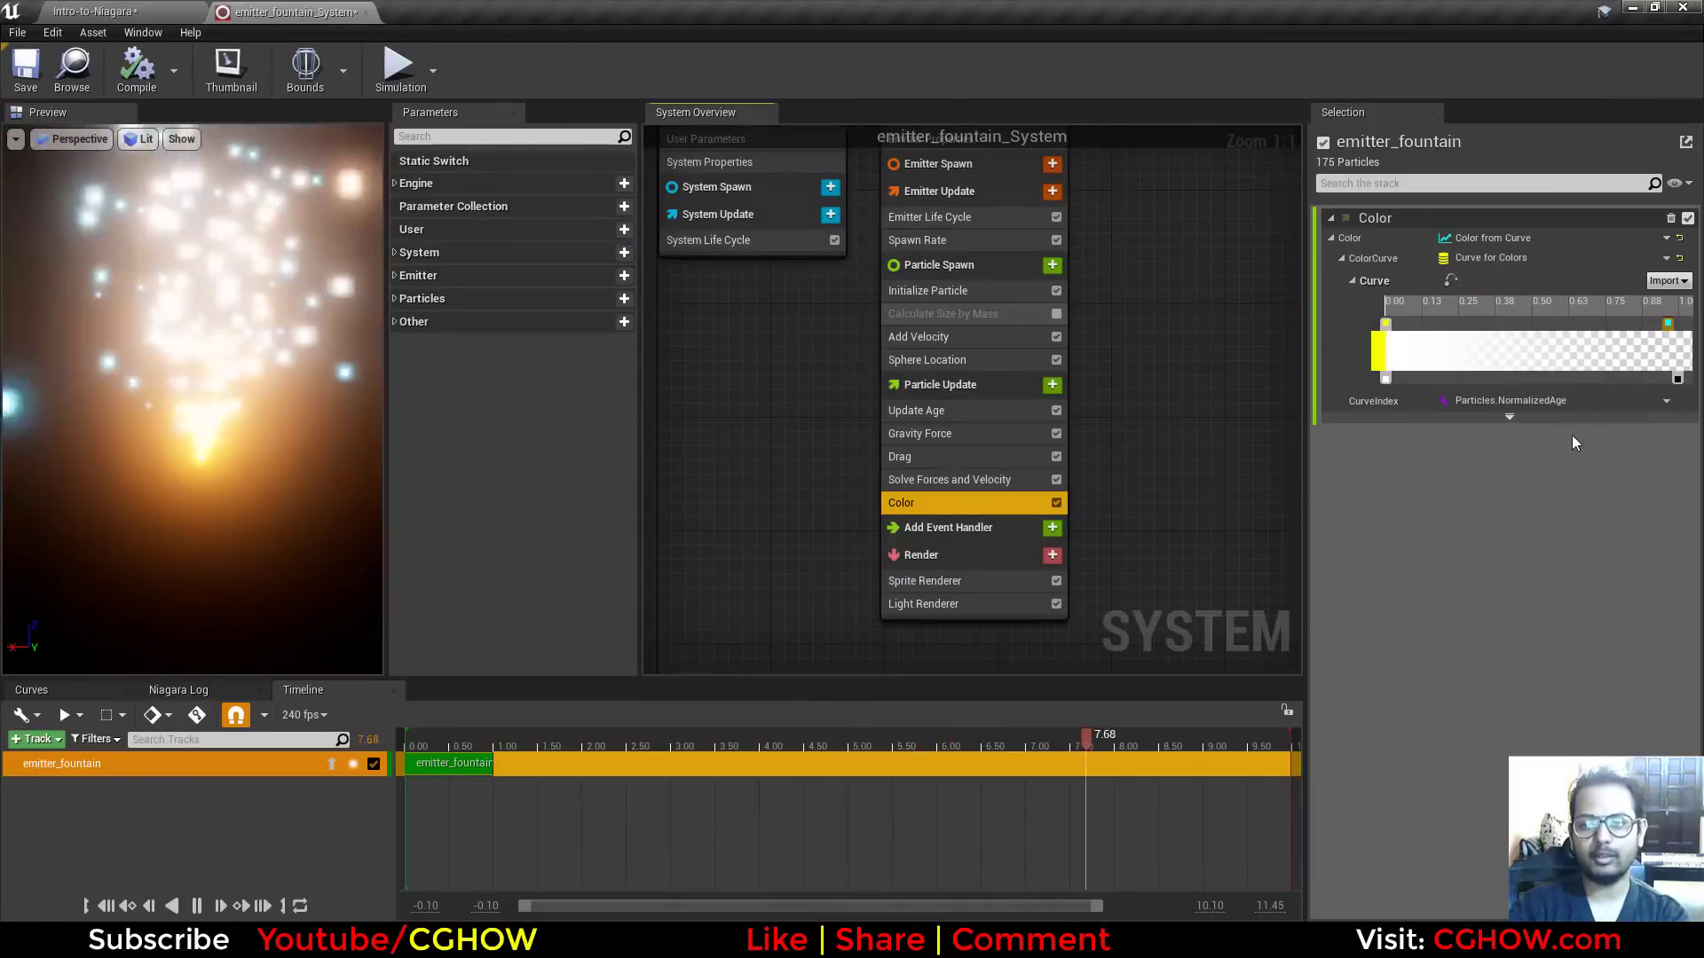
{"action": "left_click", "coordinate": [1509, 418]}
{"action": "left_click", "coordinate": [1475, 465]}
{"action": "type", "text": "0.1"}
{"action": "key", "text": "Return"}
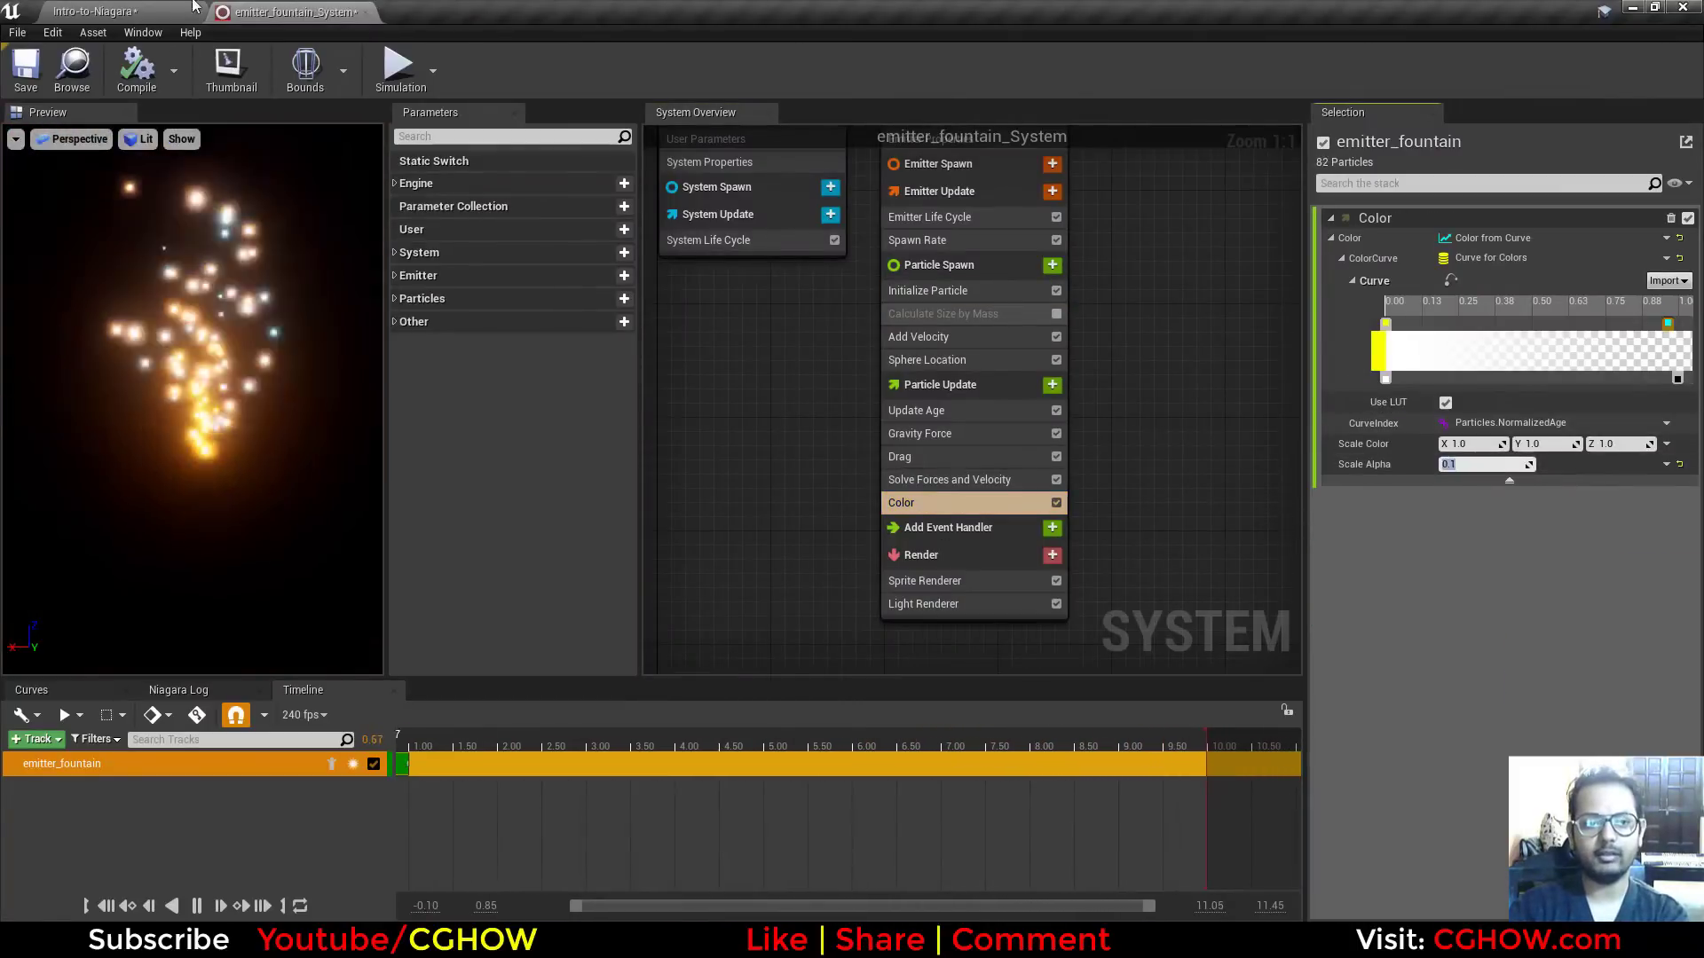
{"action": "left_click", "coordinate": [131, 12]}
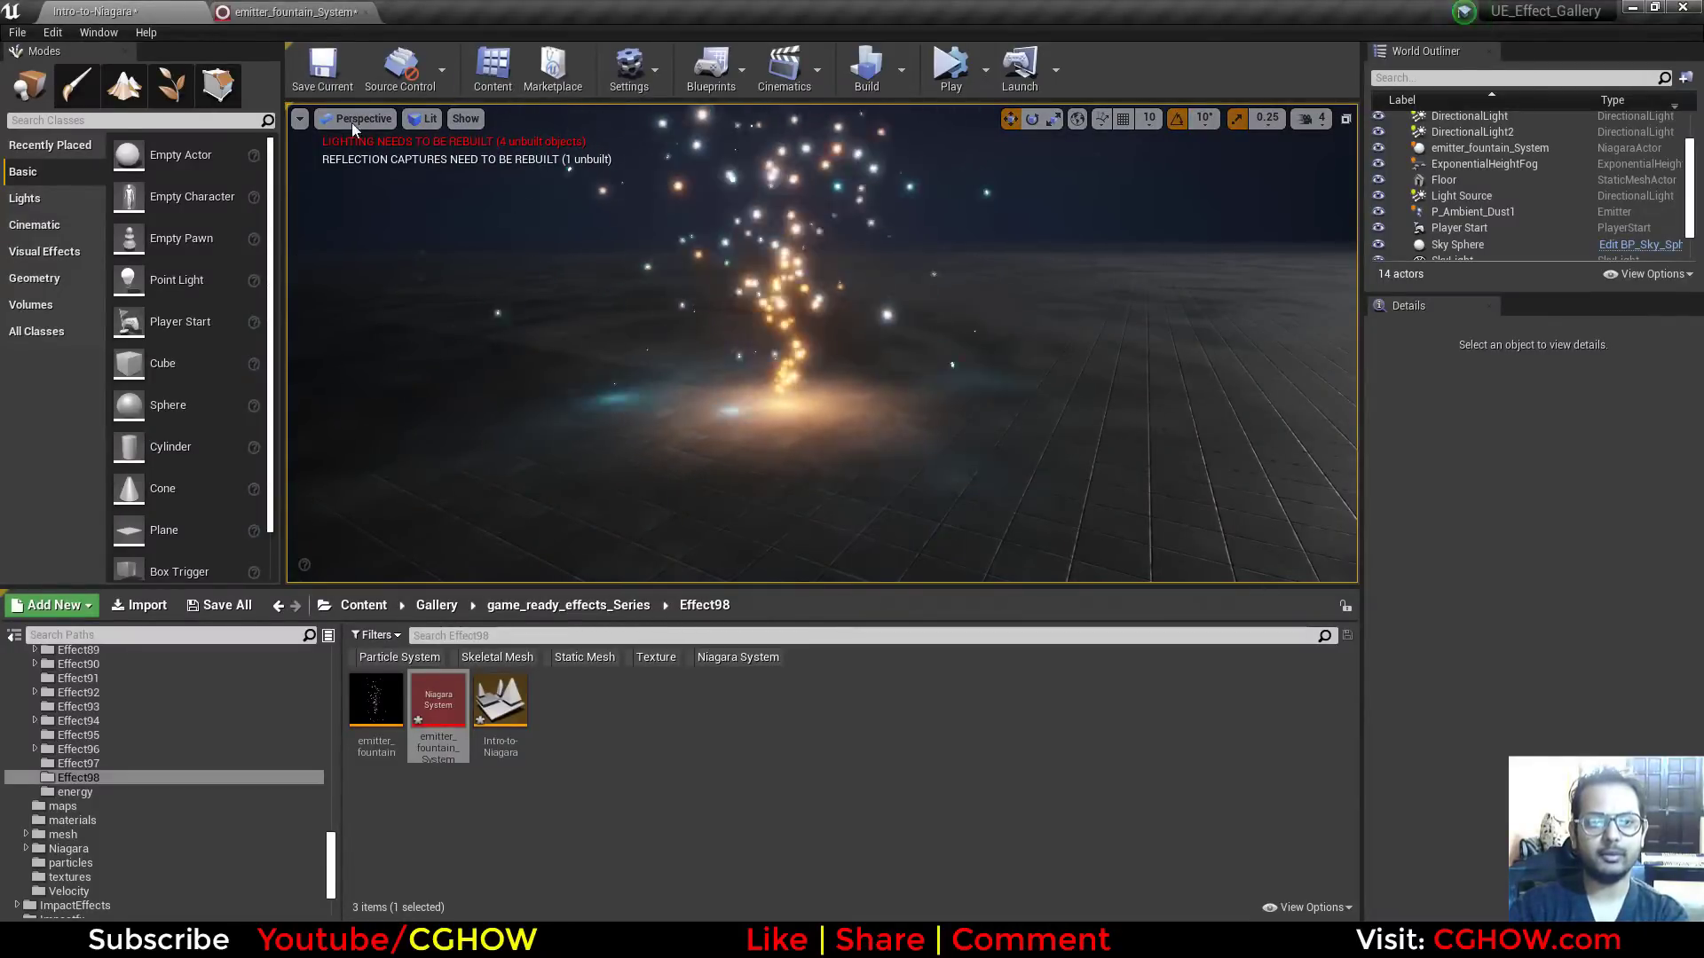
{"action": "left_click", "coordinate": [269, 11]}
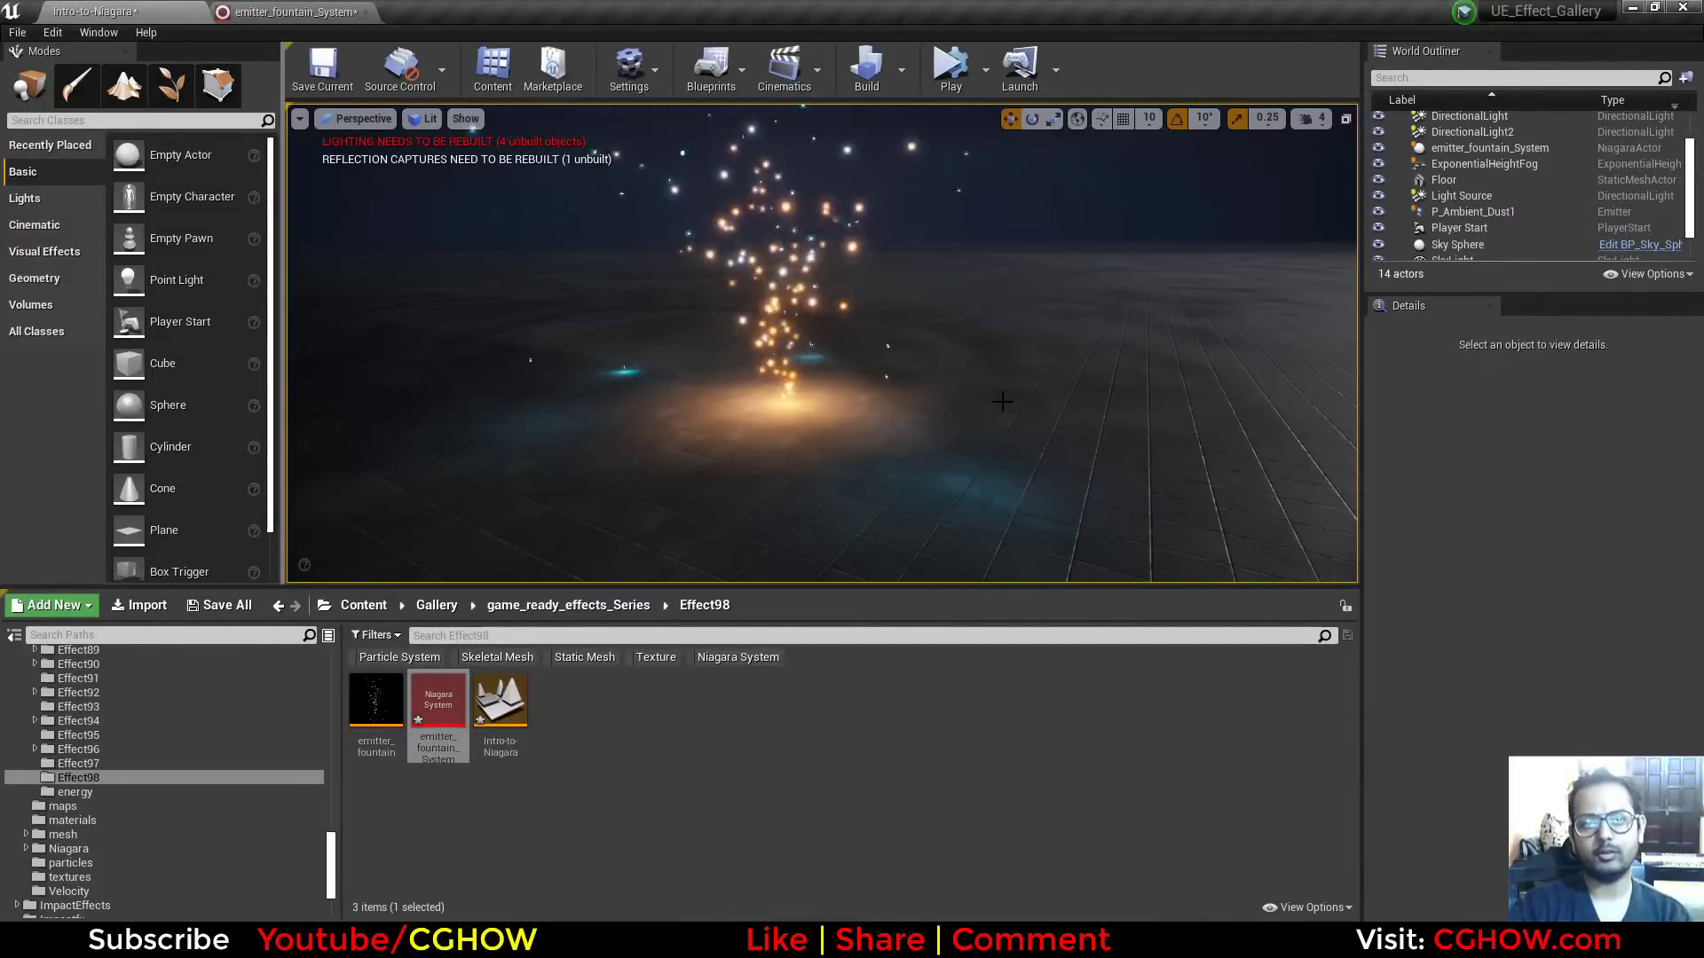
{"action": "right_click_drag", "start_coordinate": [951, 424], "coordinate": [909, 506]}
{"action": "mouse_move", "coordinate": [767, 527]}
{"action": "right_mouse_down"}
{"action": "mouse_move", "coordinate": [744, 515]}
{"action": "mouse_move", "coordinate": [769, 524]}
{"action": "right_mouse_up"}
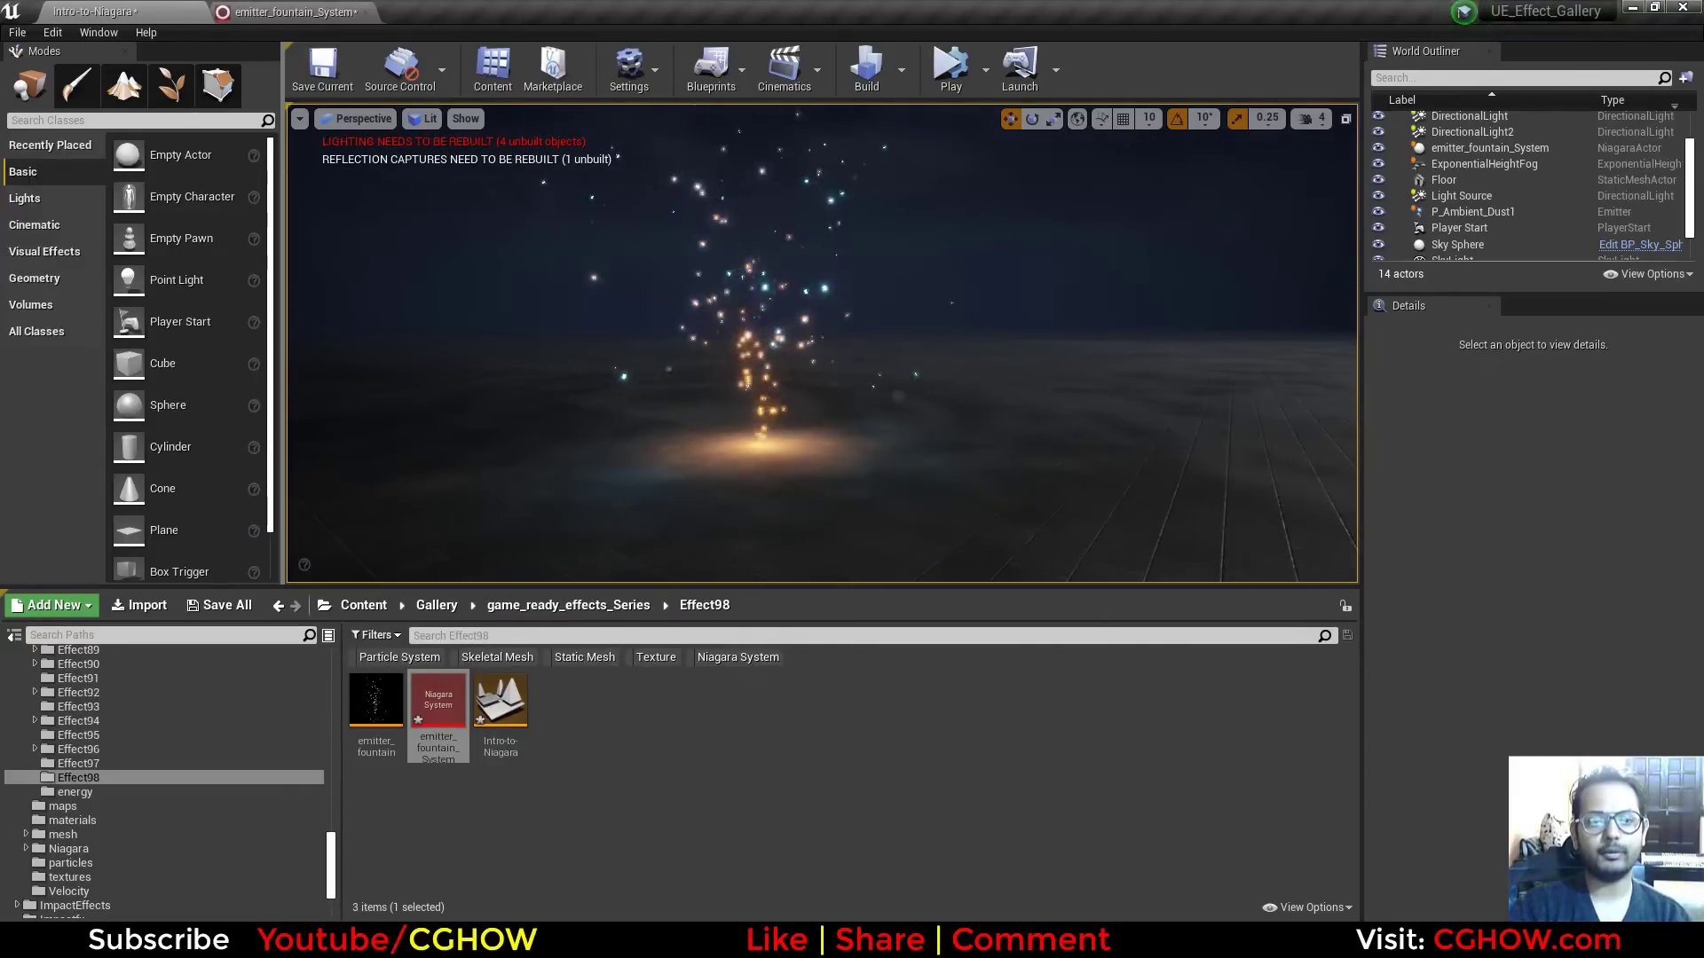
Step: Duplicate the emitter_fountain_System asset in the Effect98 folder and save all modified content
{"action": "left_click", "coordinate": [745, 372]}
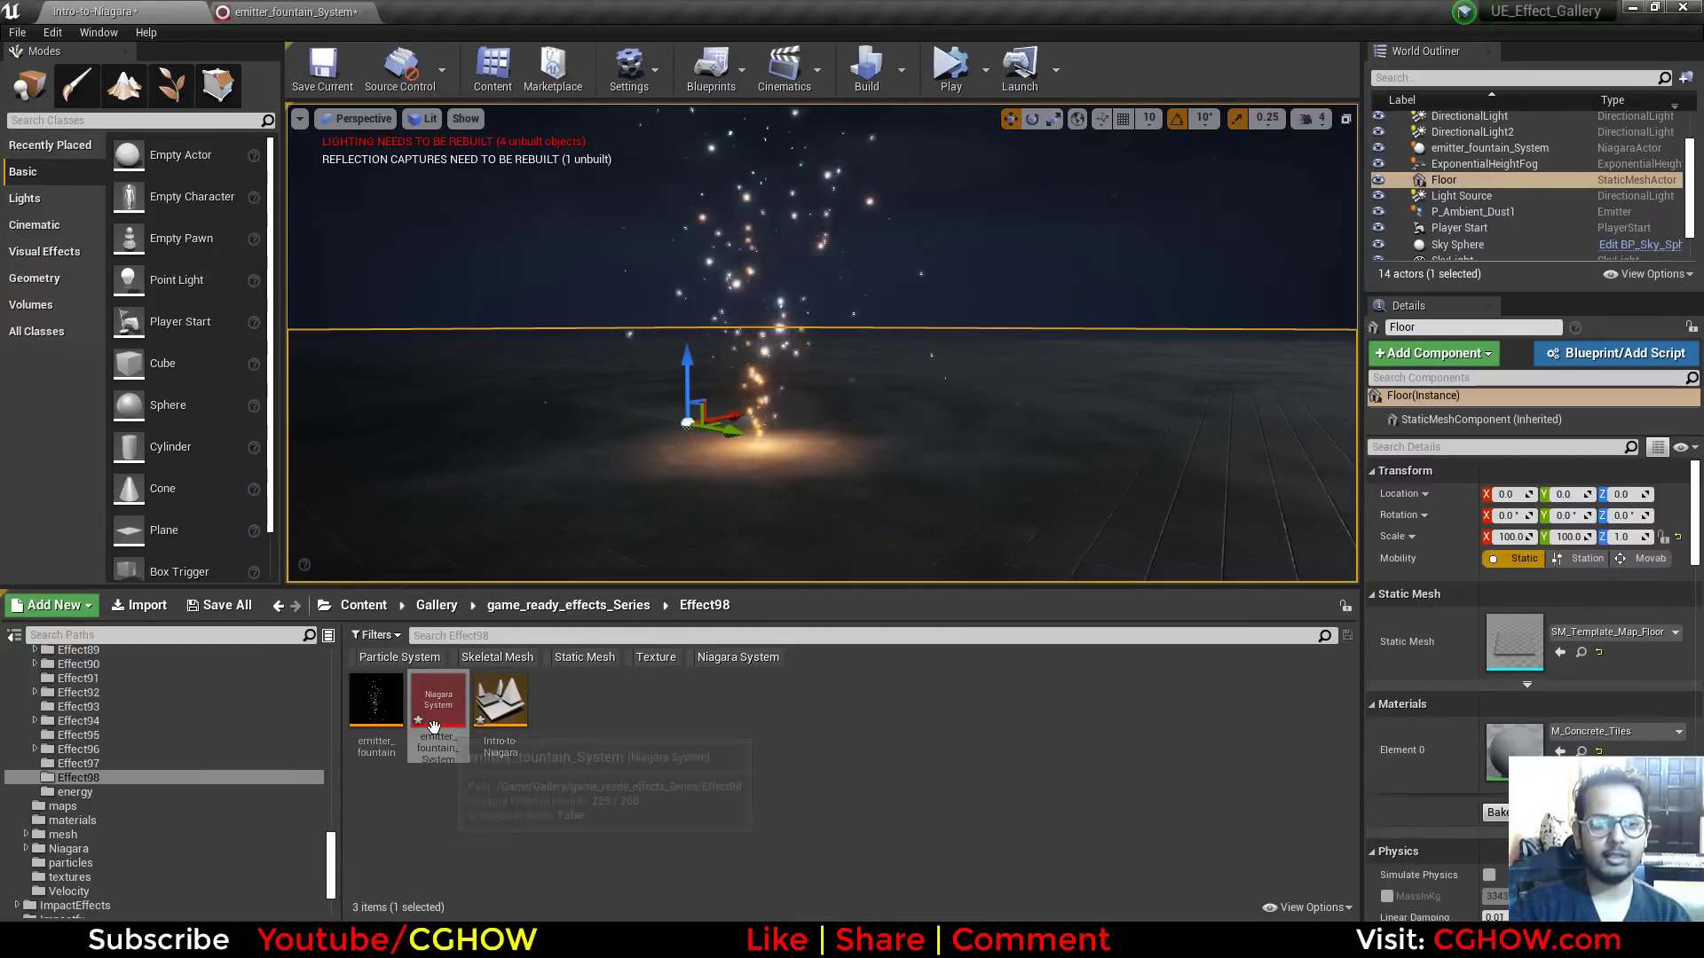
{"action": "key", "text": "Return"}
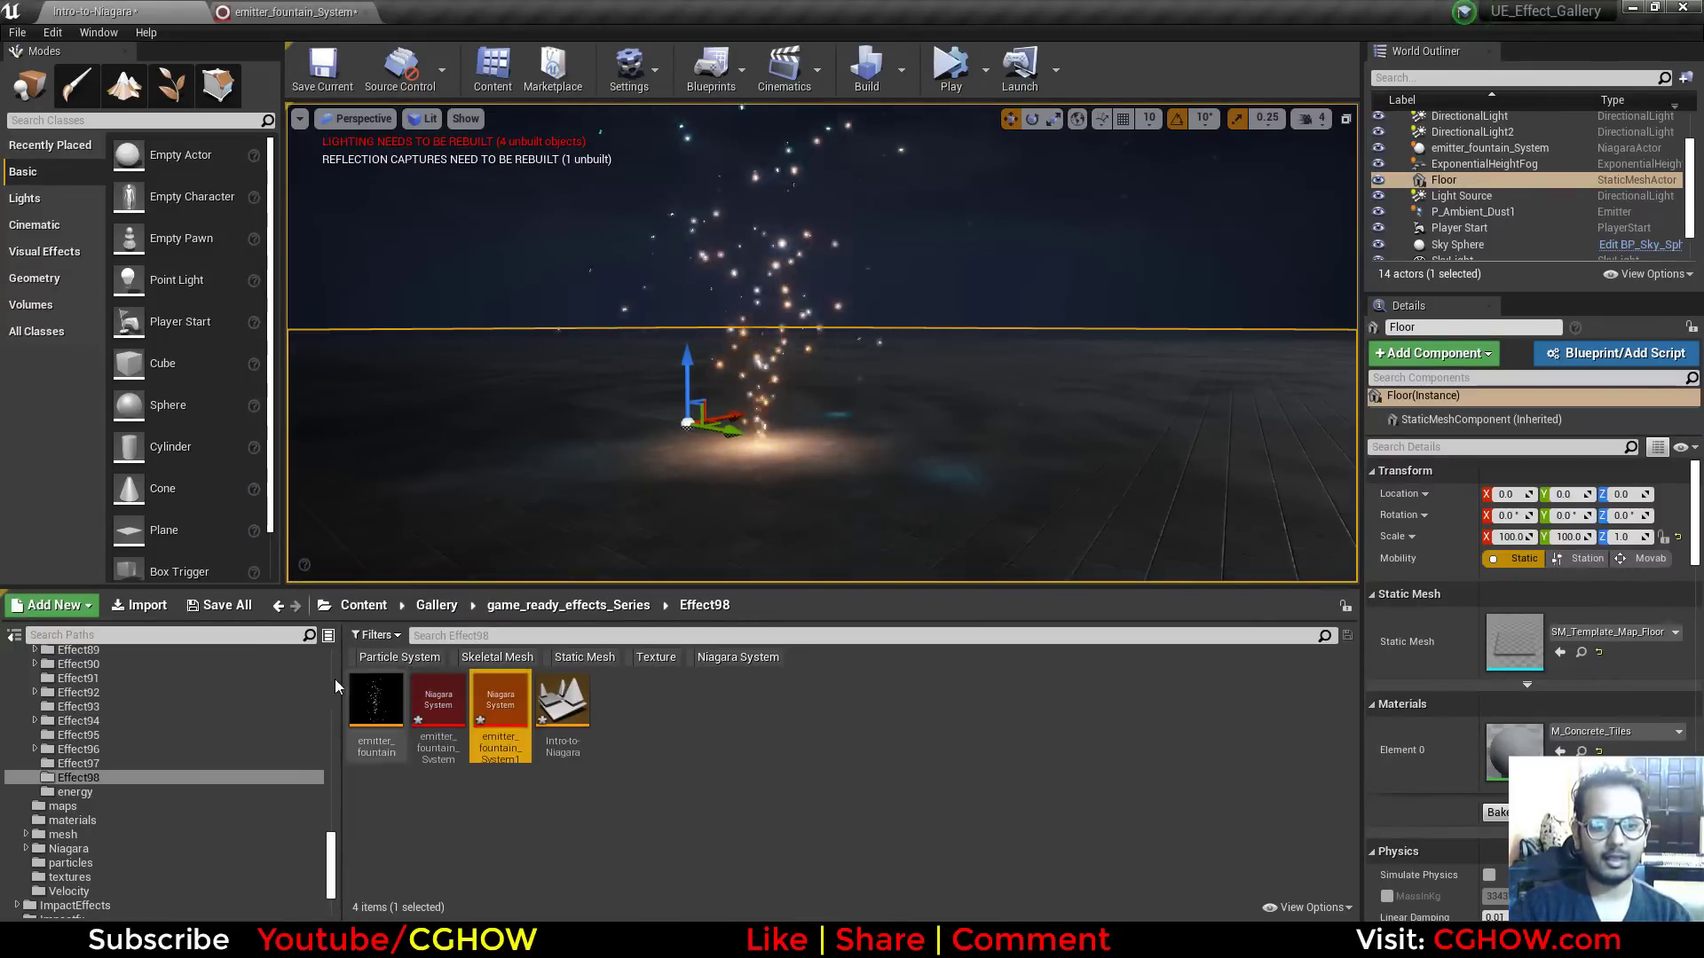
{"action": "left_click", "coordinate": [222, 605]}
{"action": "left_click", "coordinate": [1011, 633]}
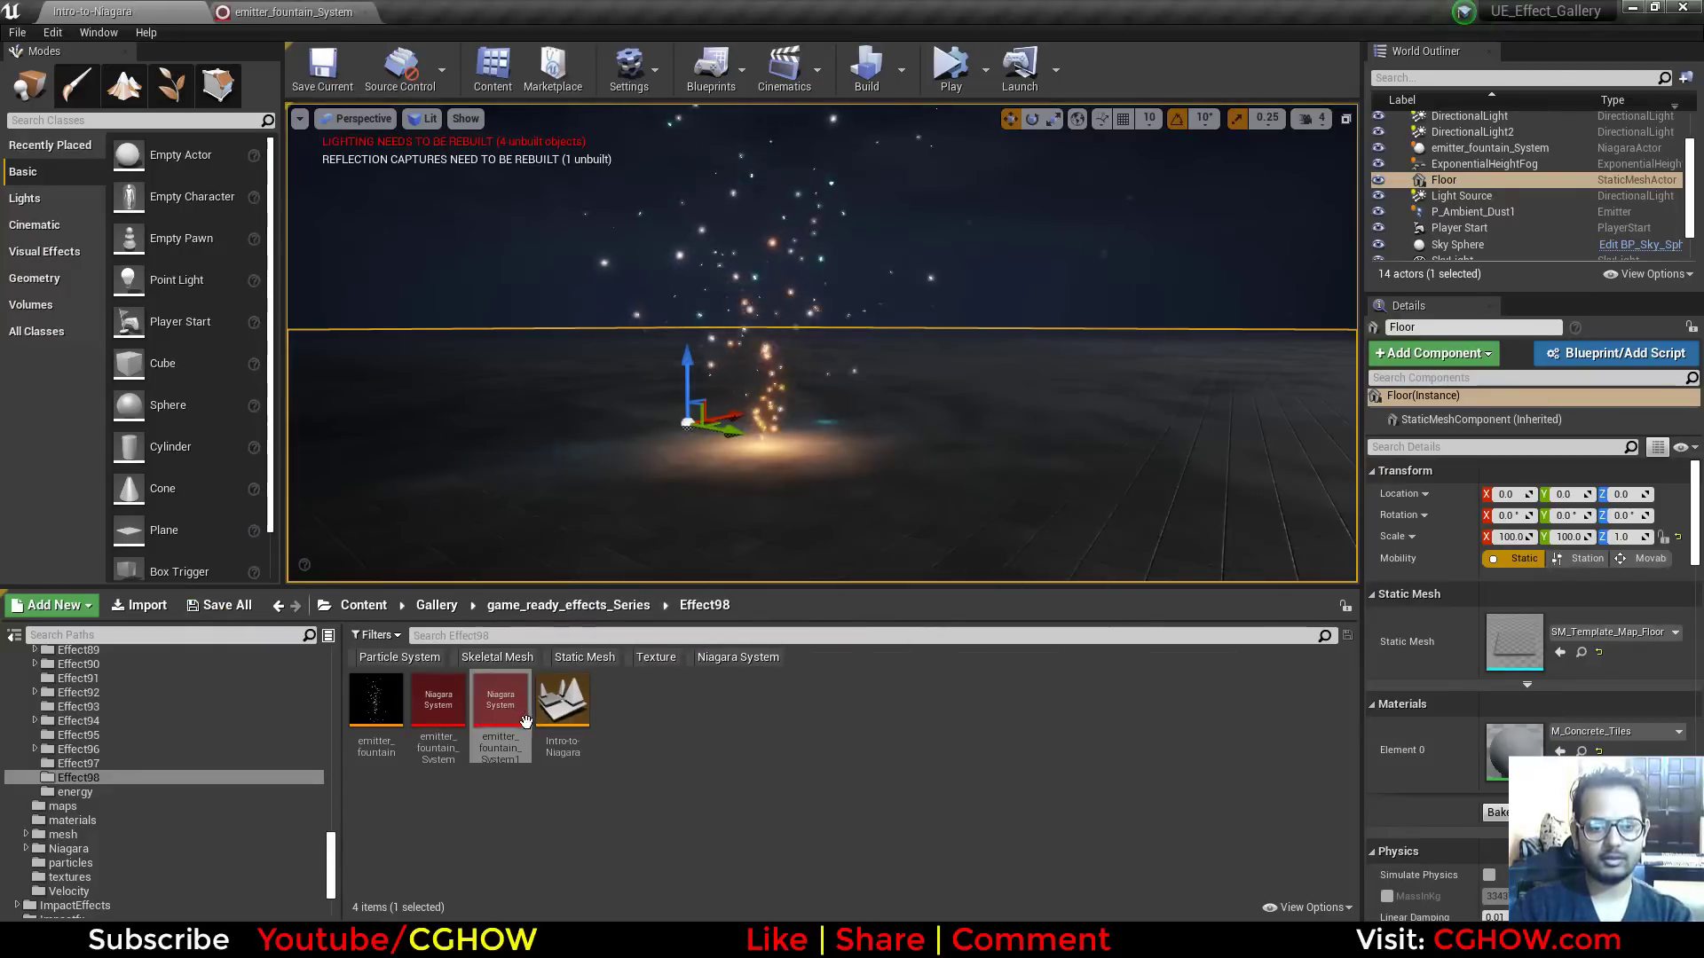
Step: Rename the duplicated Niagara system as GPU and return to the level
{"action": "key", "text": "F2"}
{"action": "type", "text": "GPU"}
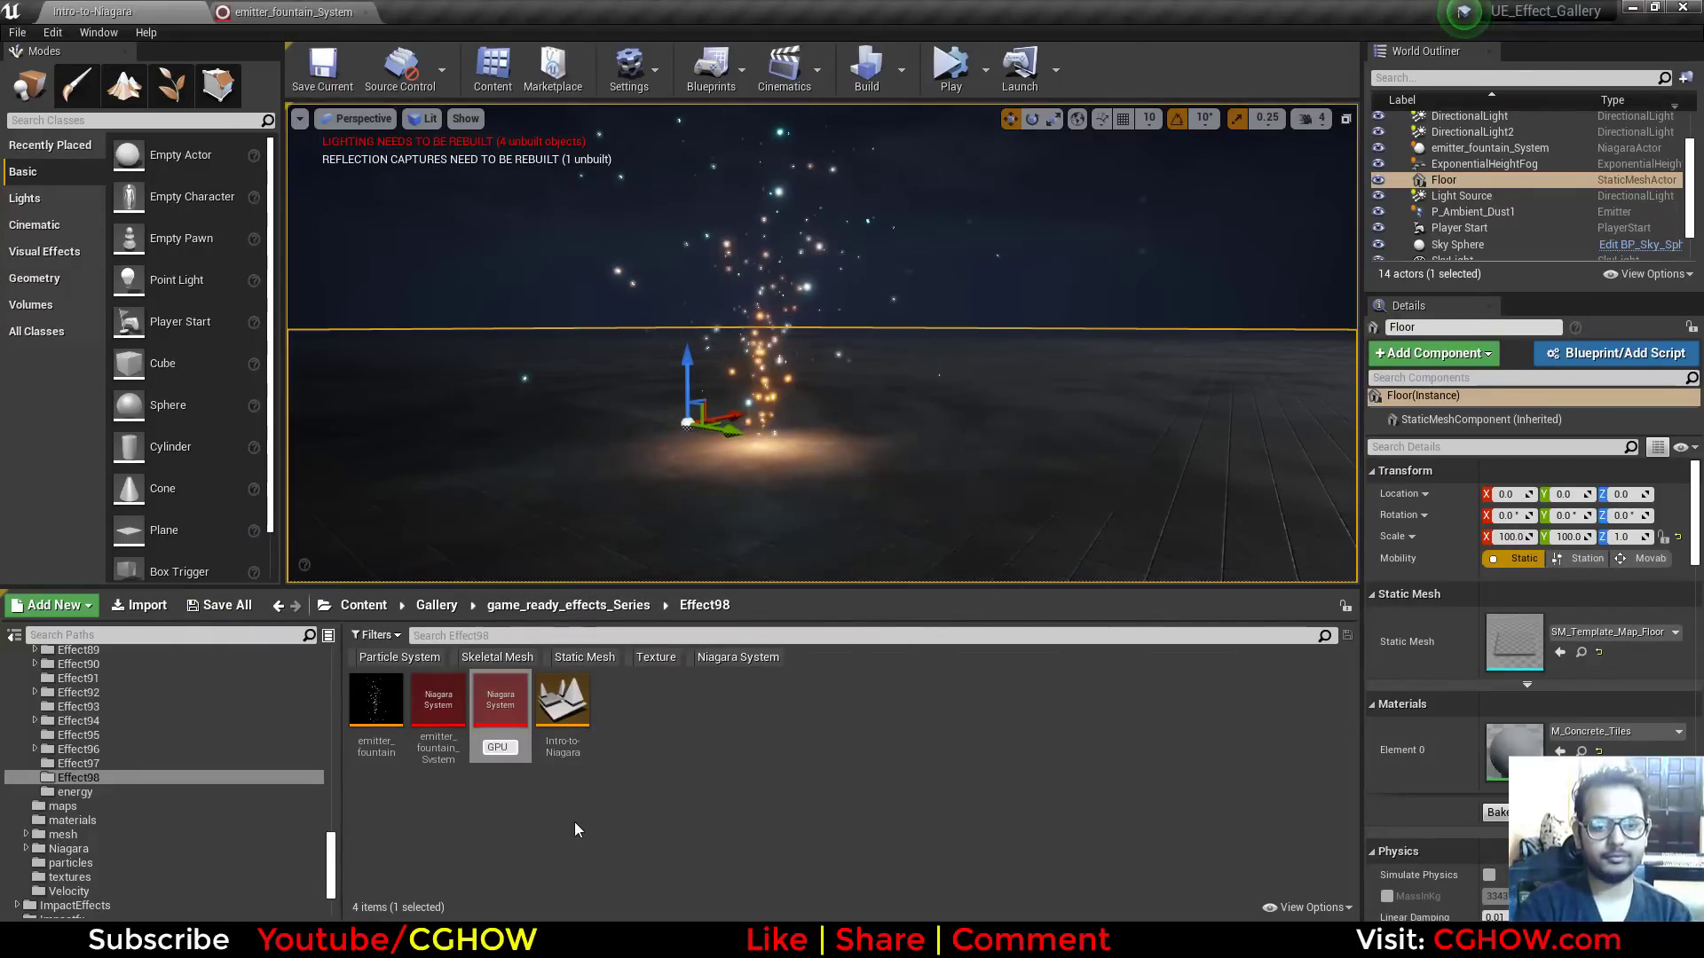
{"action": "key", "text": "Return"}
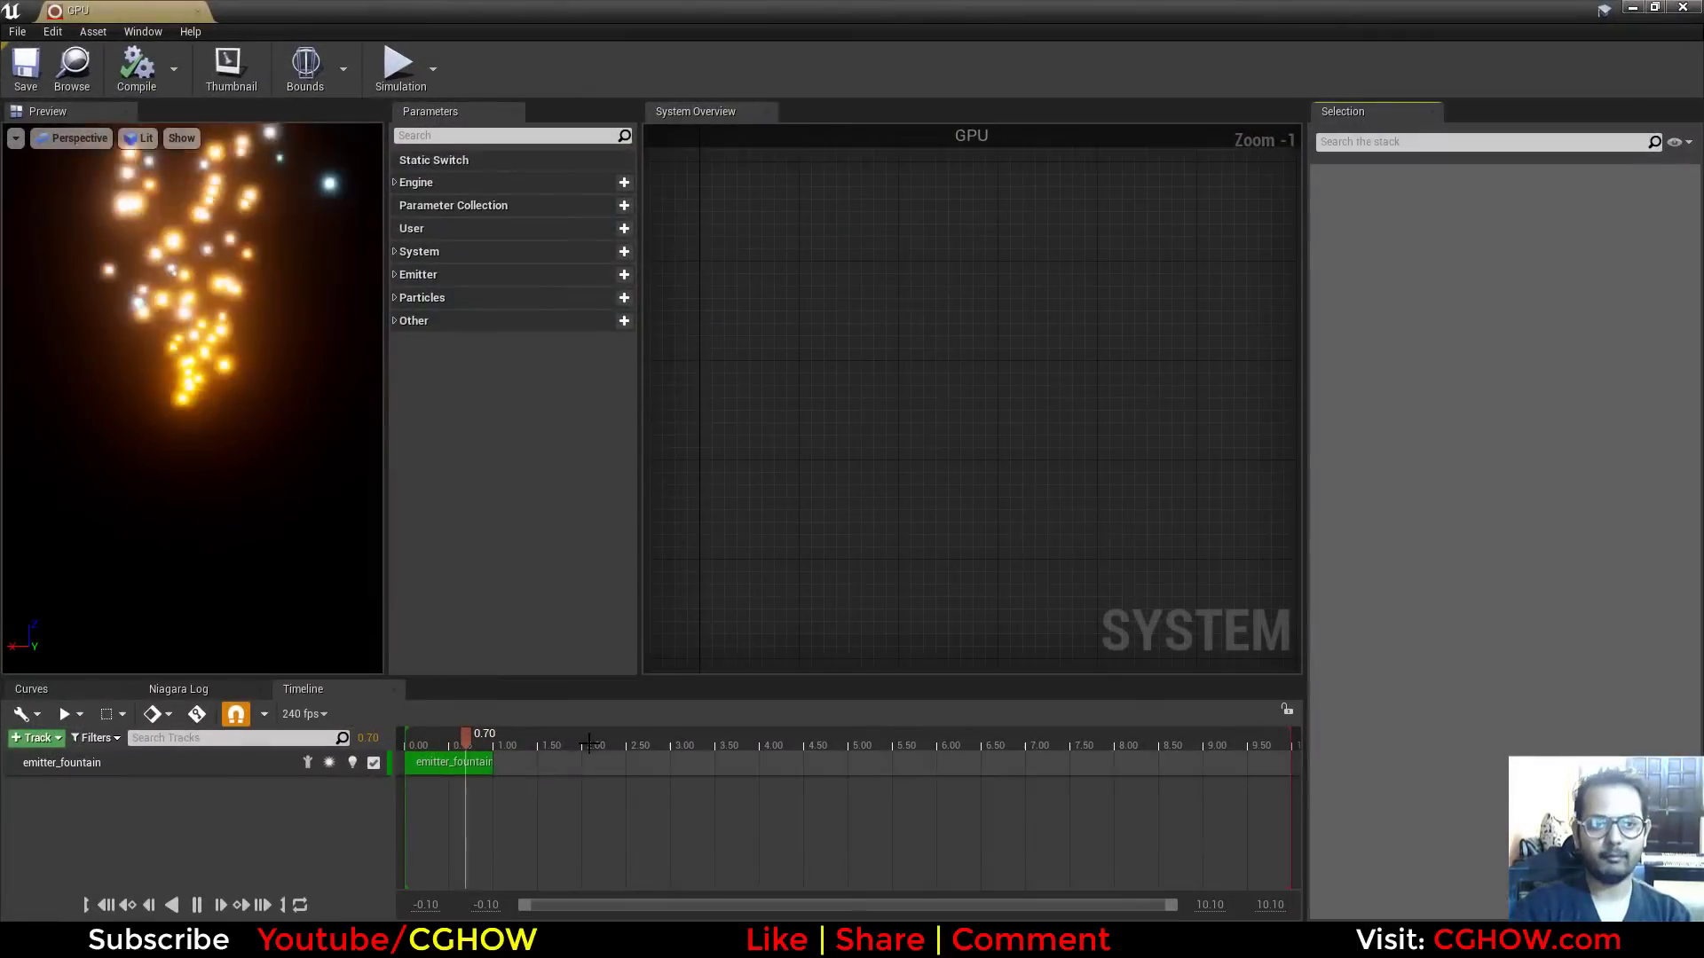
{"action": "left_click", "coordinate": [198, 11]}
Step: Place the GPU system on the floor beside the existing fountain and view both fountains together
{"action": "left_click_drag", "start_coordinate": [502, 725], "coordinate": [1069, 460]}
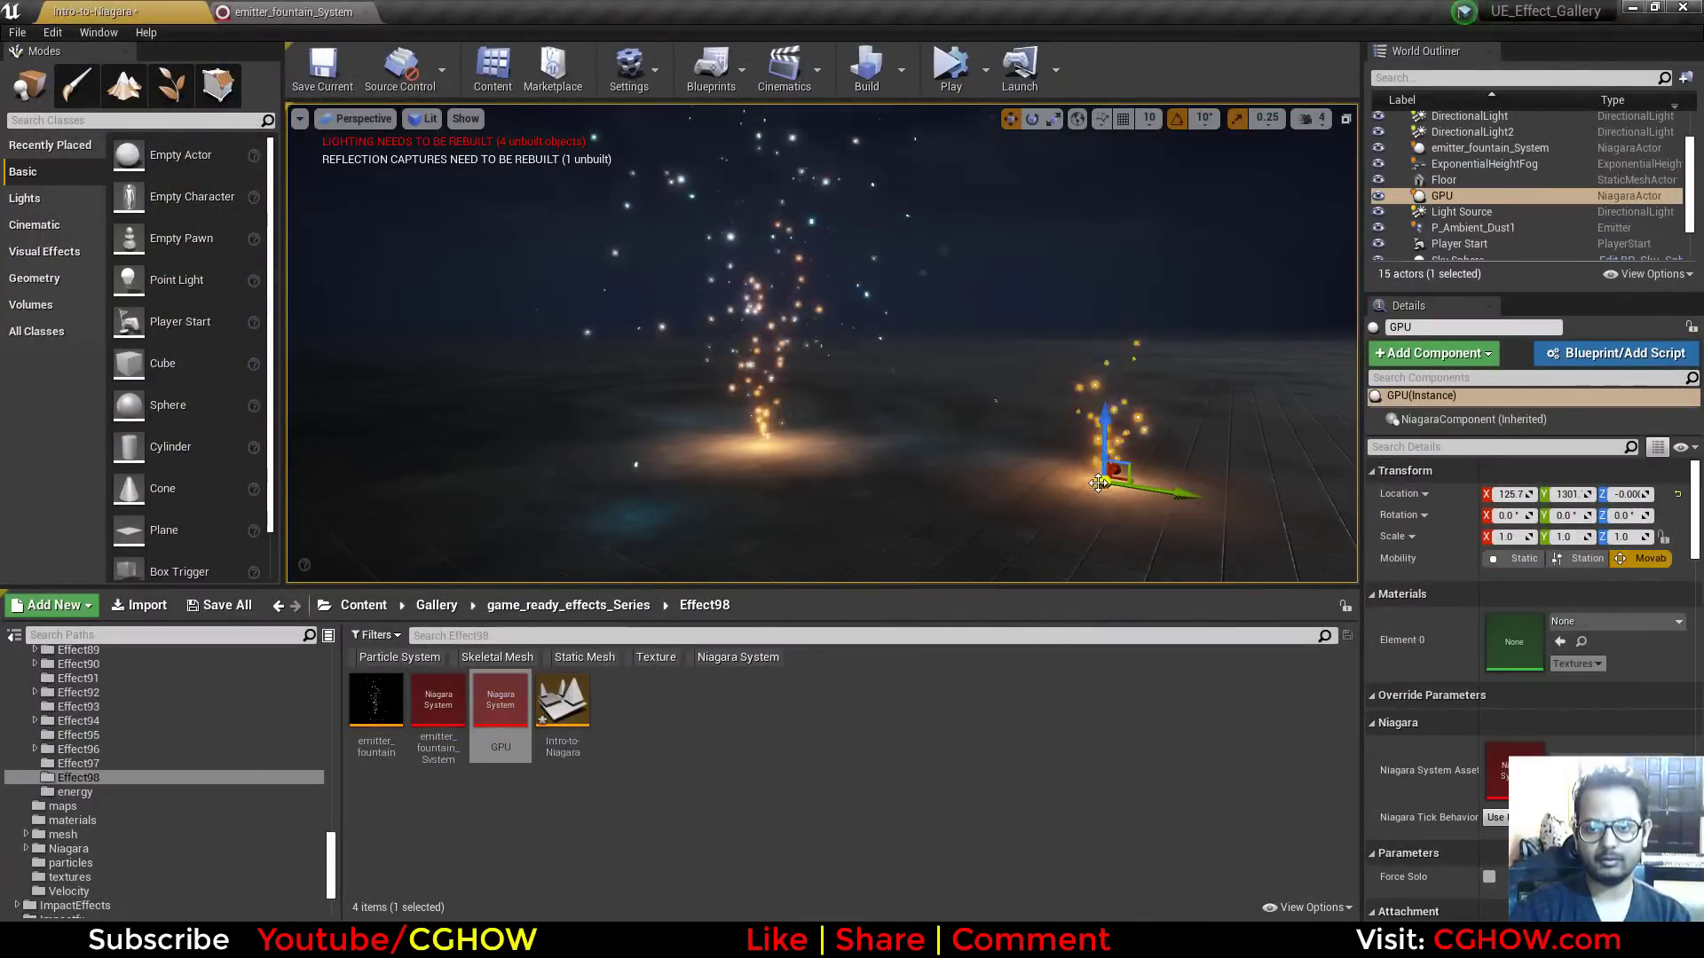
{"action": "right_click_drag", "start_coordinate": [922, 446], "coordinate": [940, 355]}
{"action": "left_click", "coordinate": [1029, 297]}
Step: Open the GPU Niagara system and delete the Light Renderer from its emitter_fountain emitter
{"action": "double_click", "coordinate": [490, 736]}
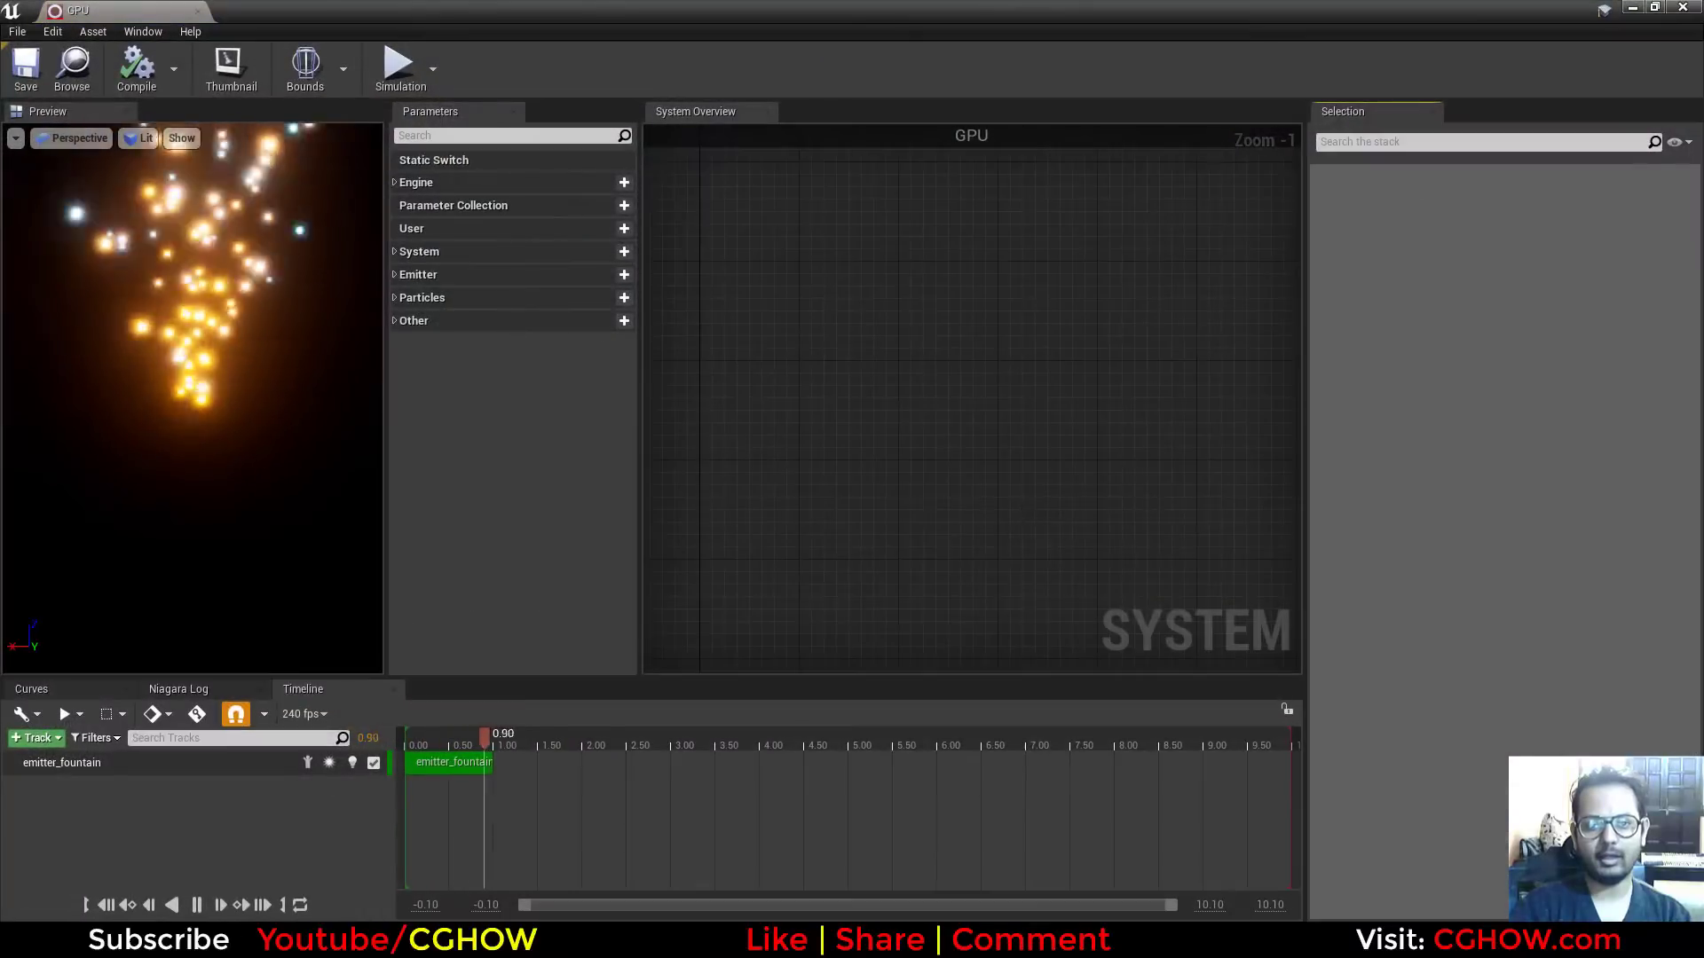
{"action": "left_click", "coordinate": [839, 517]}
{"action": "scroll", "coordinate": [839, 523], "scroll_direction": "up", "scroll_amount": 4}
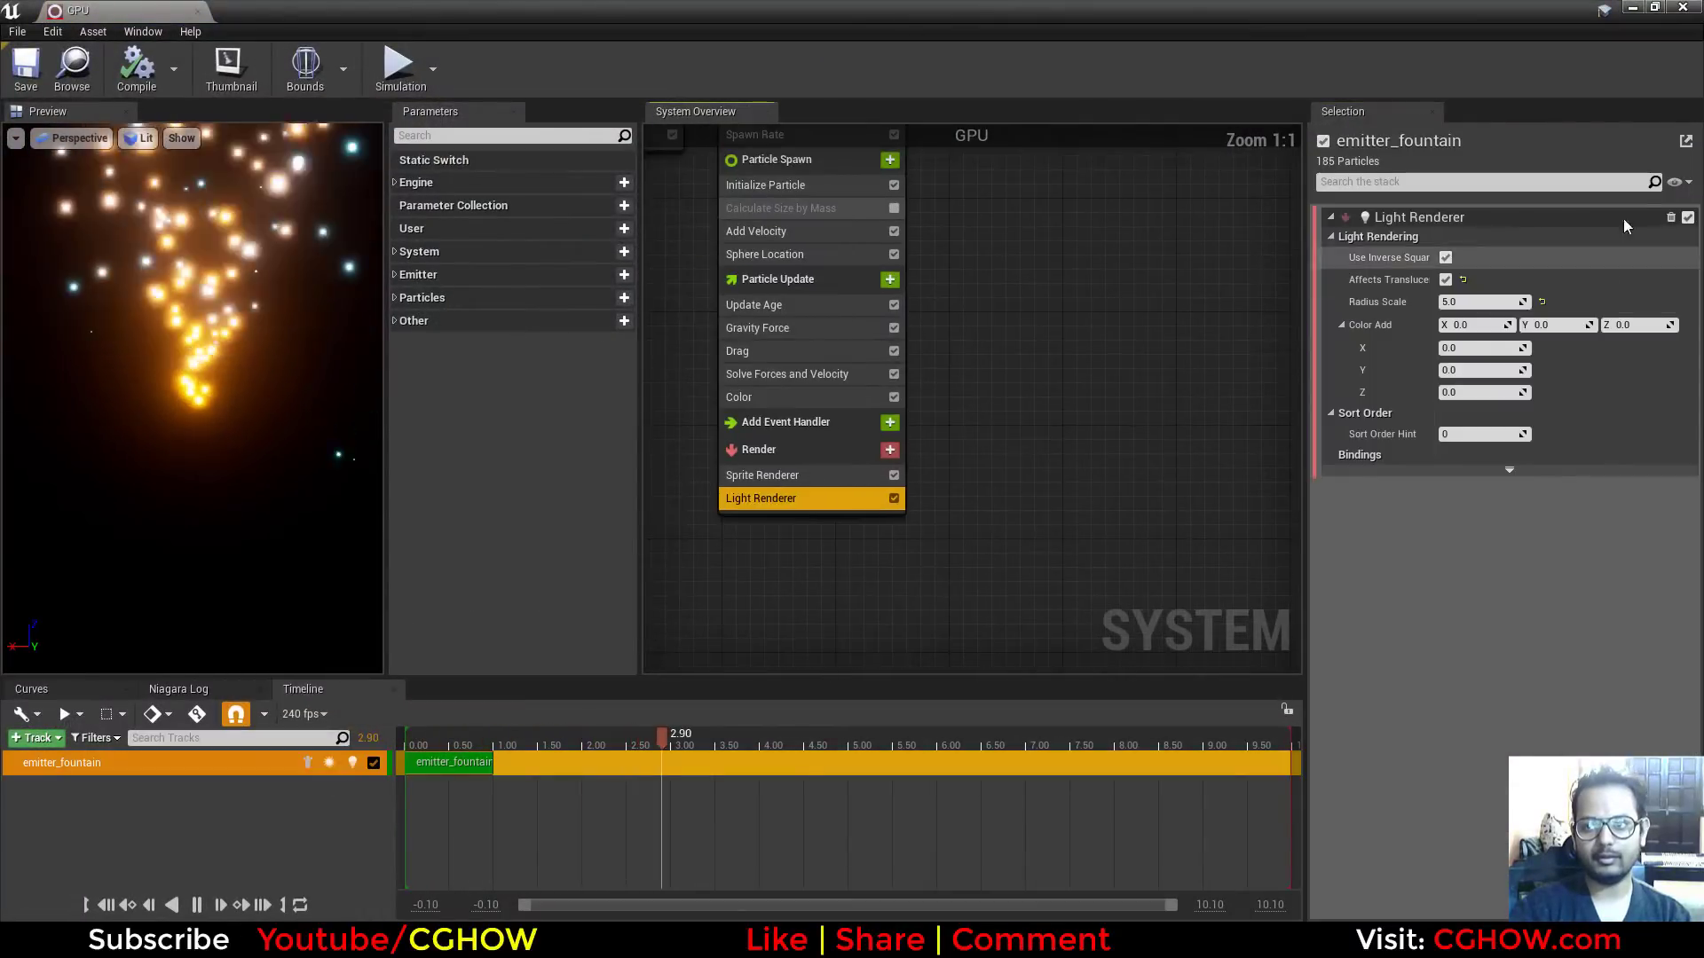
{"action": "left_click", "coordinate": [1664, 228]}
Step: Set the emitter's Sim Target to GPUCompute Sim in its Emitter Settings
{"action": "right_click_drag", "start_coordinate": [1040, 327], "coordinate": [1056, 533]}
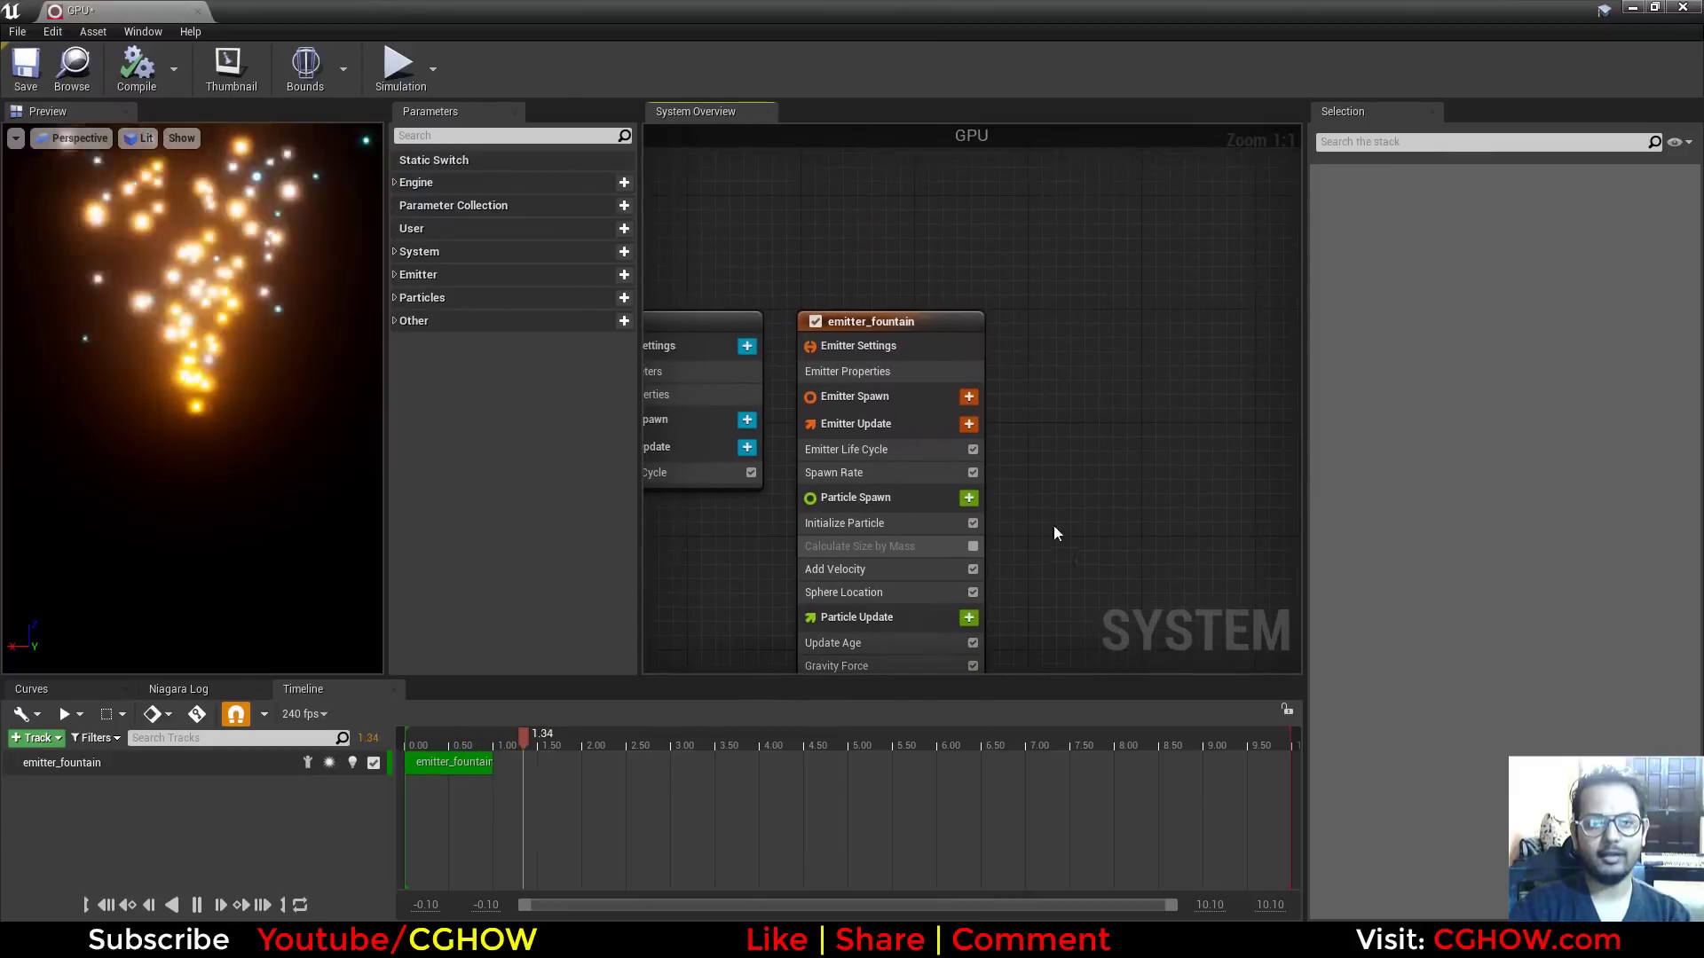
{"action": "left_click", "coordinate": [905, 348]}
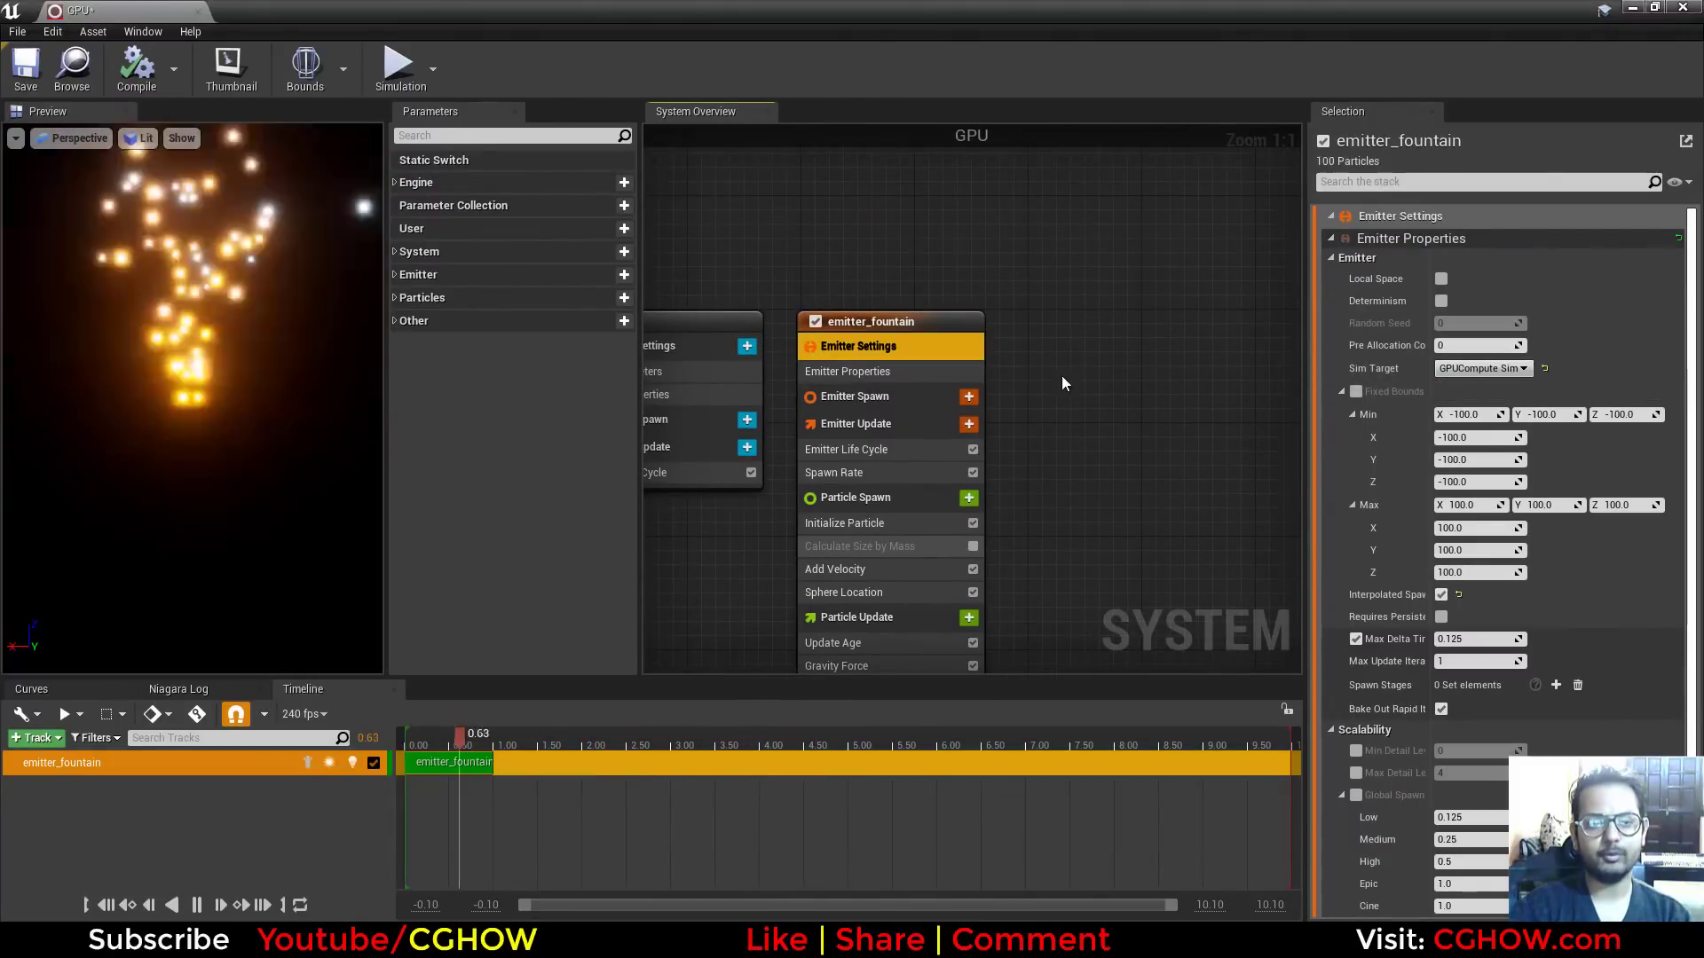
{"action": "right_click_drag", "start_coordinate": [1106, 417], "coordinate": [1126, 199]}
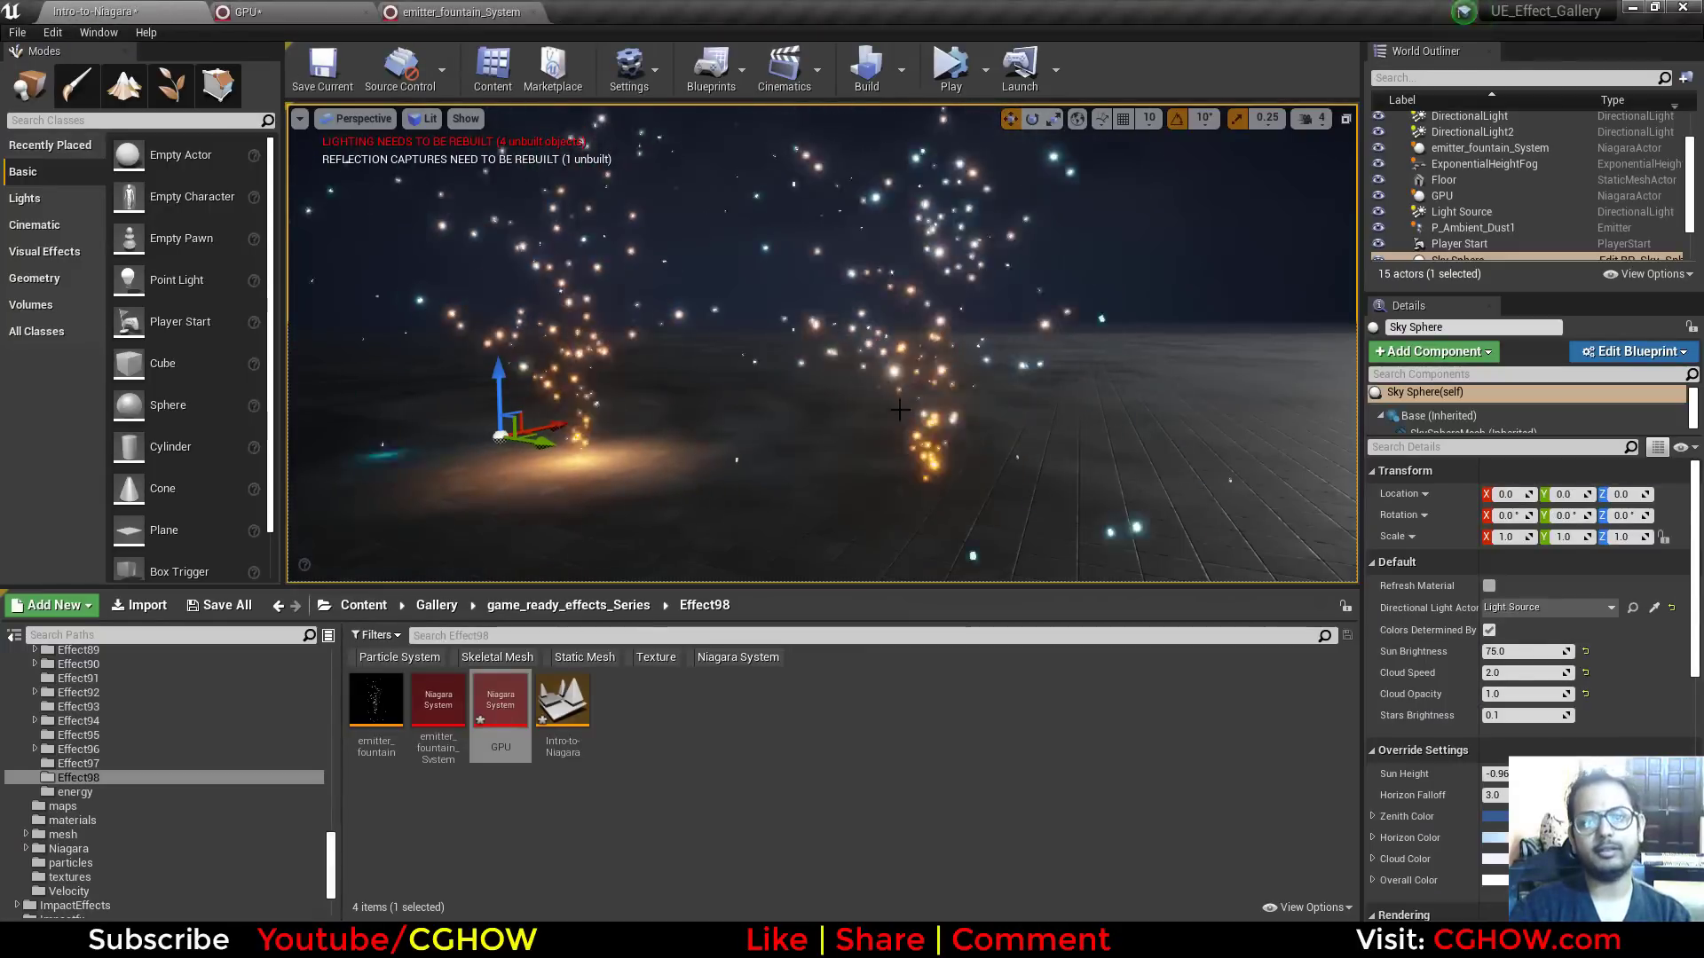
Step: Close the emitter_fountain_System editor, review the GPU system's module stack and return to the level to compare both fountains
{"action": "left_click", "coordinate": [422, 9]}
{"action": "left_click", "coordinate": [300, 11]}
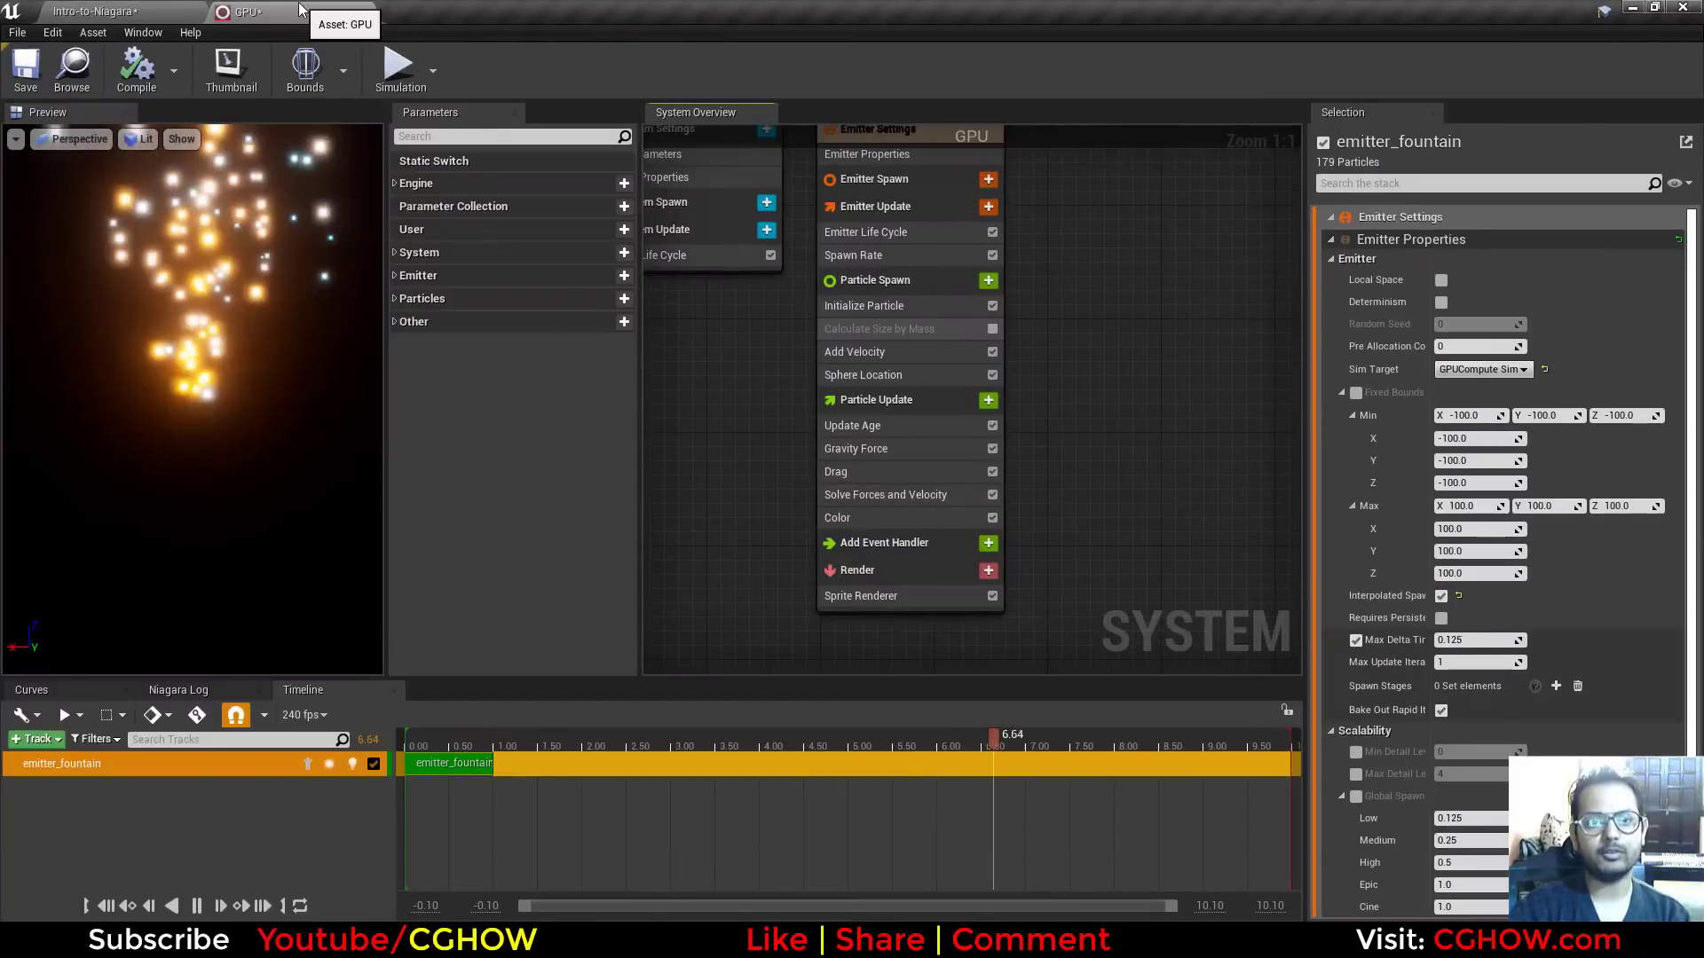
{"action": "right_click_drag", "start_coordinate": [1082, 391], "coordinate": [1083, 347]}
{"action": "right_click_drag", "start_coordinate": [777, 356], "coordinate": [810, 429]}
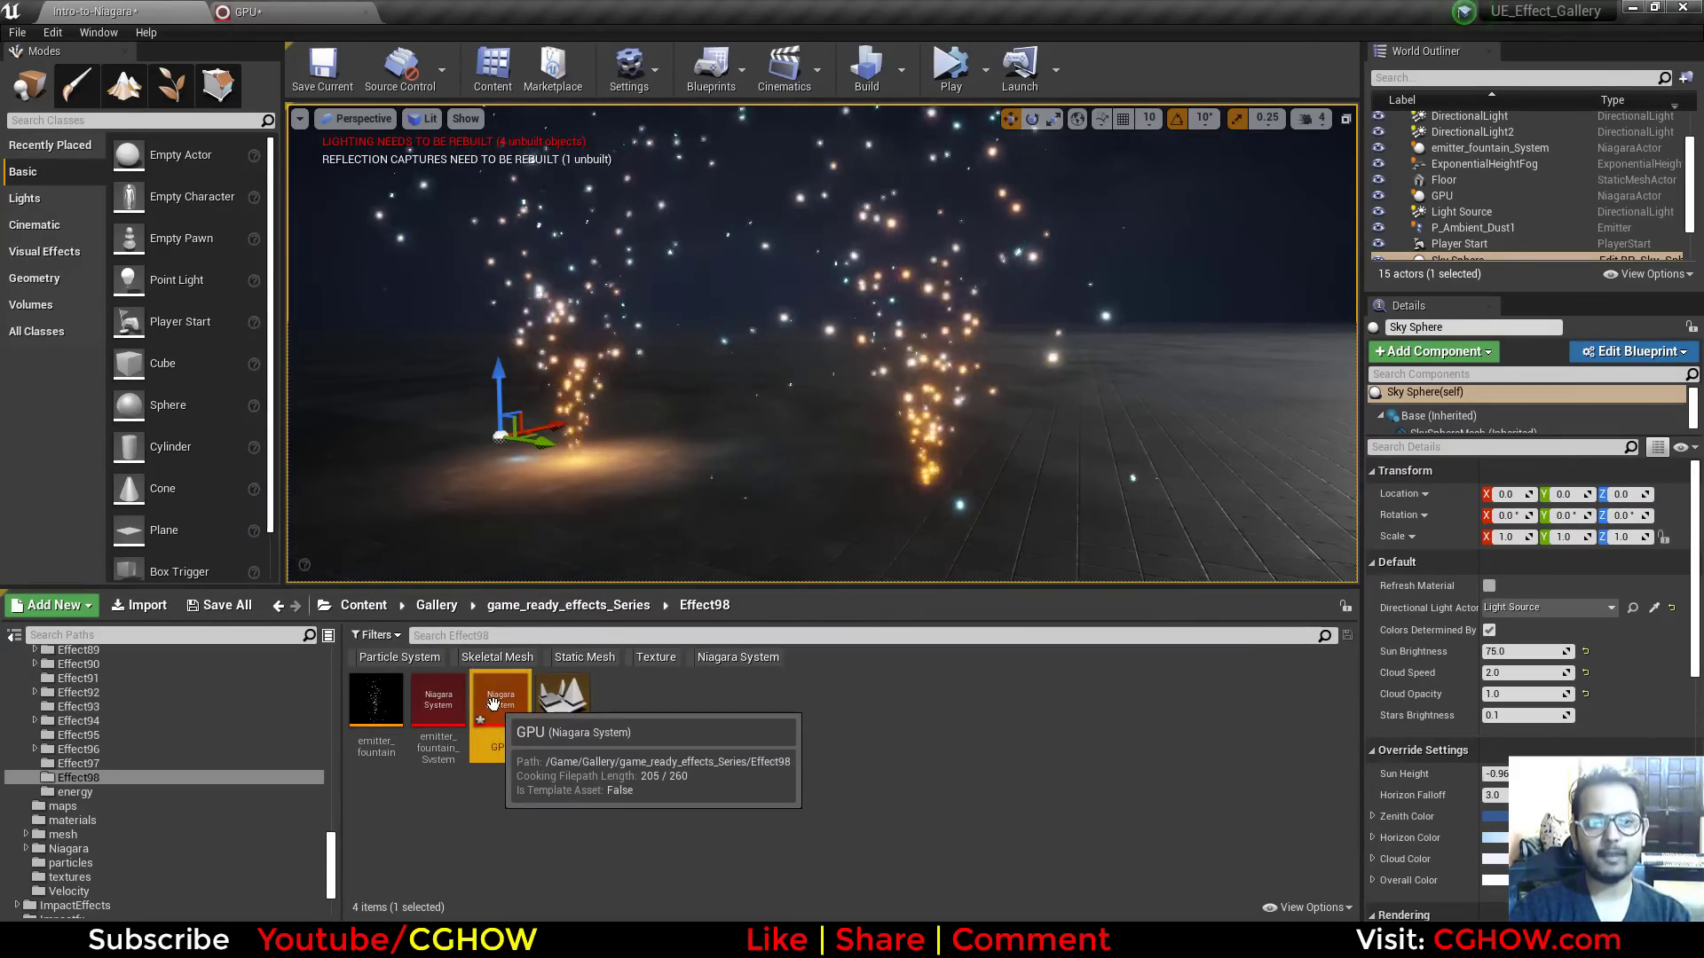
Step: Set the GPU system's Sim Target to CPUSim and save all modified content from the level
{"action": "double_click", "coordinate": [501, 724]}
{"action": "left_click", "coordinate": [941, 349]}
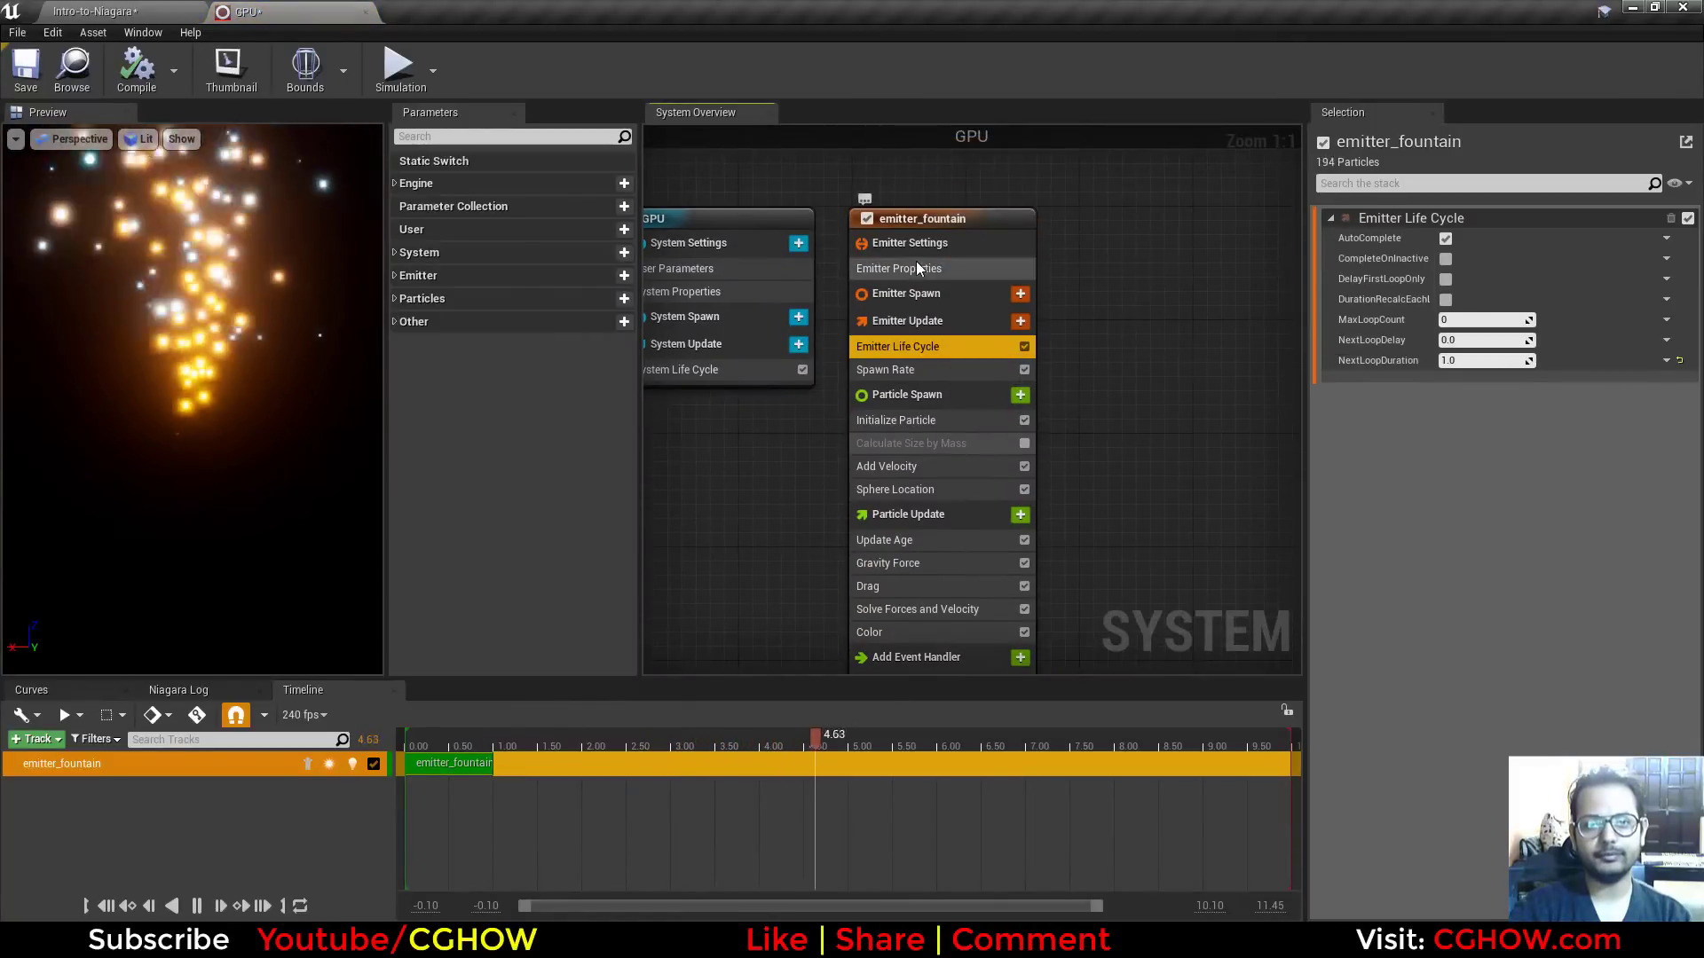
{"action": "left_click", "coordinate": [914, 243]}
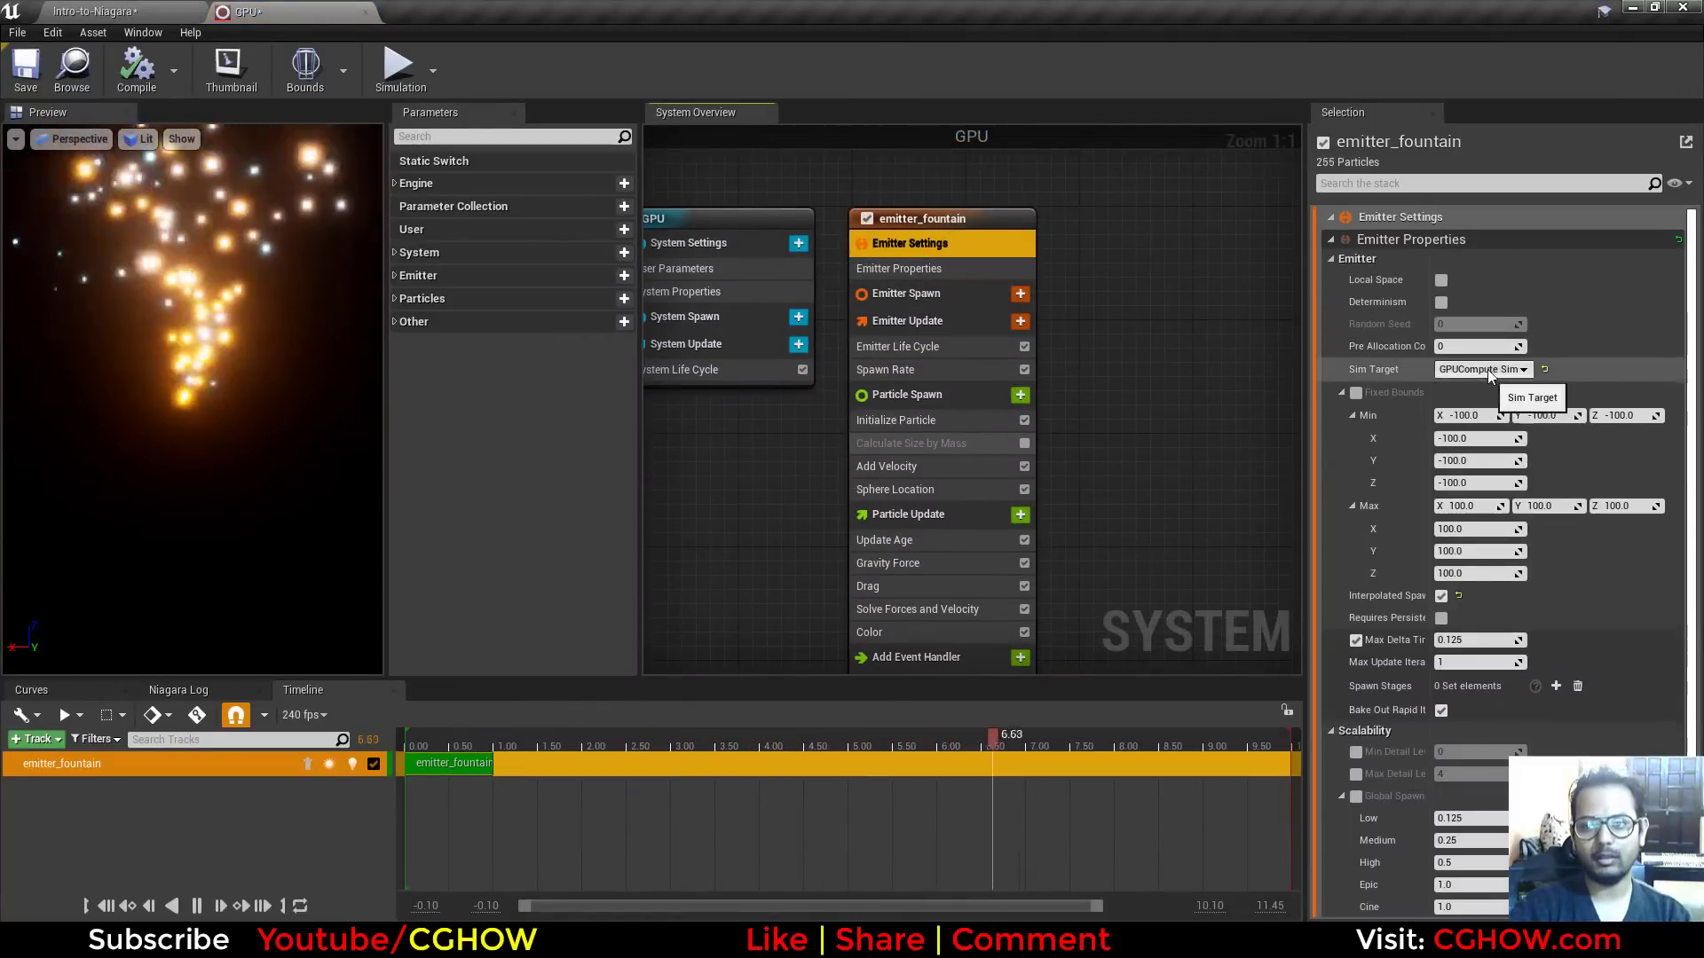
{"action": "left_click", "coordinate": [1450, 386]}
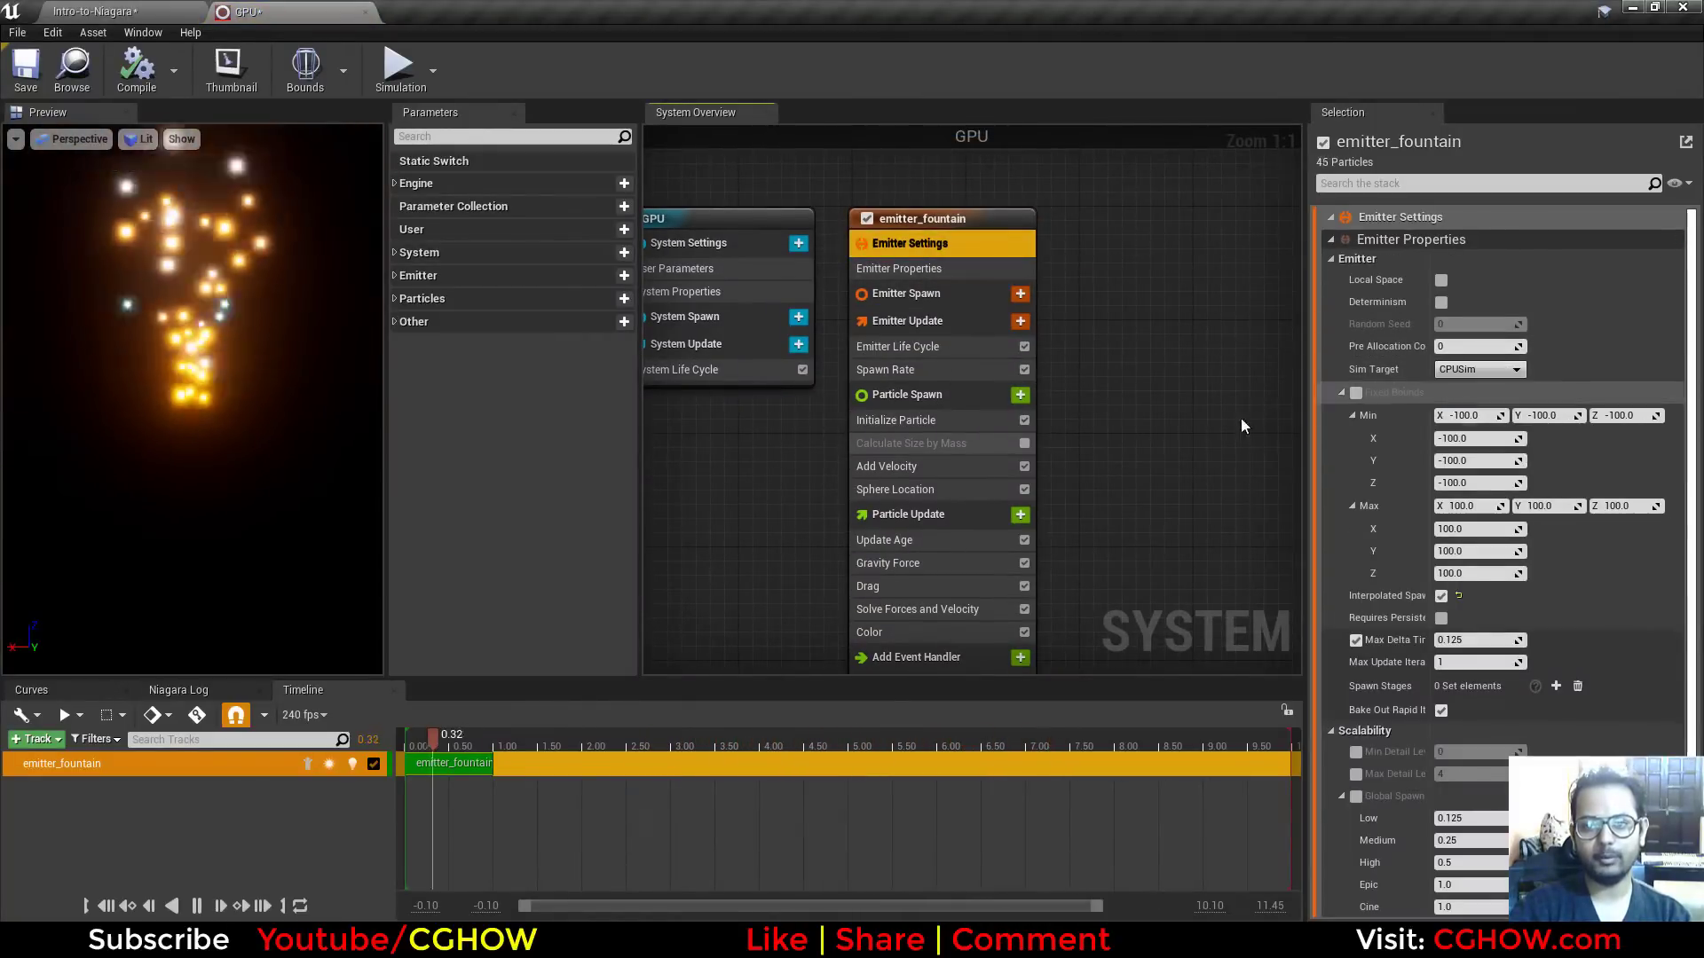
{"action": "left_click", "coordinate": [899, 369]}
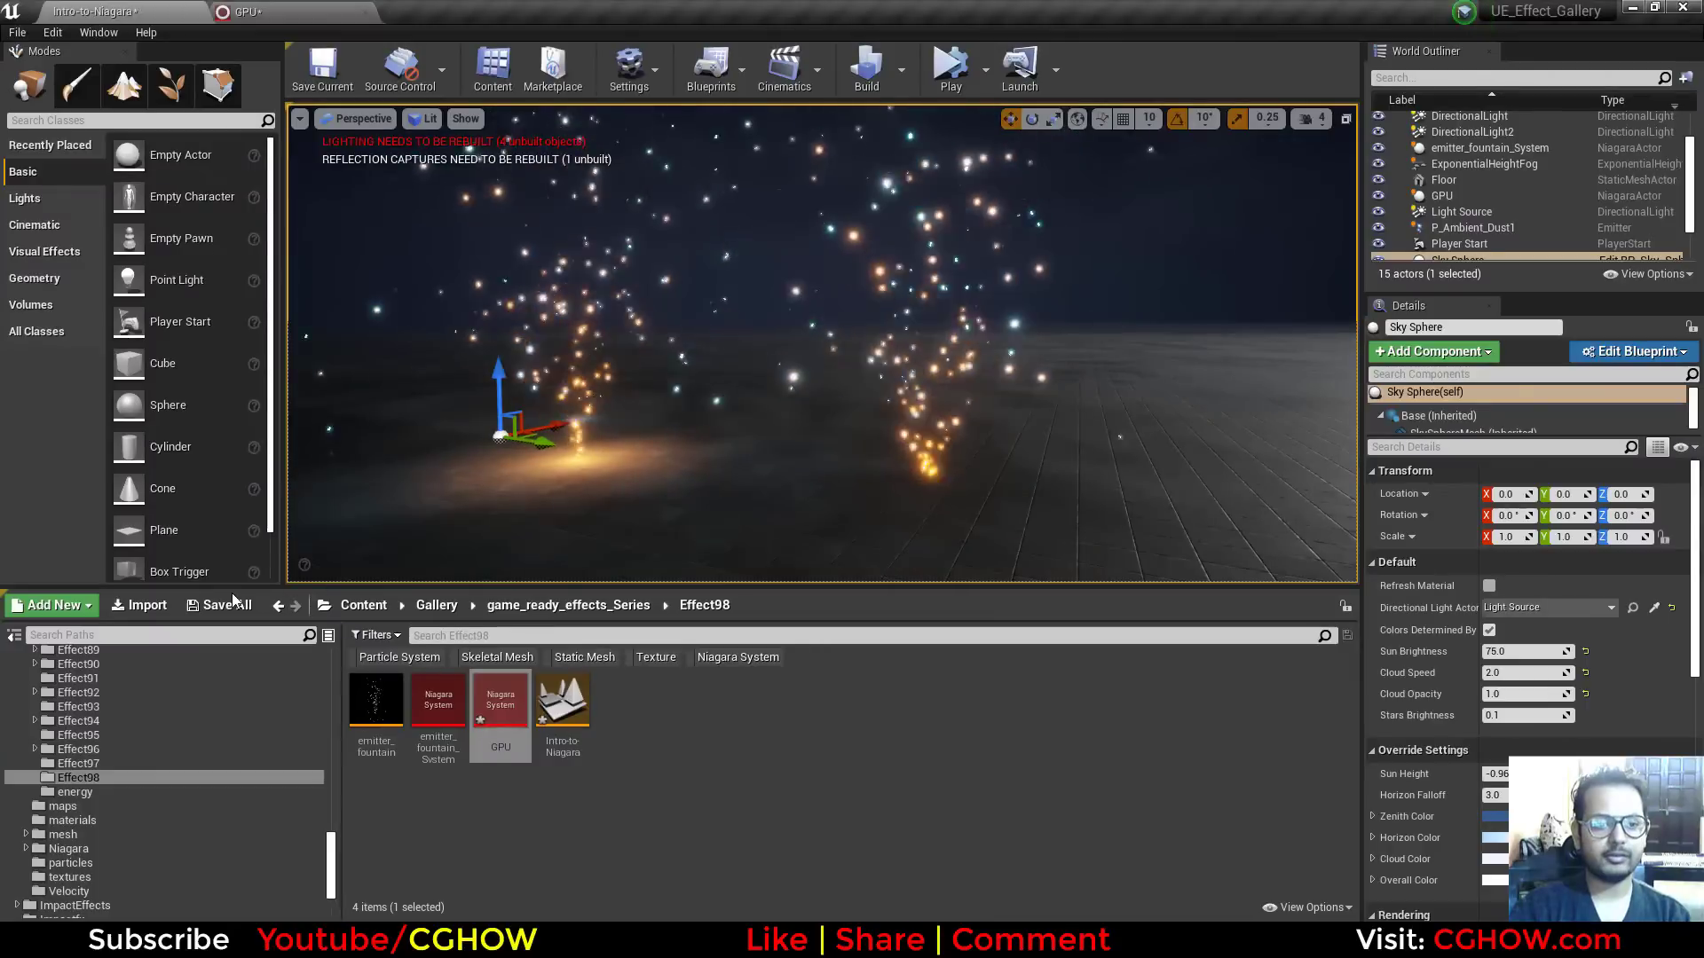
{"action": "left_click", "coordinate": [228, 605]}
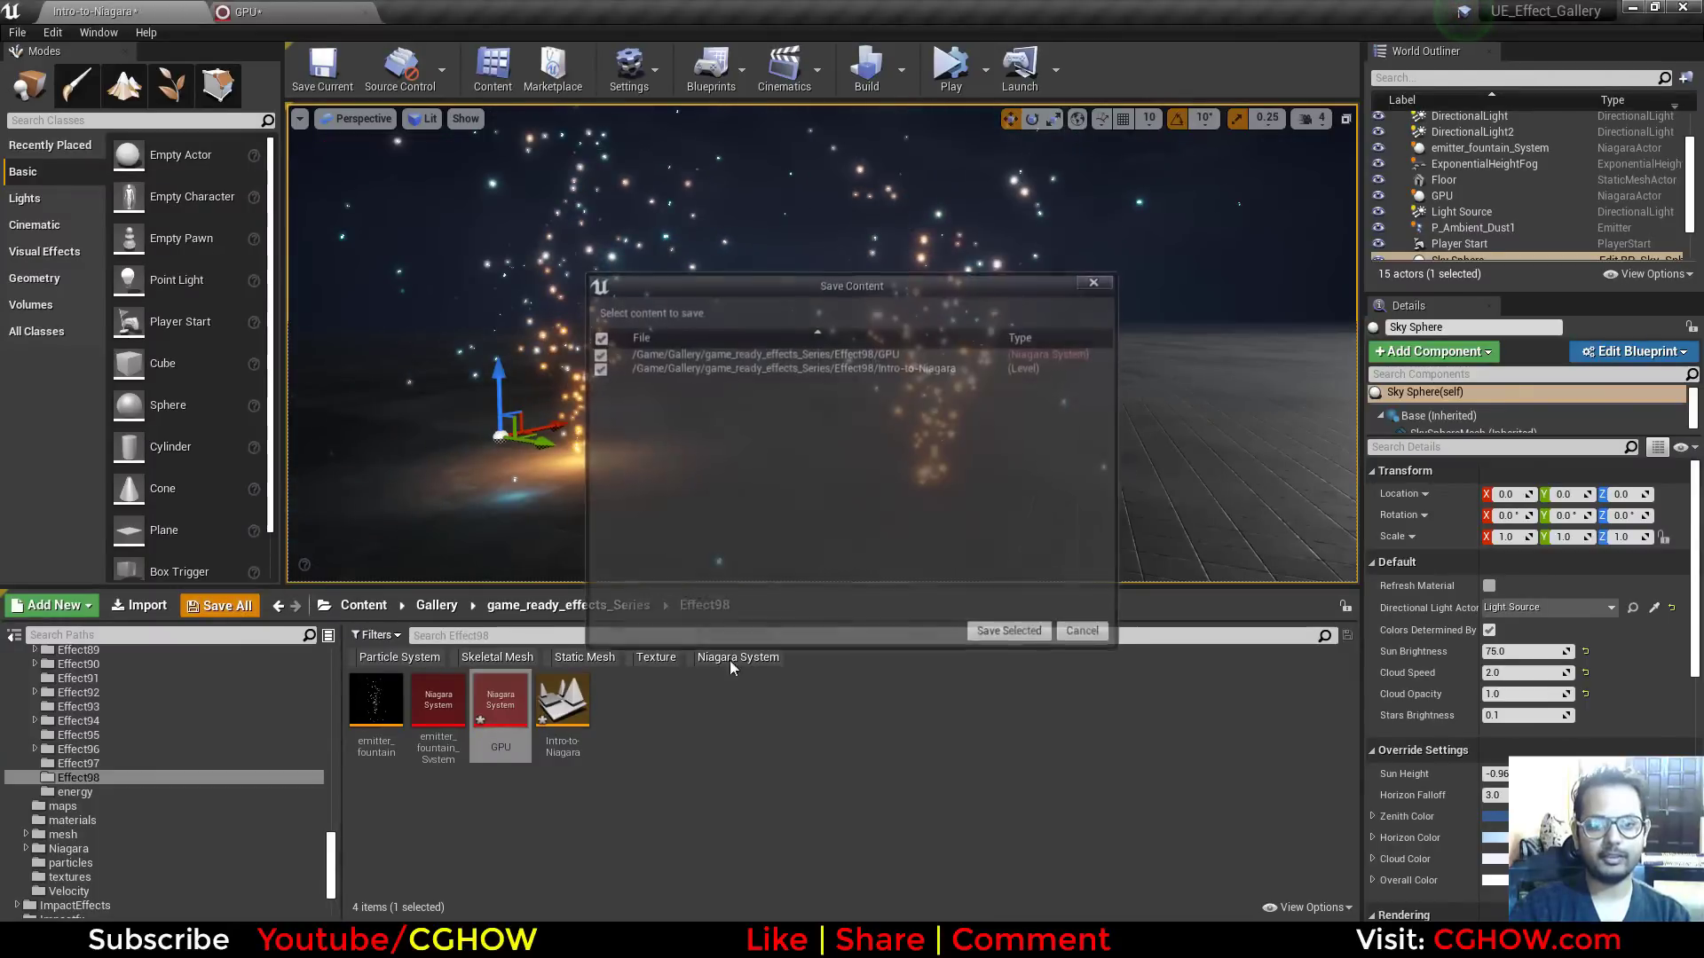
{"action": "left_click", "coordinate": [1009, 634]}
Step: Open the computer's properties in File Explorer, examine the processor and memory specifications, and close both windows
{"action": "key", "text": "super"}
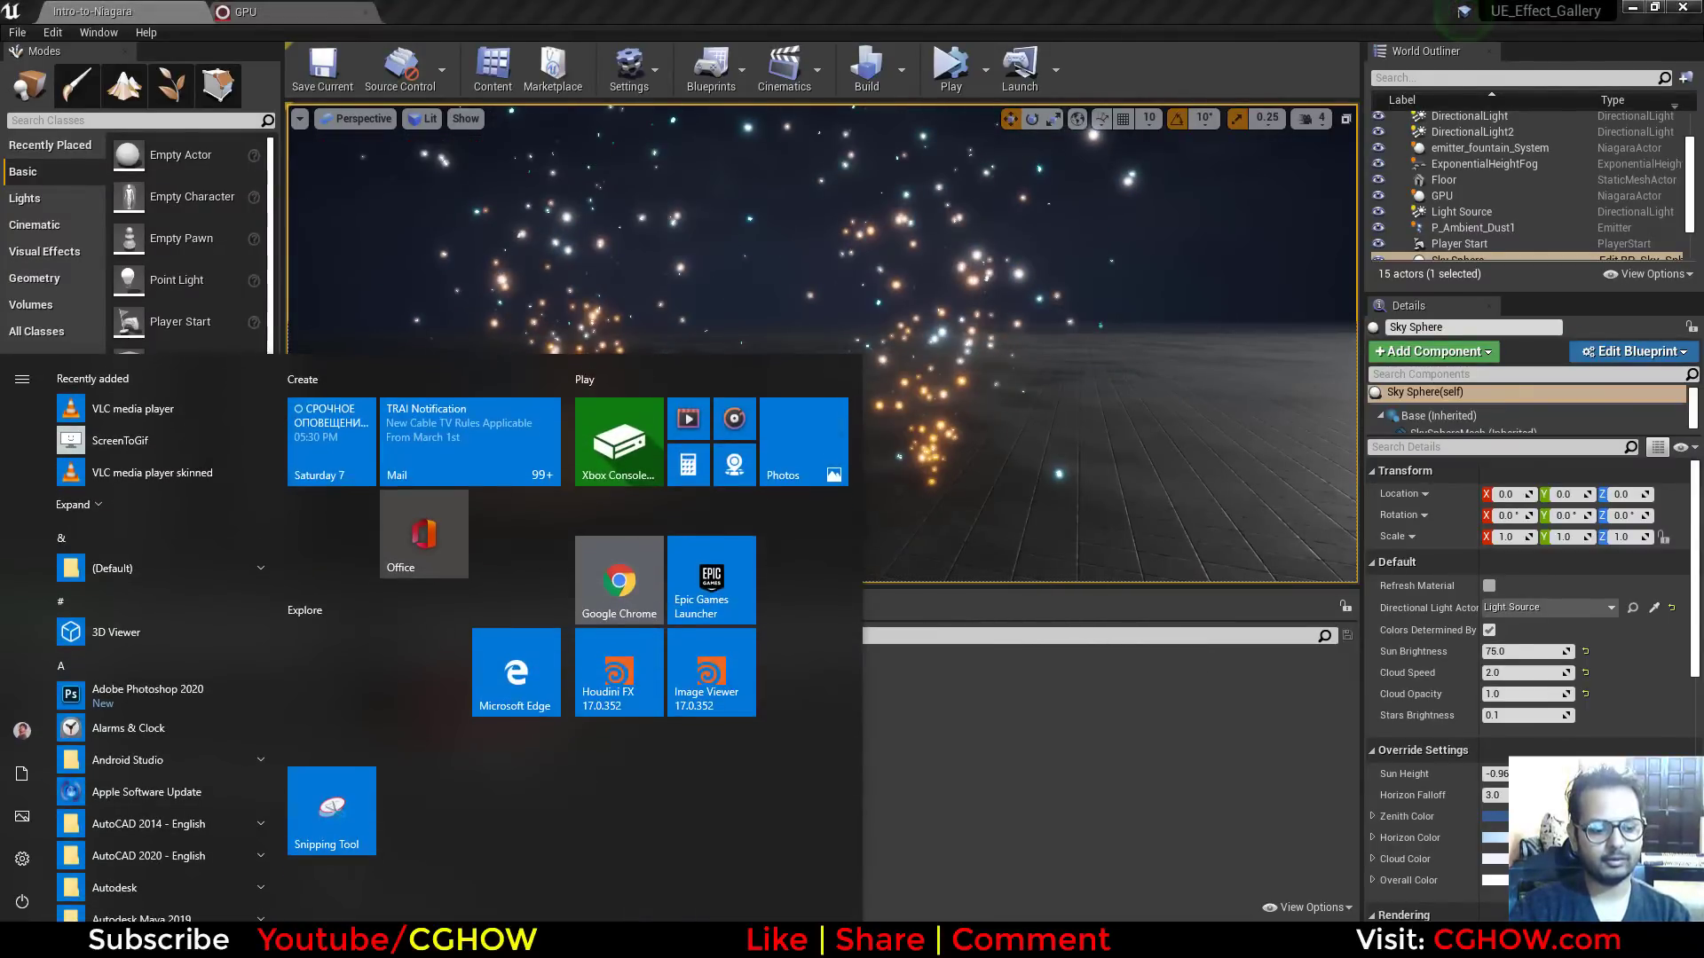
{"action": "key", "text": "super+e"}
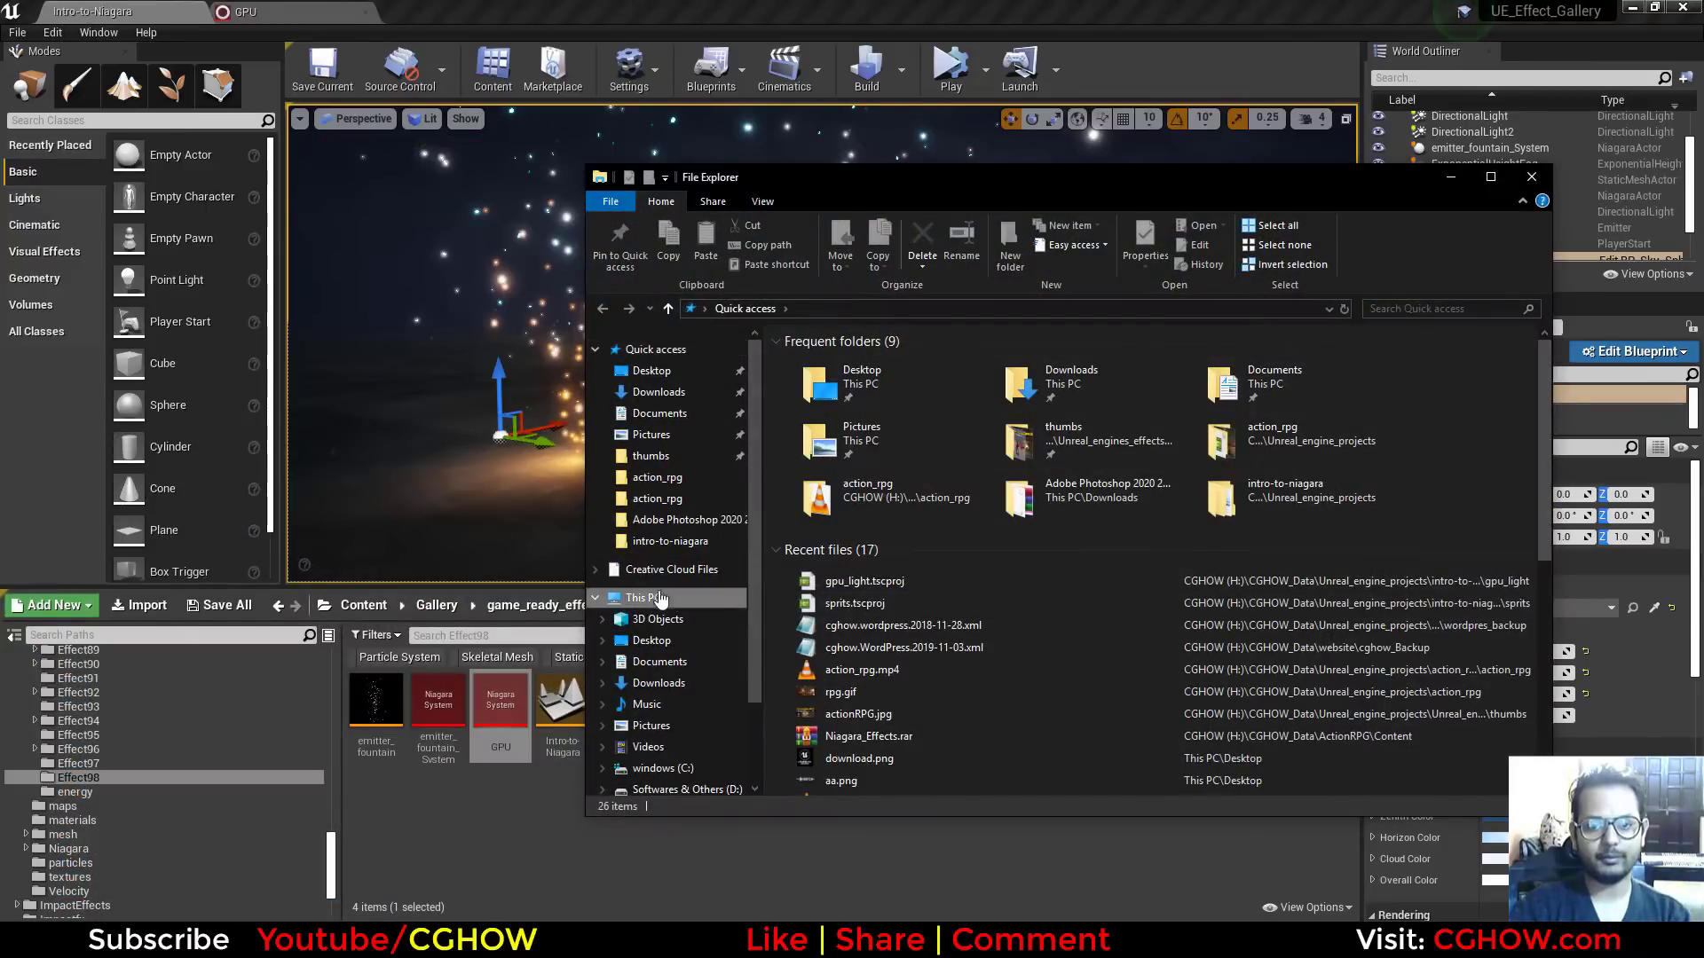
{"action": "left_click", "coordinate": [660, 599]}
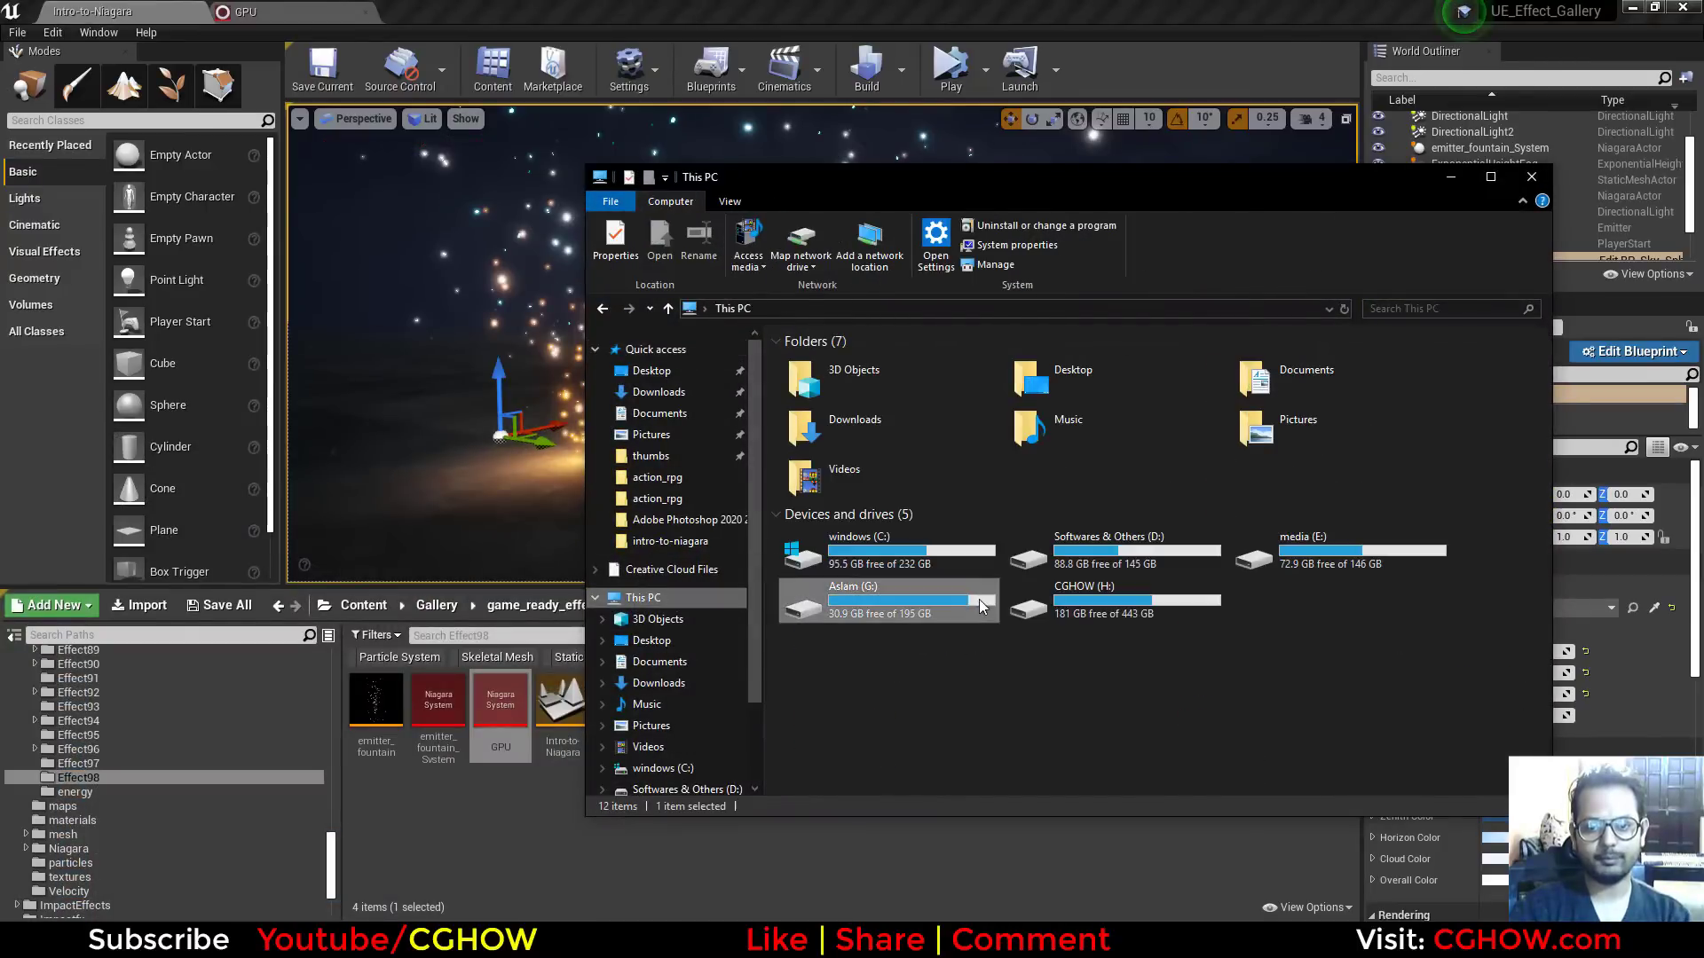
{"action": "right_click", "coordinate": [956, 722]}
{"action": "left_click", "coordinate": [1062, 710]}
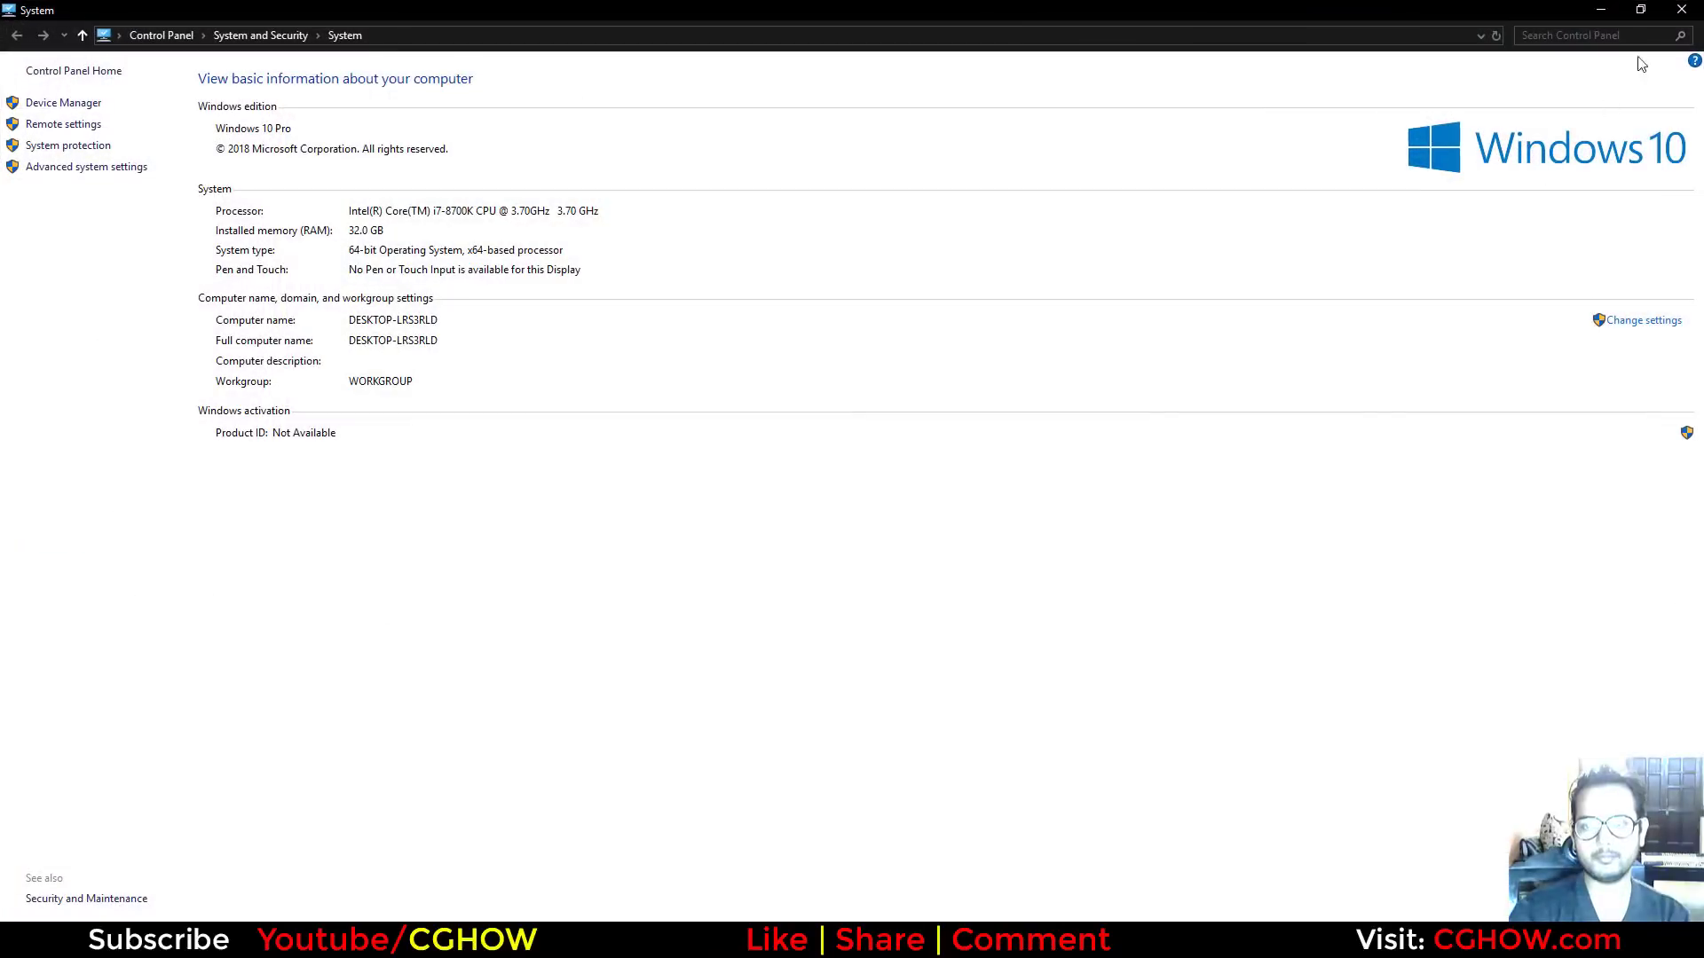
{"action": "left_click_drag", "start_coordinate": [980, 8], "coordinate": [750, 288]}
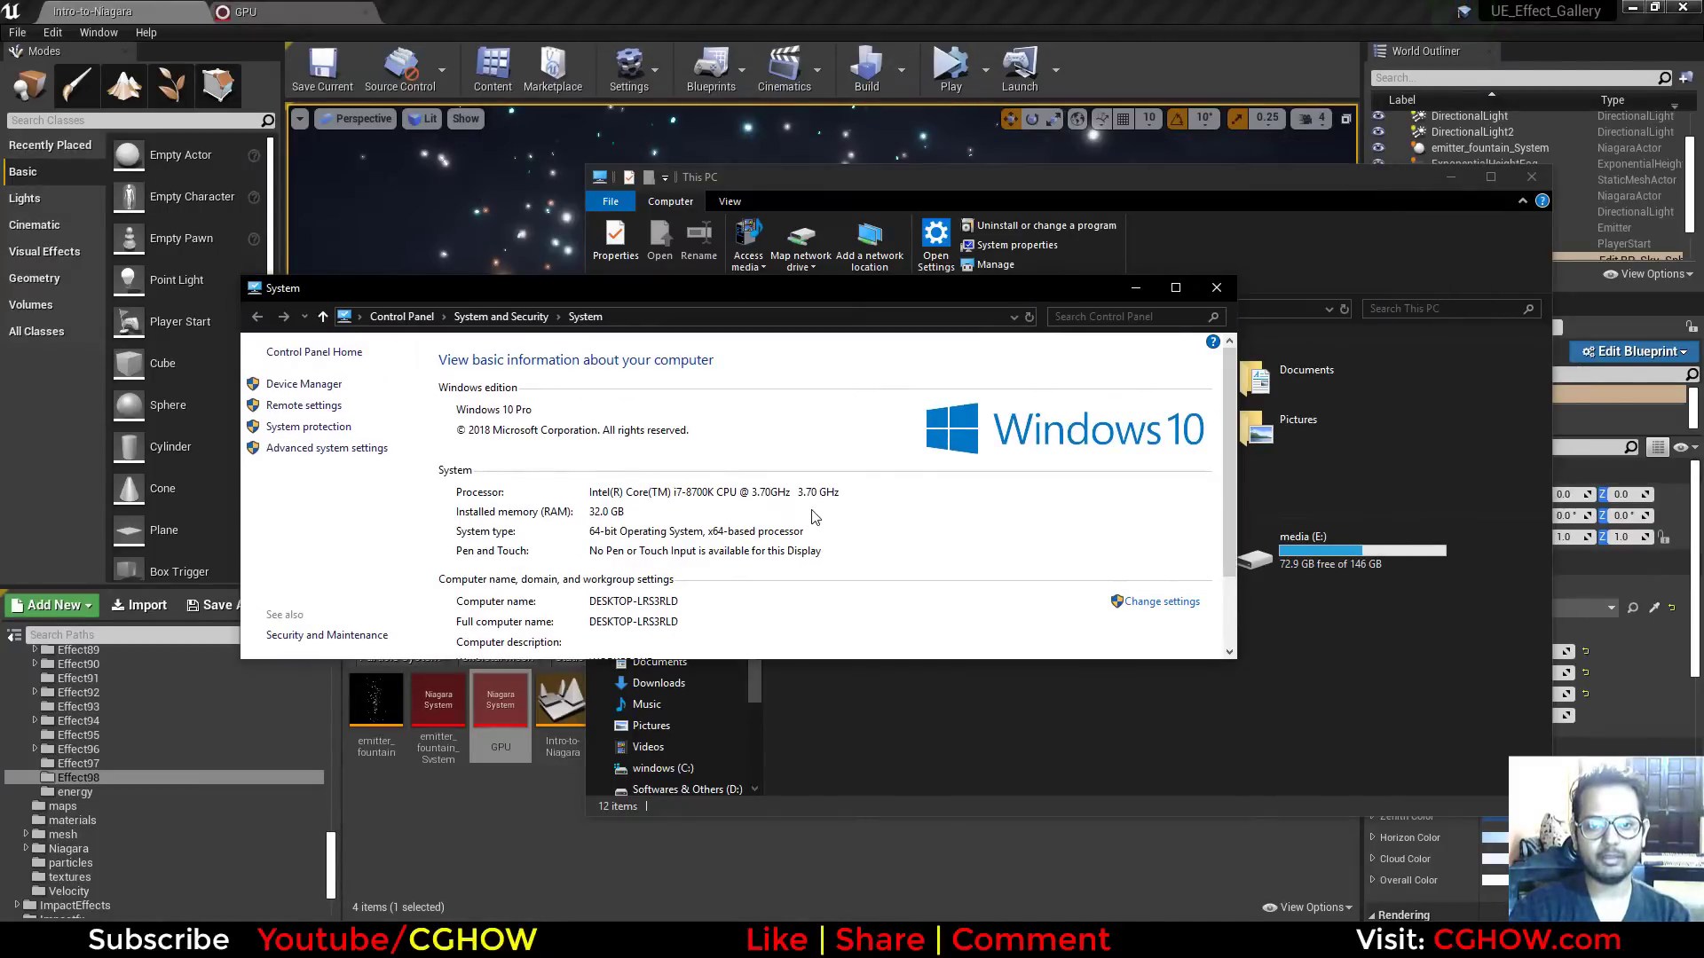
{"action": "scroll", "coordinate": [834, 488], "scroll_direction": "down", "scroll_amount": 2}
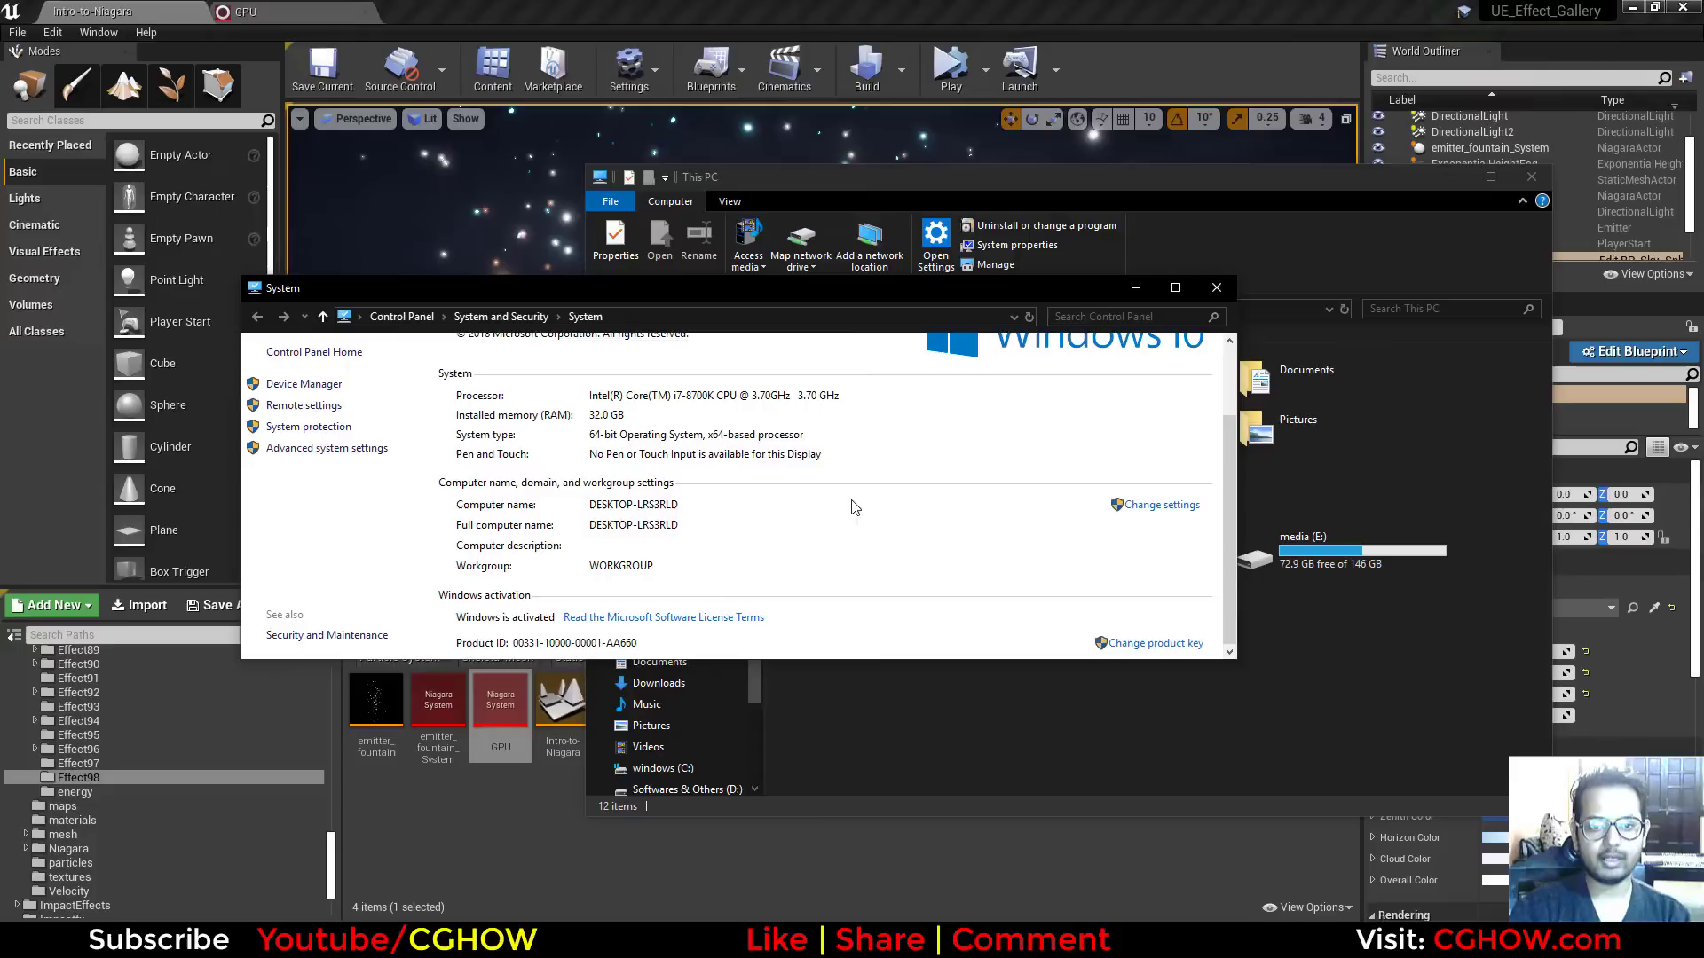
{"action": "left_click", "coordinate": [1214, 288]}
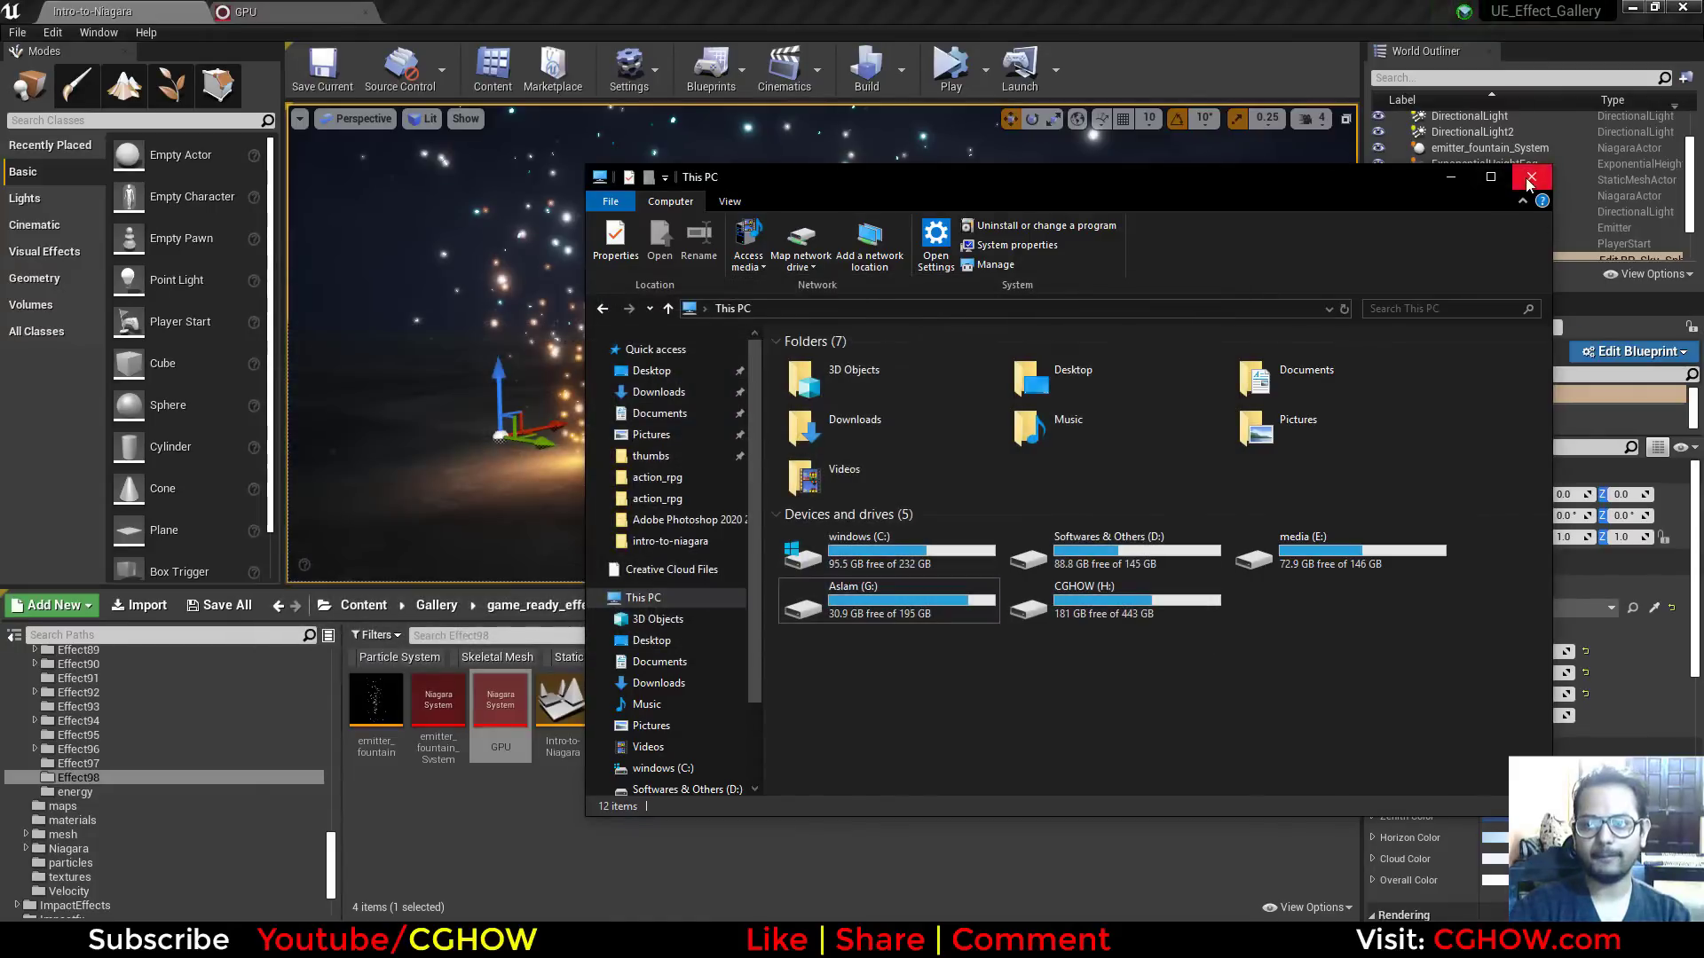
{"action": "left_click", "coordinate": [1530, 180]}
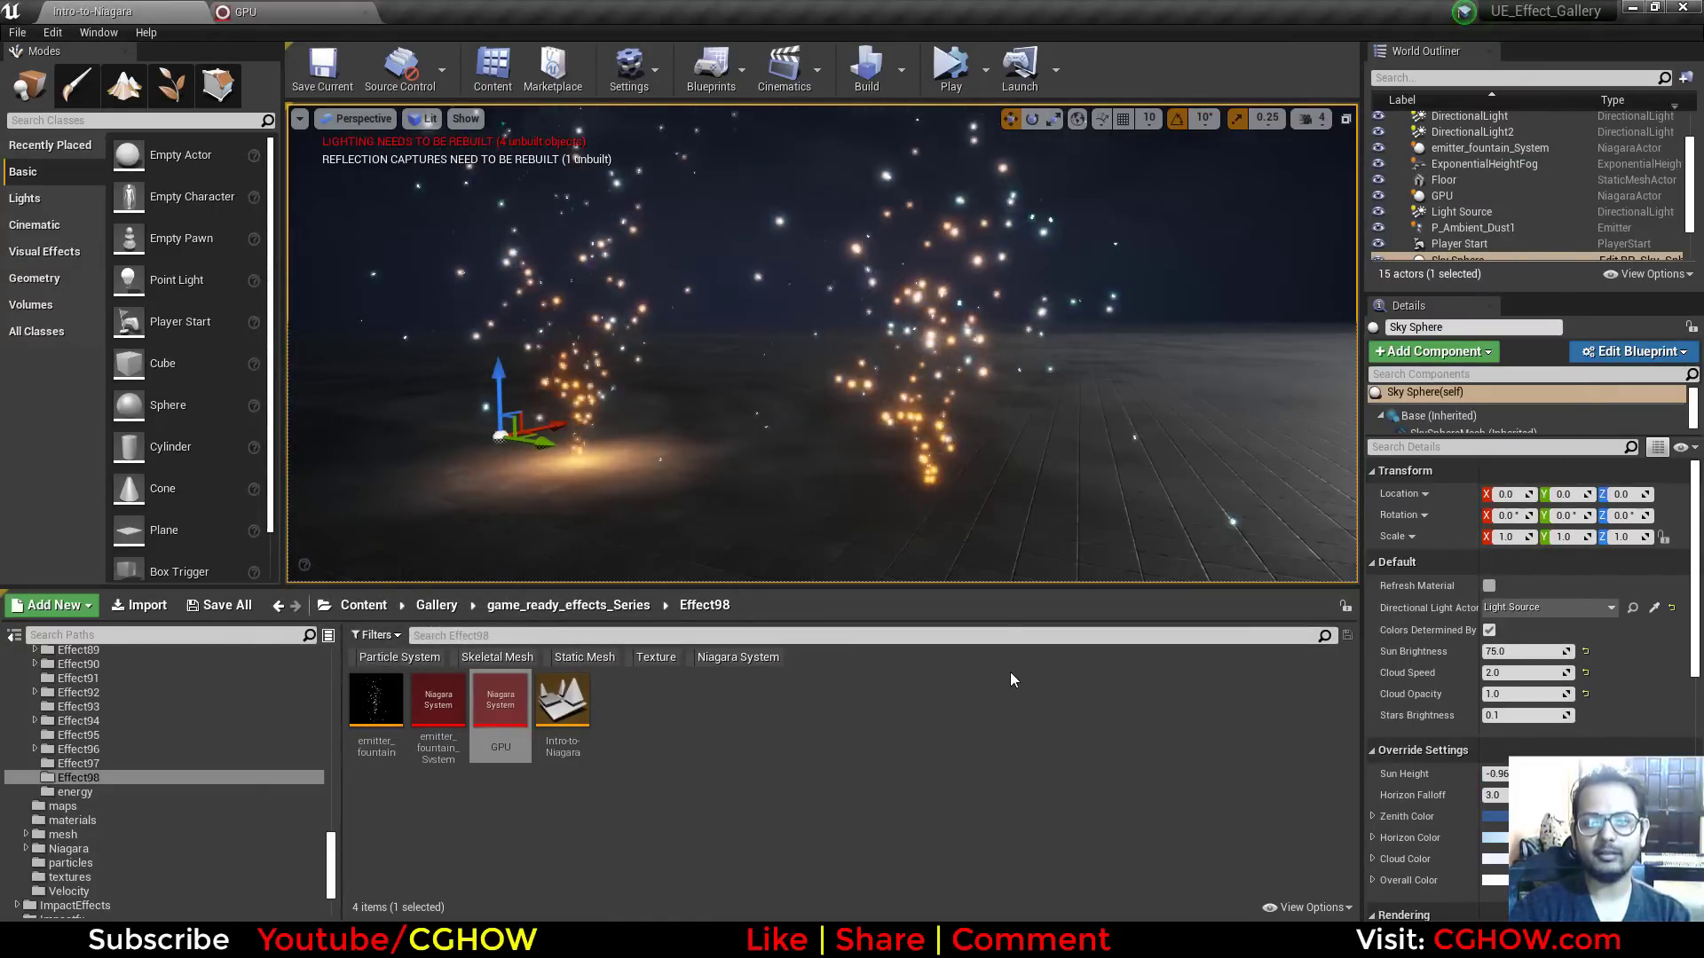
Step: Raise the GPU system's Spawn Rate to about 36762 and check its fountain in the level
{"action": "right_click_drag", "start_coordinate": [1054, 479], "coordinate": [1054, 484]}
{"action": "key", "text": "s"}
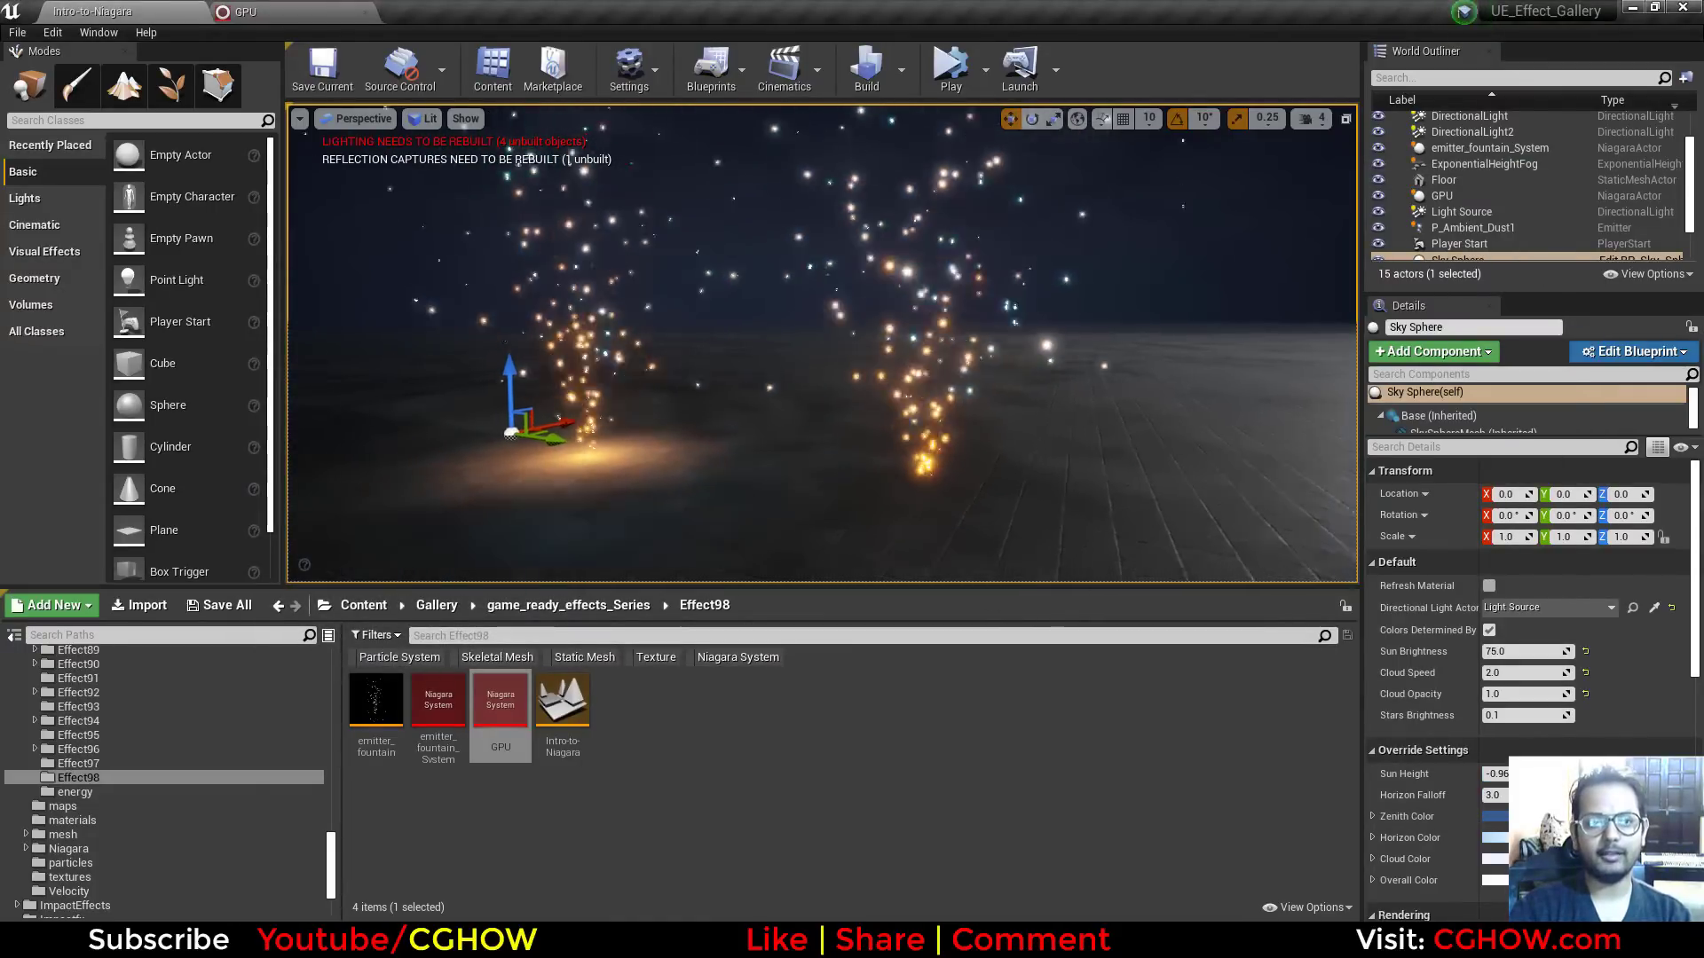
{"action": "left_click", "coordinate": [312, 11]}
{"action": "left_click_drag", "start_coordinate": [1477, 239], "coordinate": [1520, 238]}
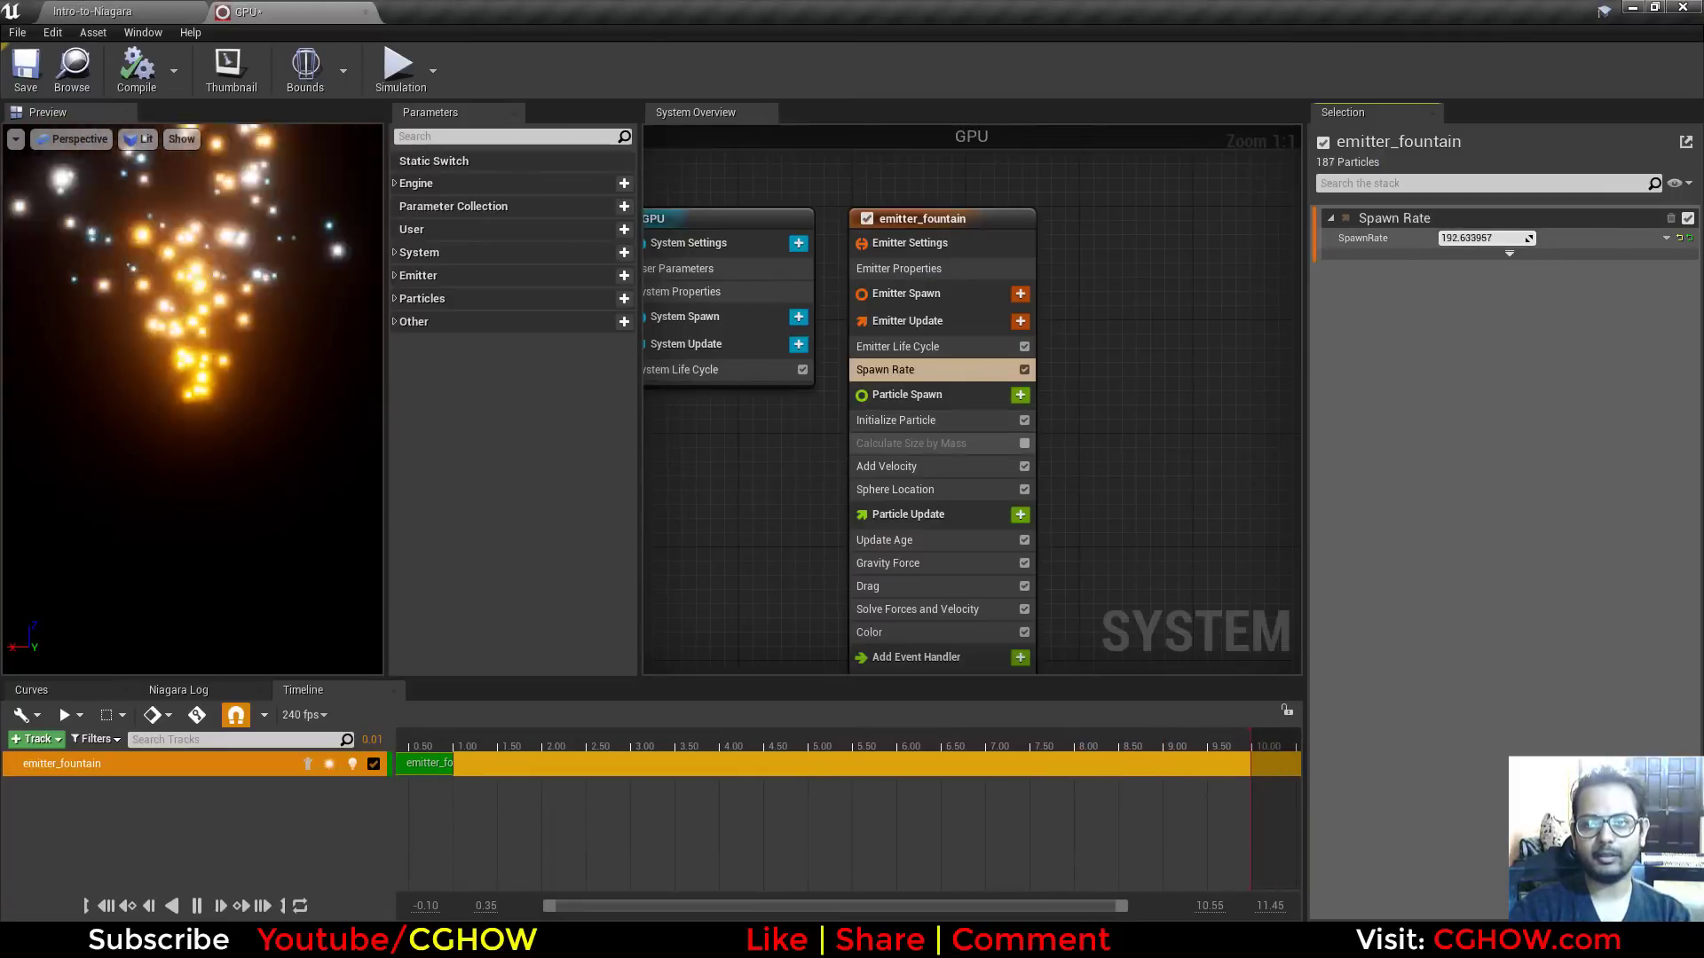
{"action": "left_click", "coordinate": [100, 9]}
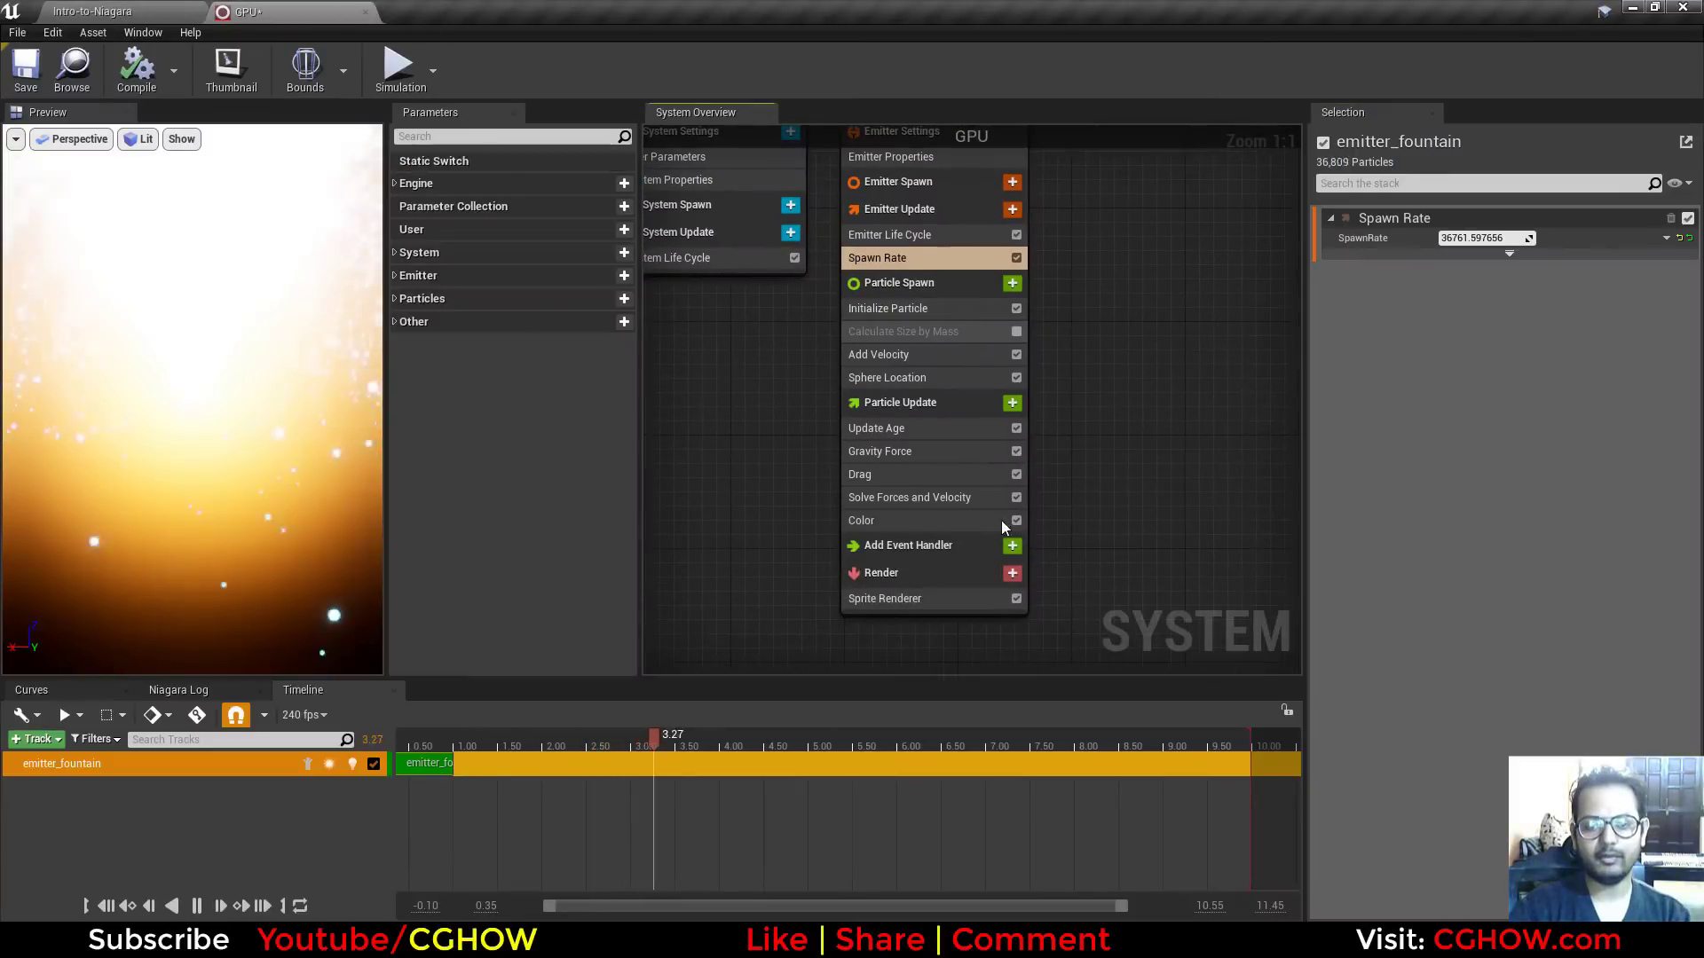
Step: Tone down the first and last color keys of the Color module's curve and check the fountain in the level
{"action": "left_click", "coordinate": [899, 520]}
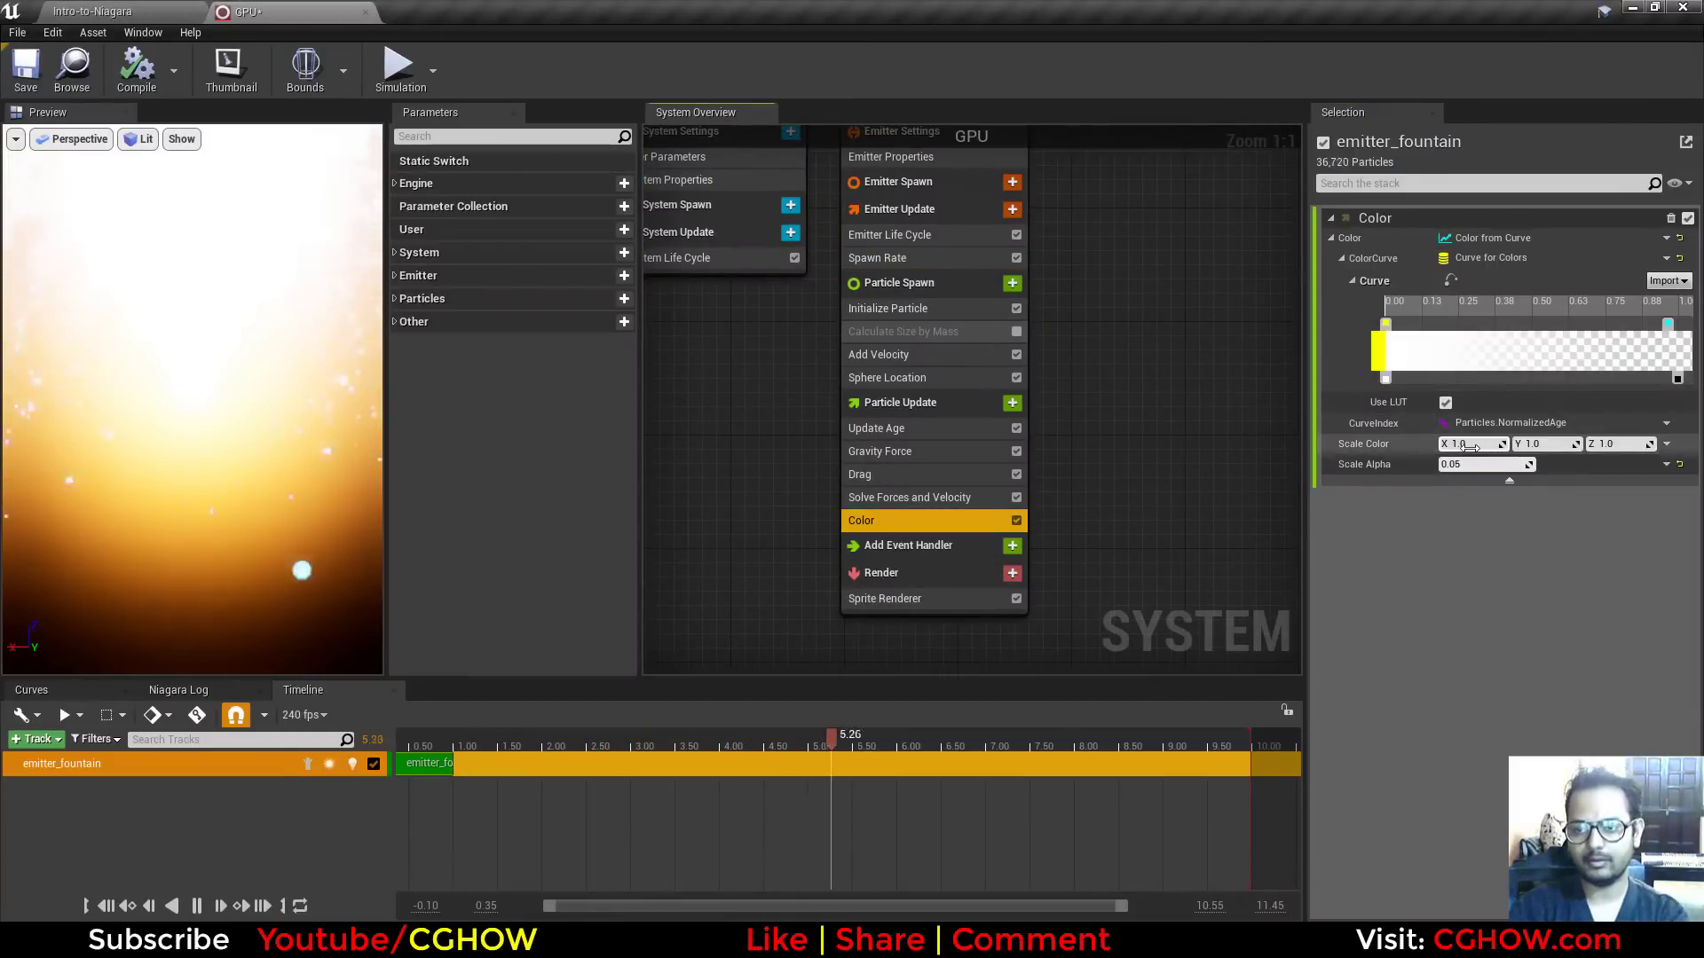
{"action": "double_click", "coordinate": [1385, 325]}
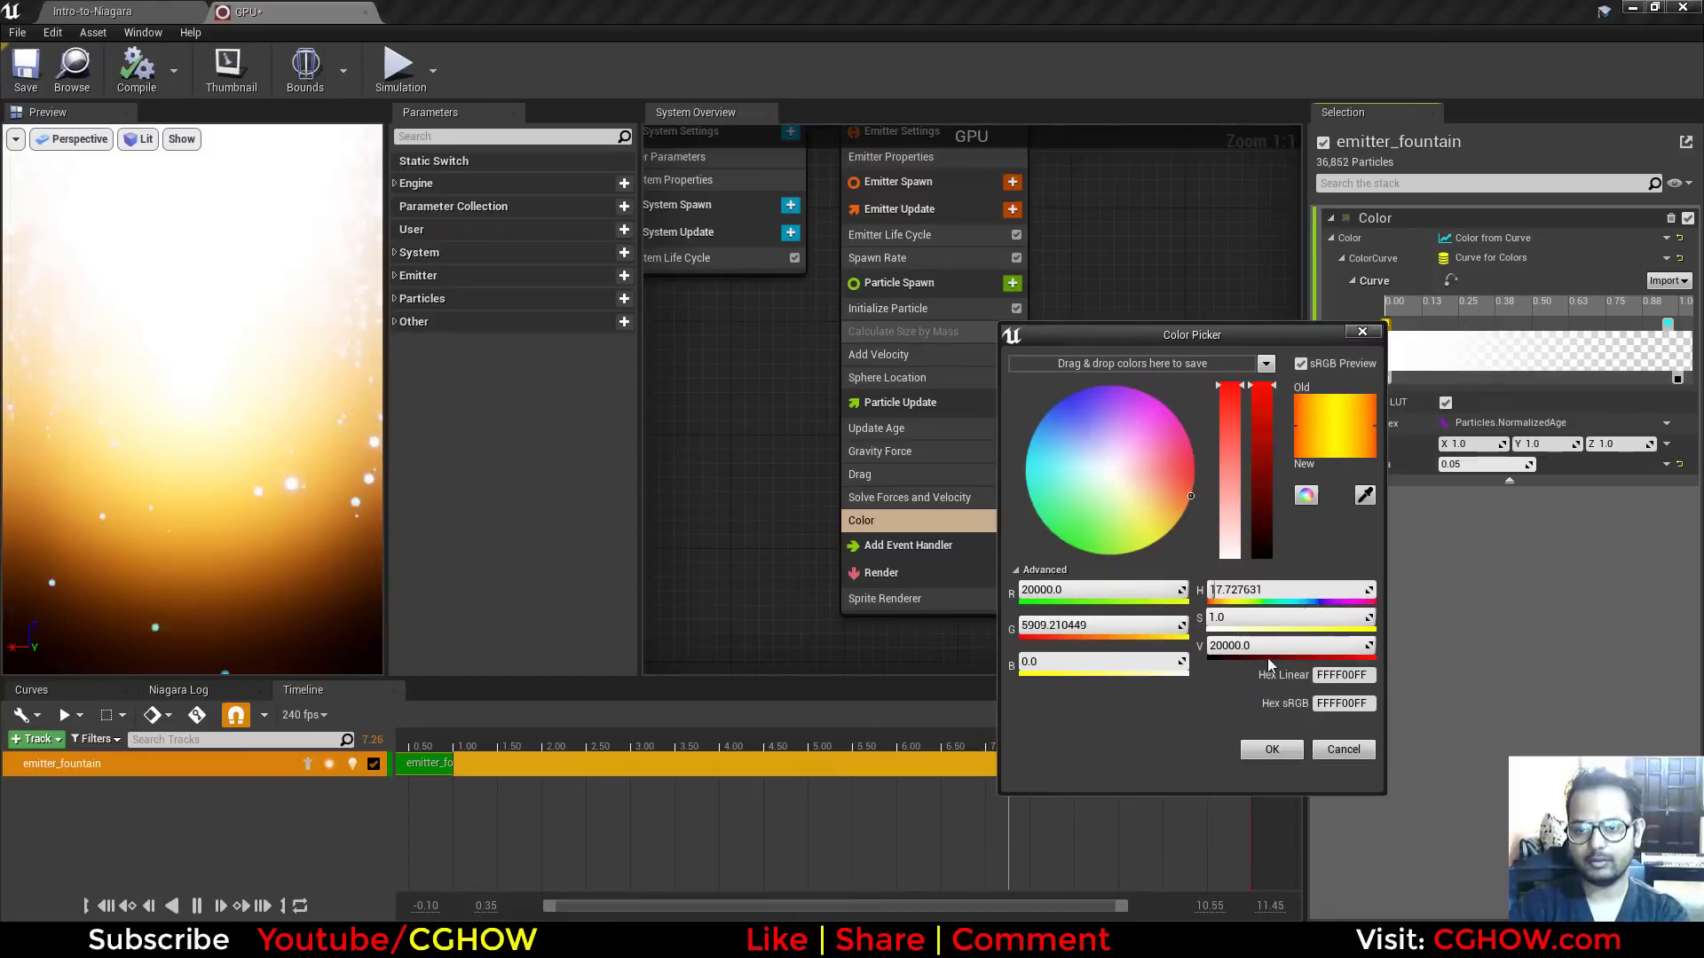
{"action": "left_click", "coordinate": [1271, 750]}
{"action": "double_click", "coordinate": [1669, 325]}
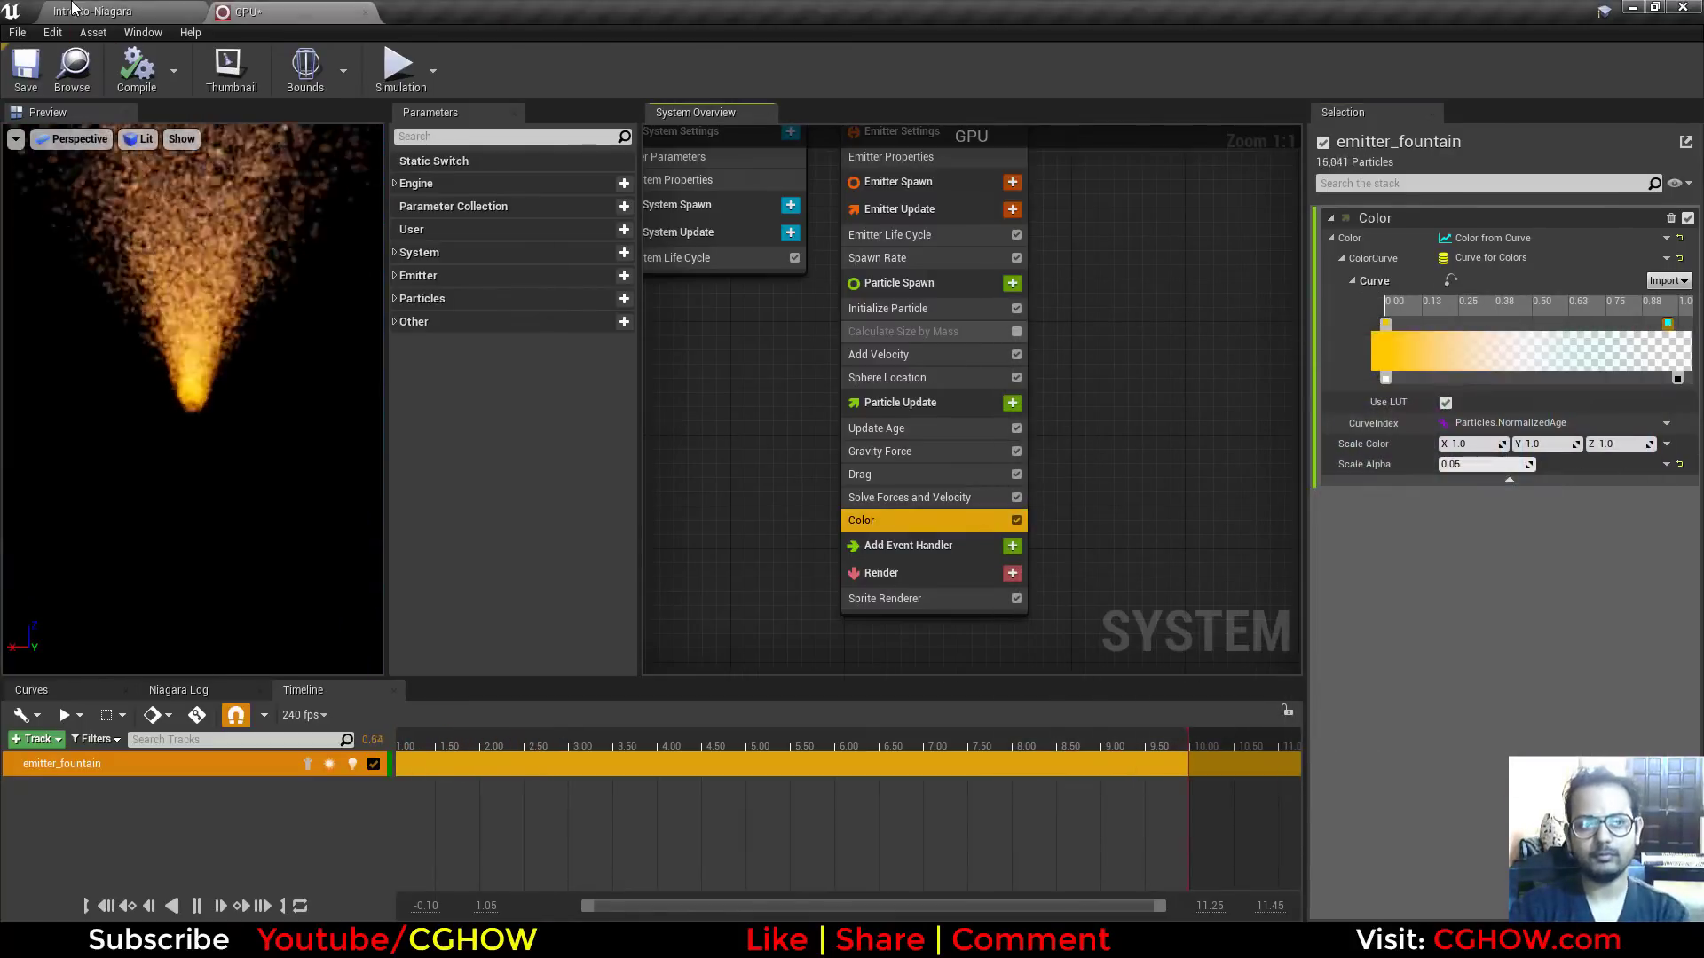
{"action": "left_click", "coordinate": [92, 11]}
{"action": "left_click", "coordinate": [244, 11]}
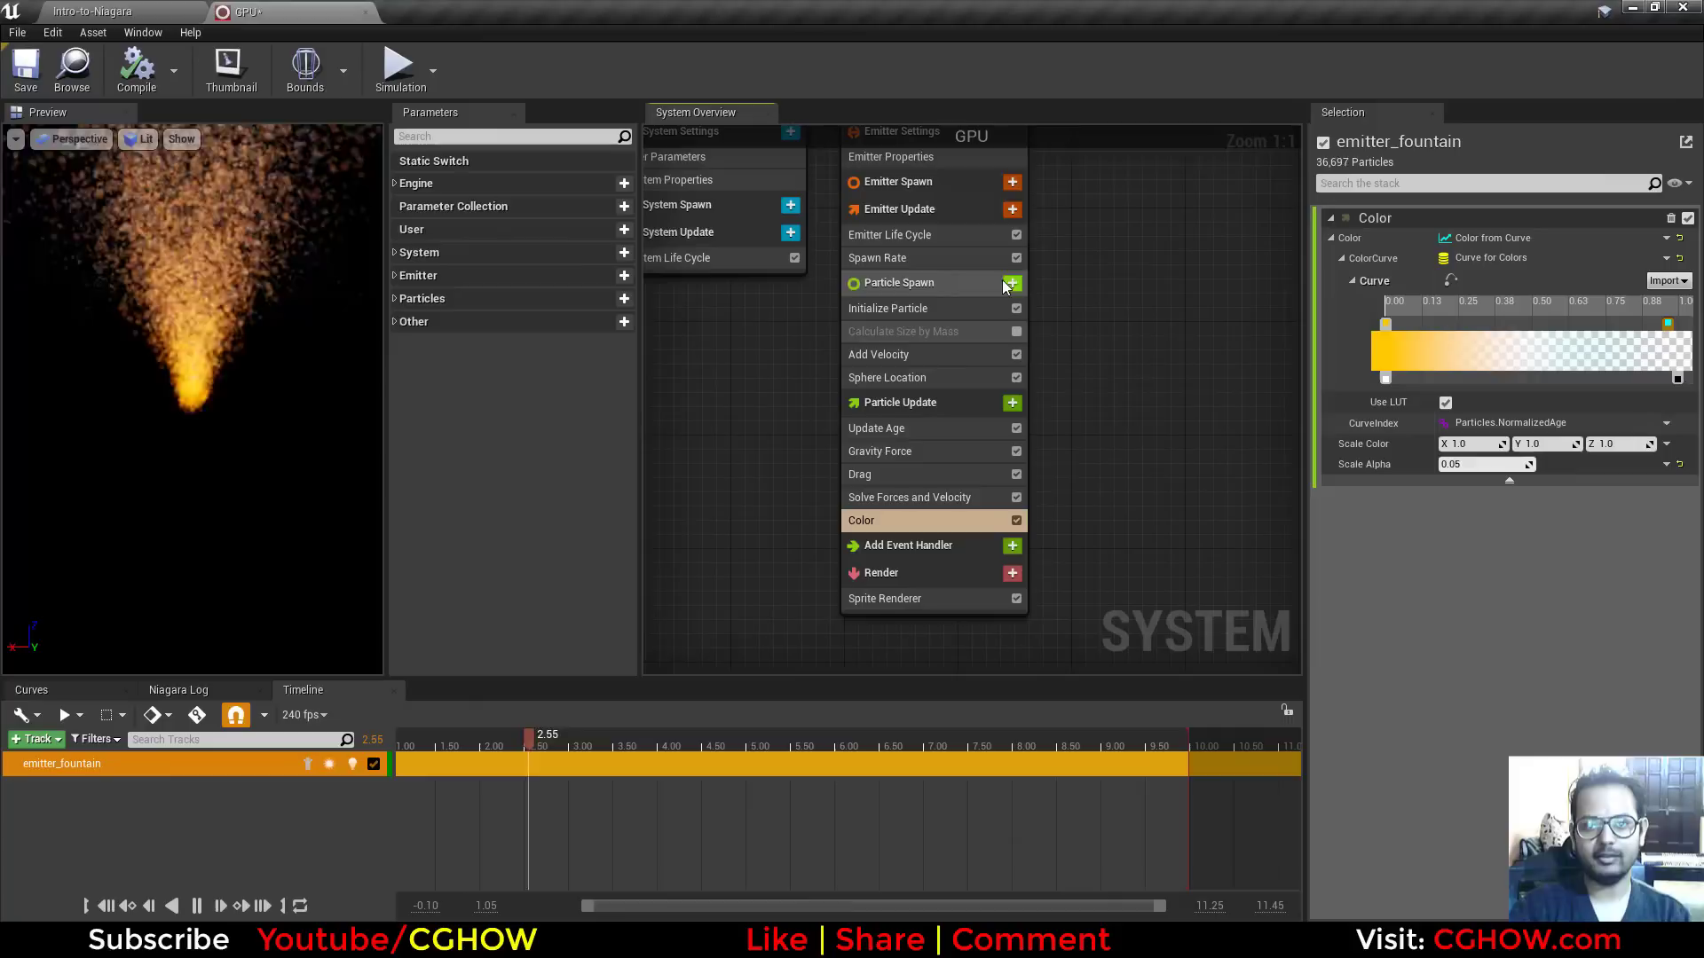
Step: Set the emitter's Spawn Rate to about 2688 and inspect the GPU fountain from another angle in the level
{"action": "left_click", "coordinate": [916, 251]}
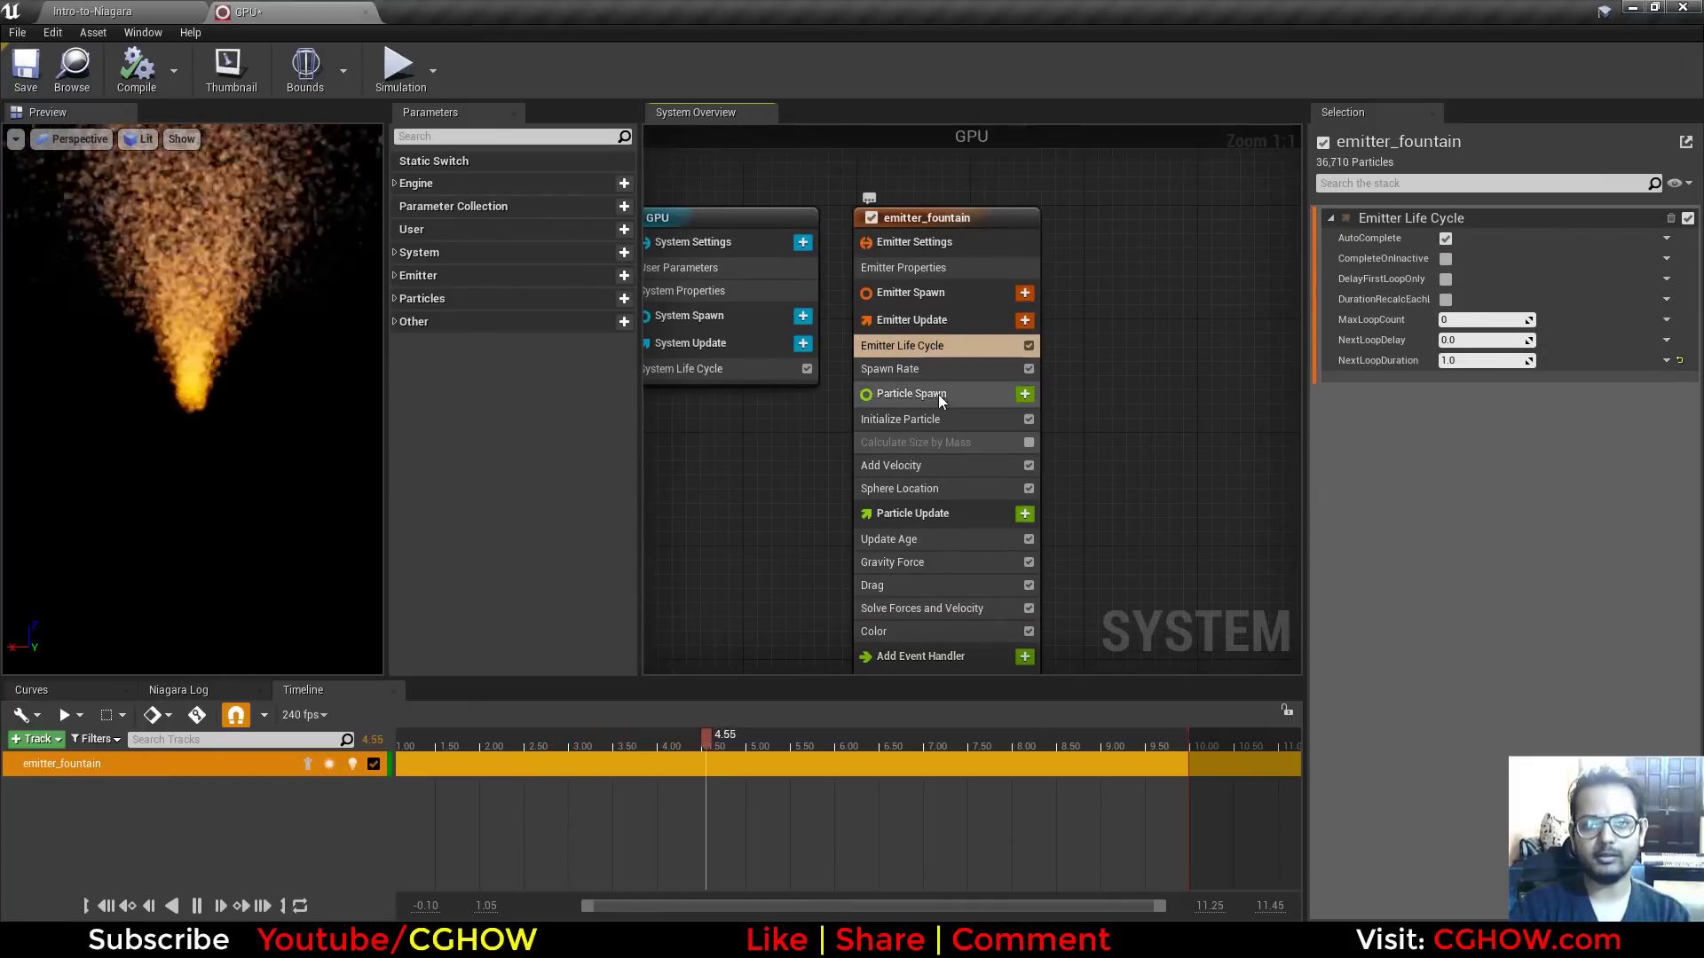
{"action": "left_click", "coordinate": [943, 369]}
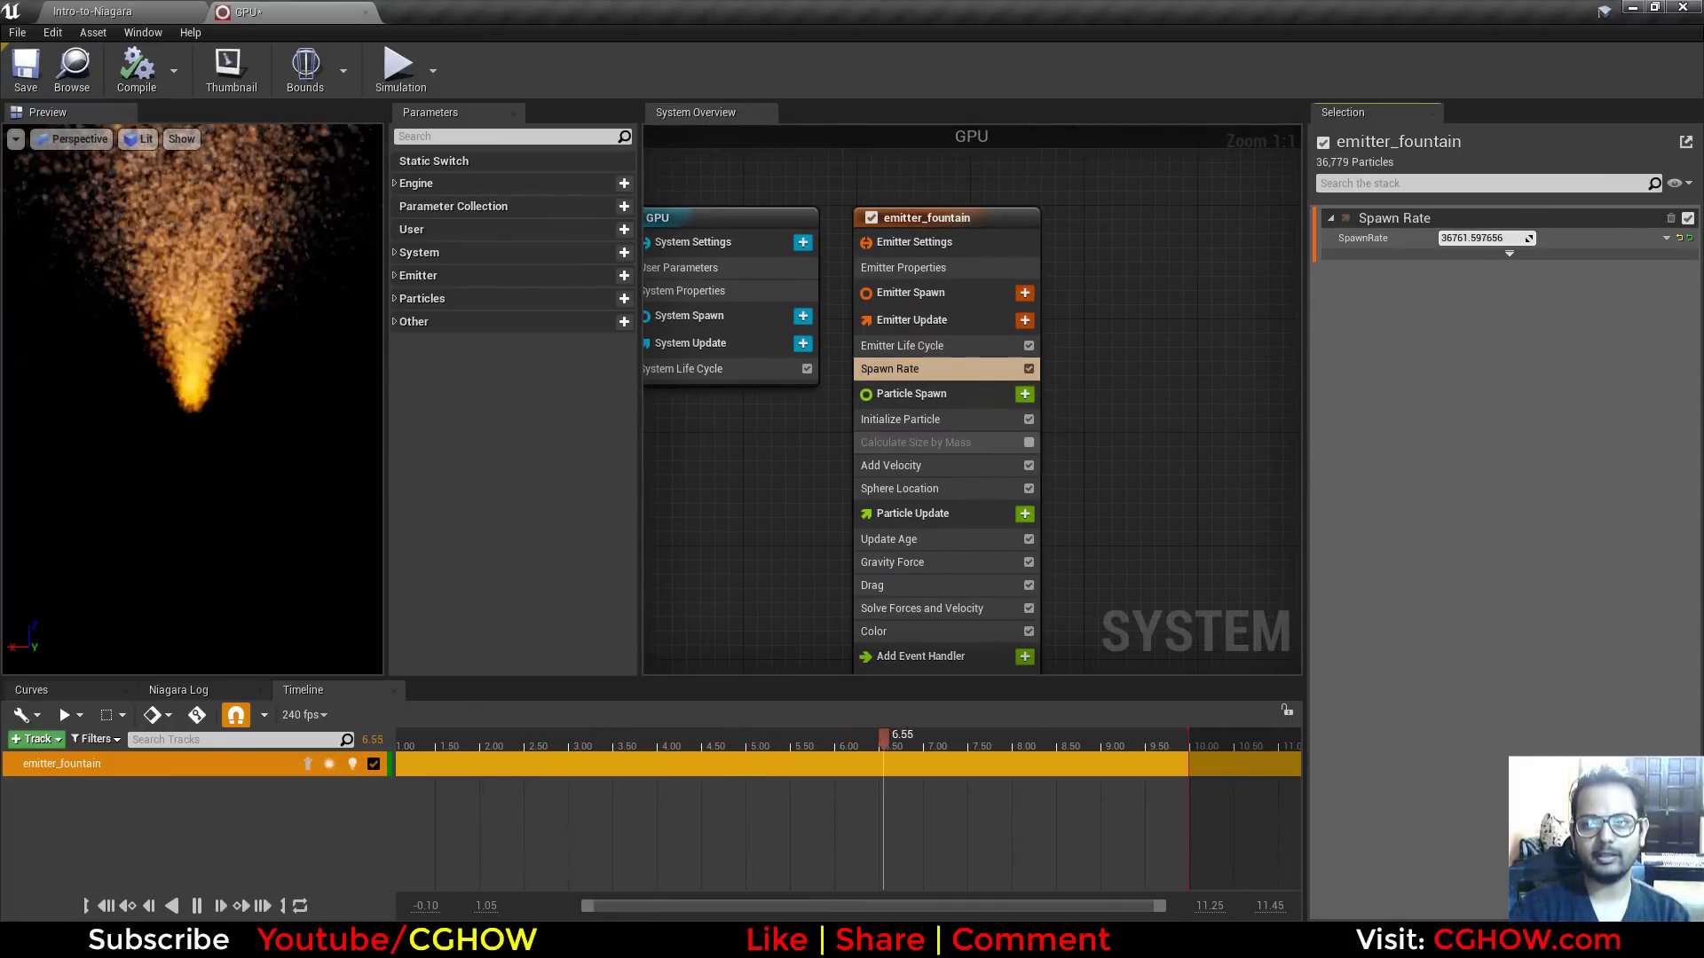
{"action": "left_click_drag", "start_coordinate": [1528, 238], "coordinate": [1529, 238]}
{"action": "left_click", "coordinate": [111, 10]}
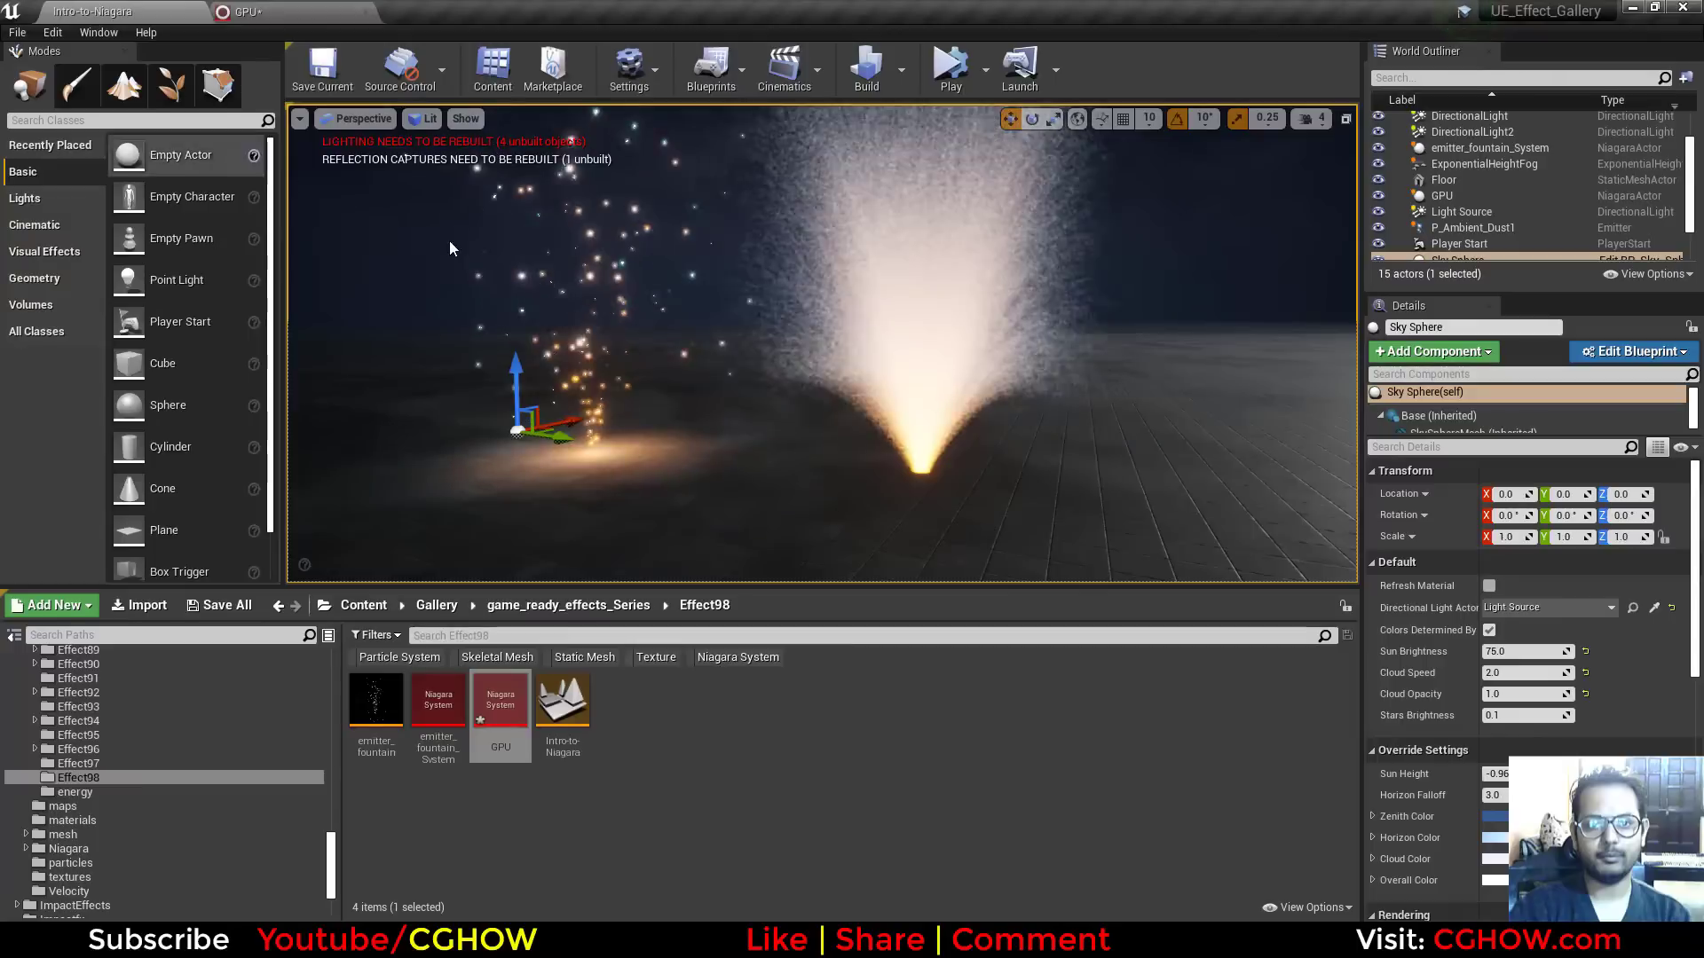
{"action": "left_click_drag", "start_coordinate": [960, 461], "coordinate": [881, 462], "text": "alt"}
{"action": "left_click", "coordinate": [349, 5]}
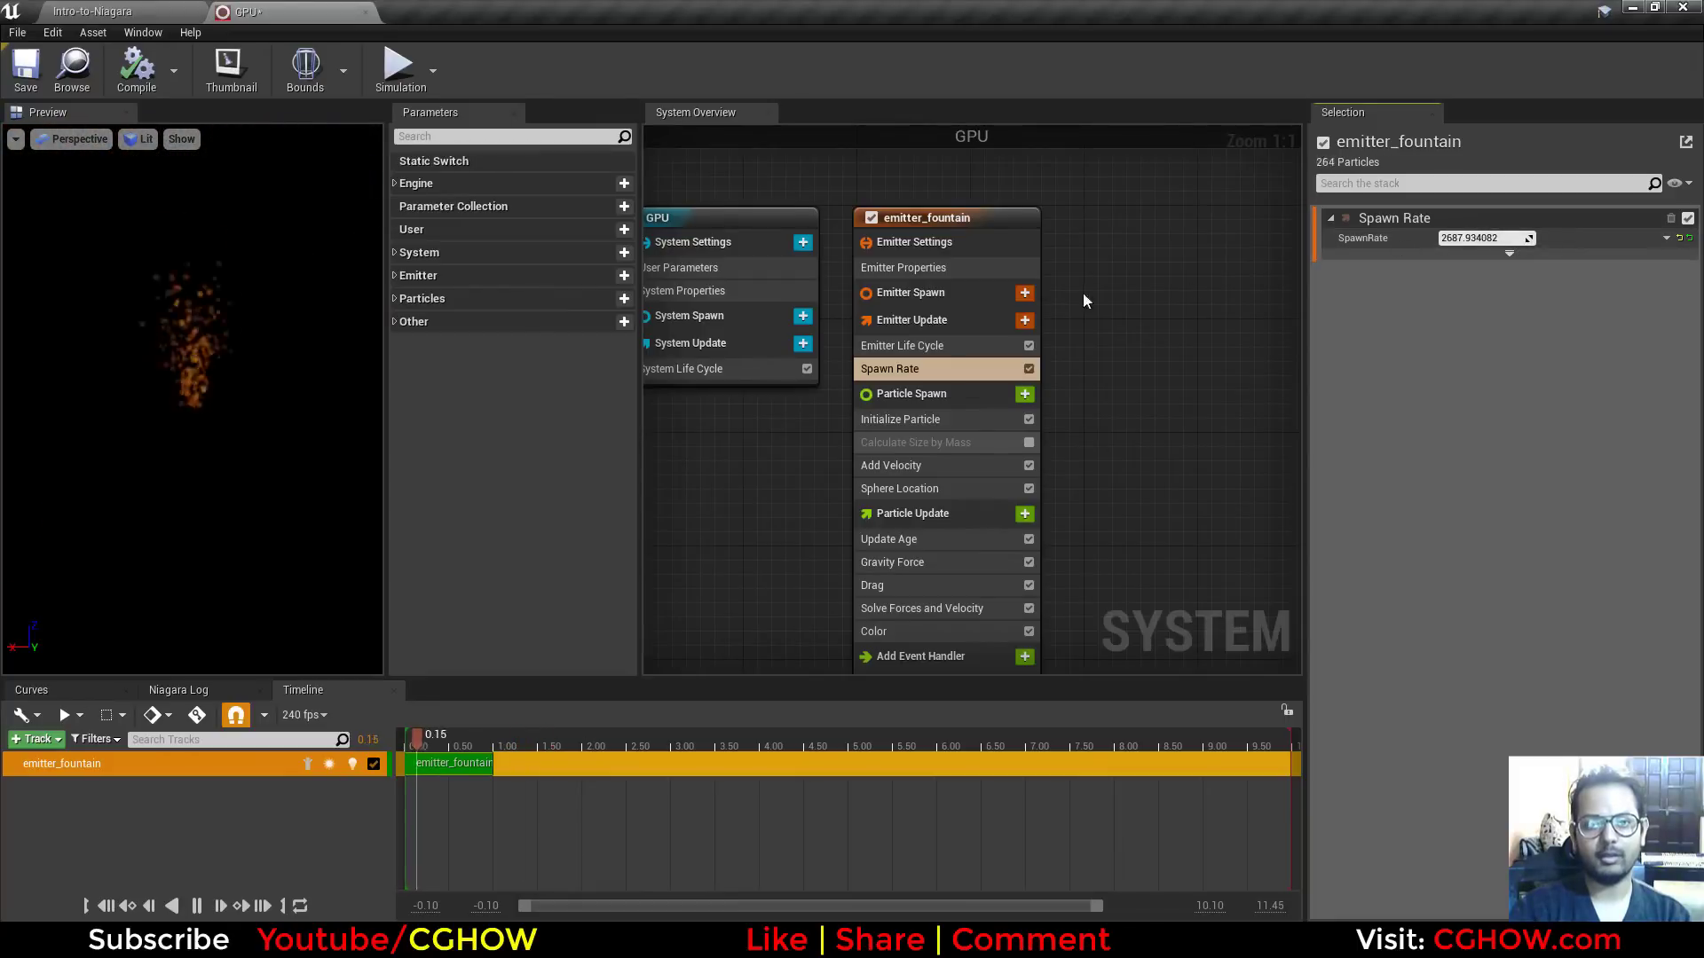
Step: Switch the emitter's Sim Target to GPUCompute Sim, raise its Spawn Rate to 1000000 and check the fountain in the level
{"action": "left_click", "coordinate": [985, 267]}
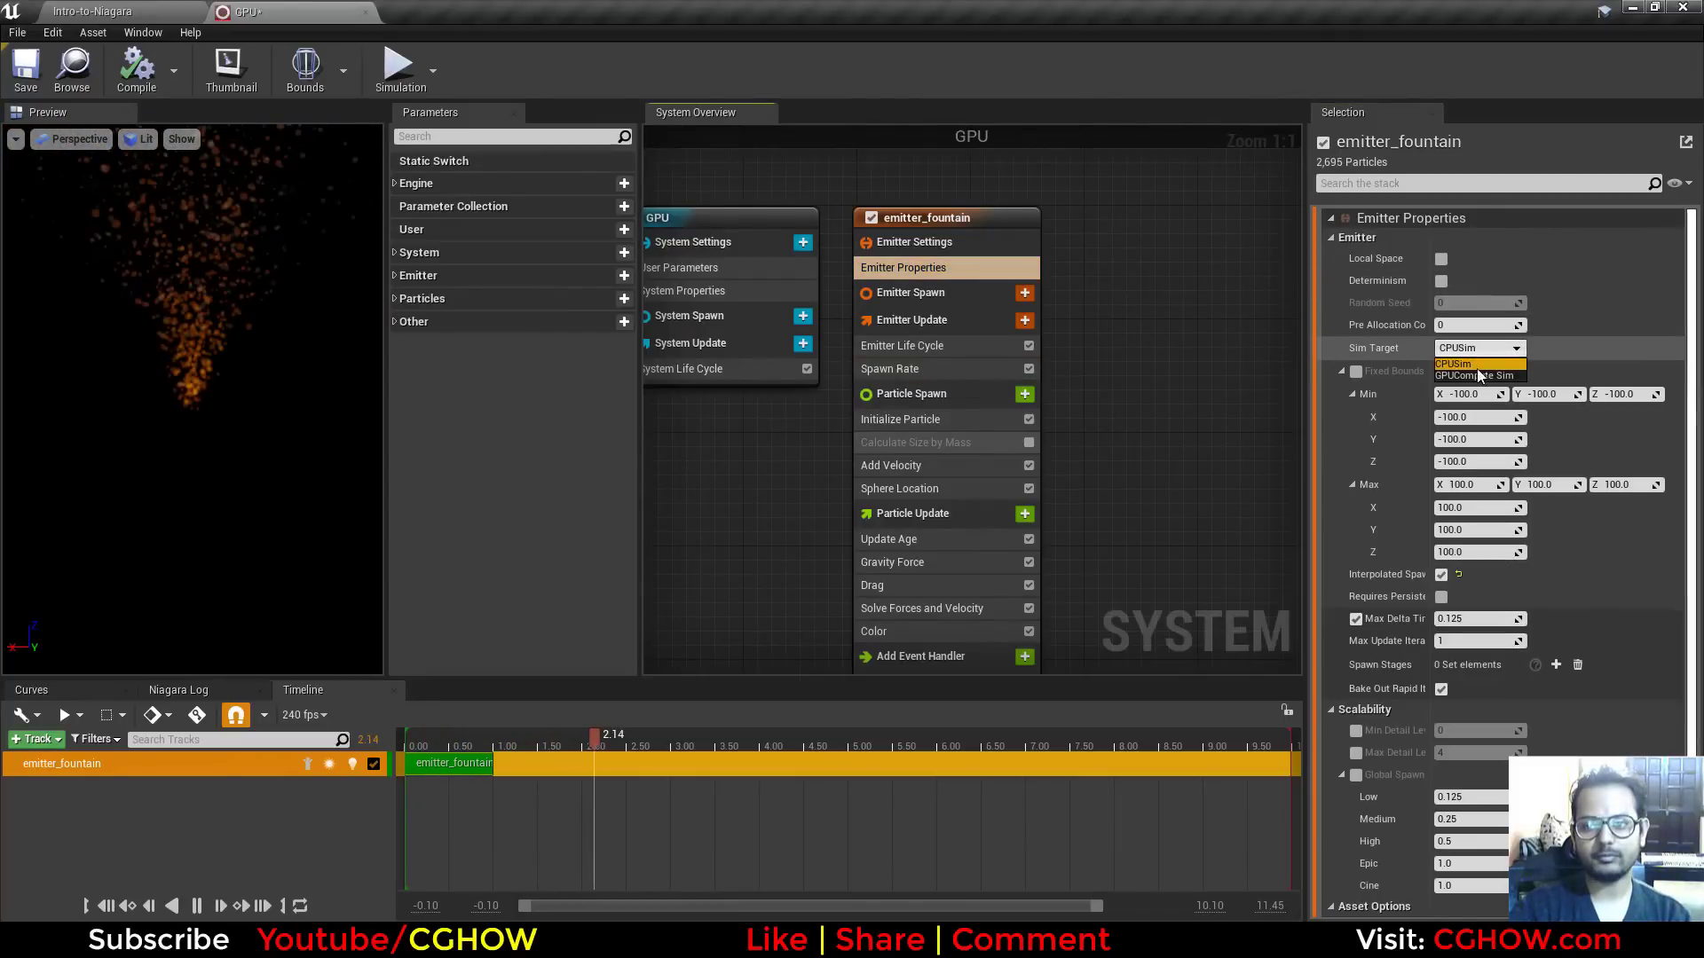
{"action": "left_click", "coordinate": [1475, 376]}
{"action": "left_click", "coordinate": [937, 377]}
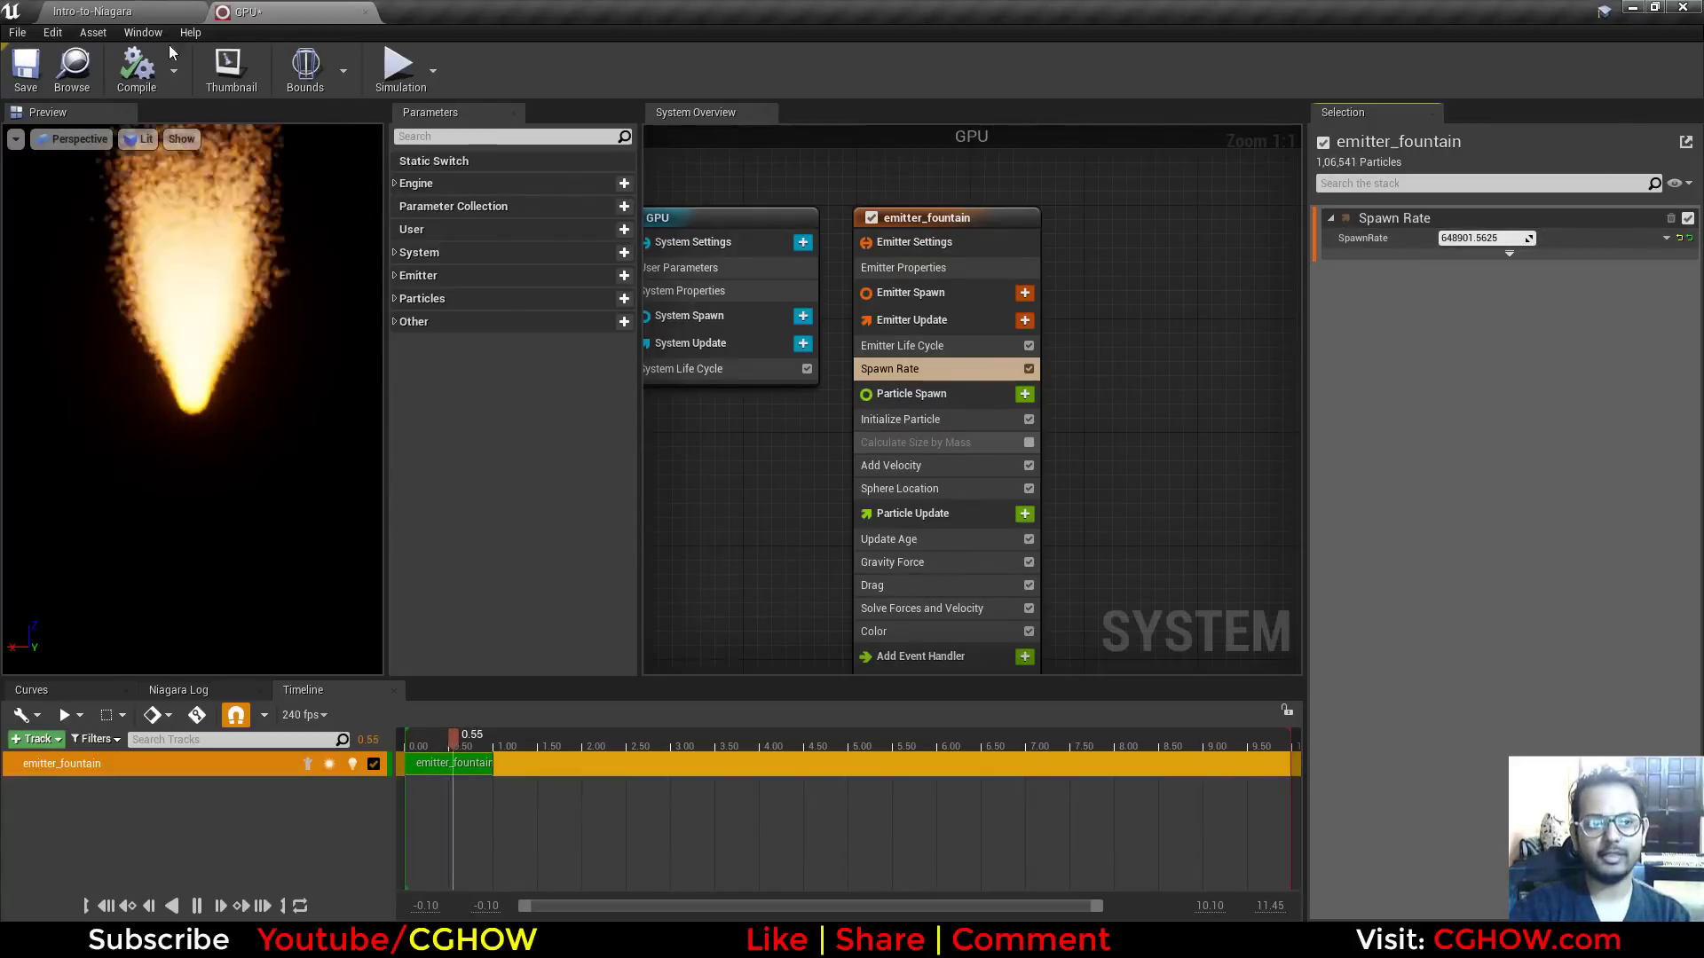
{"action": "left_click", "coordinate": [50, 8]}
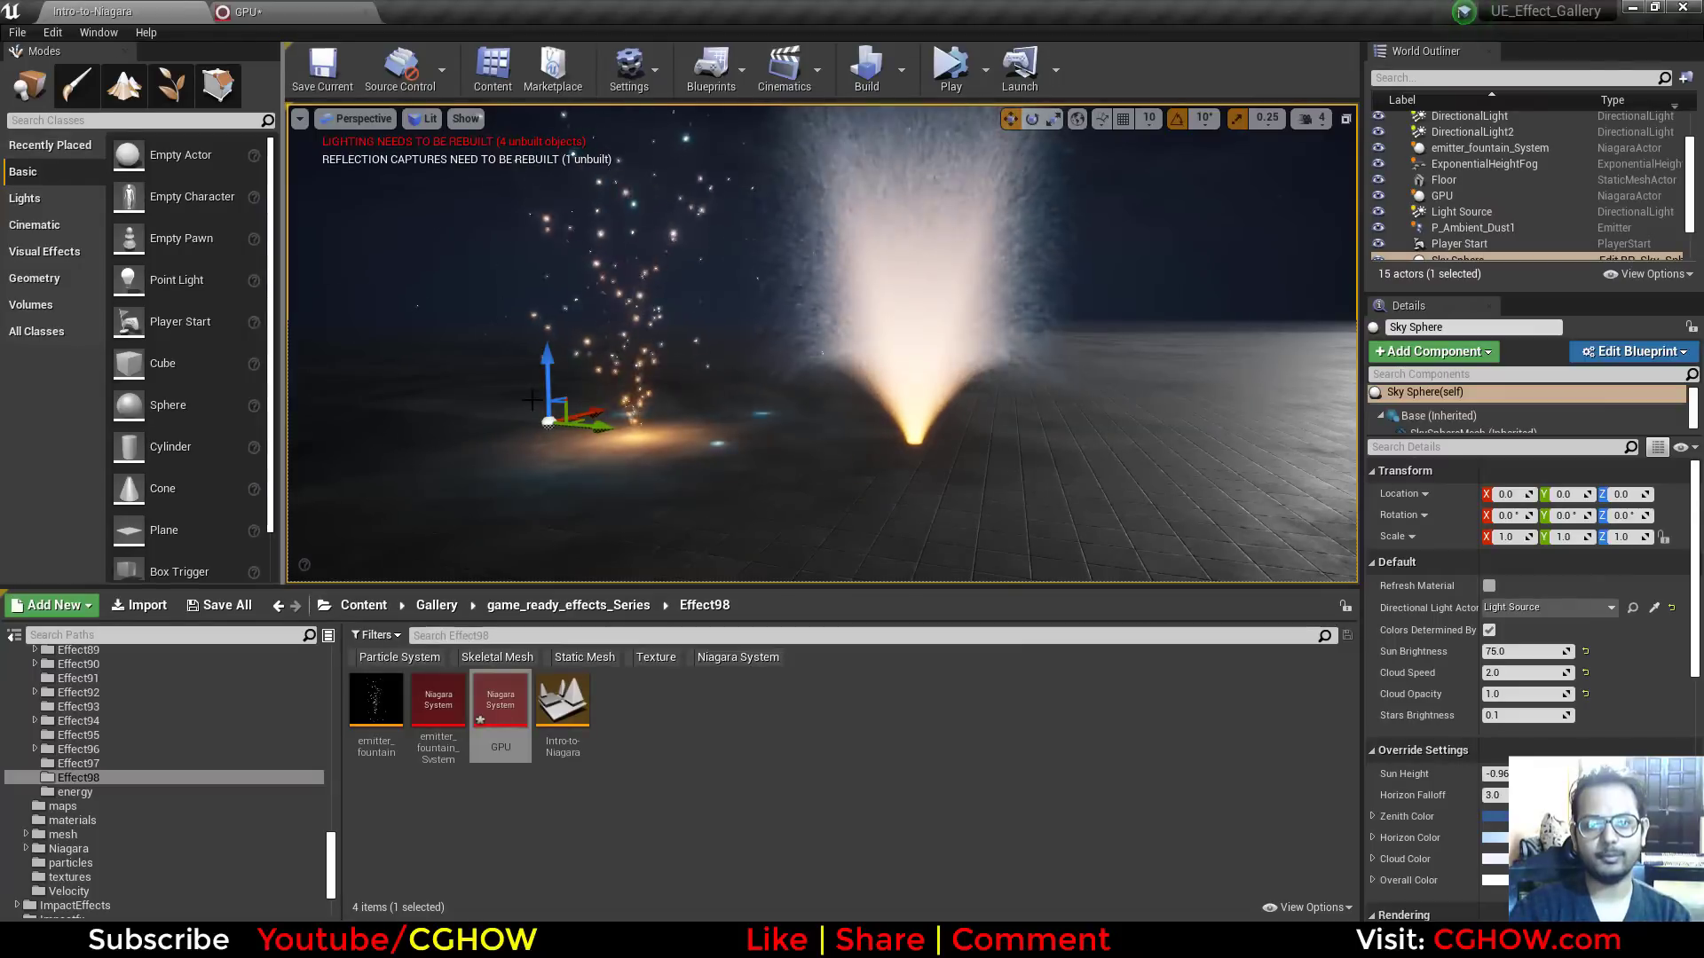
{"action": "left_click", "coordinate": [253, 11]}
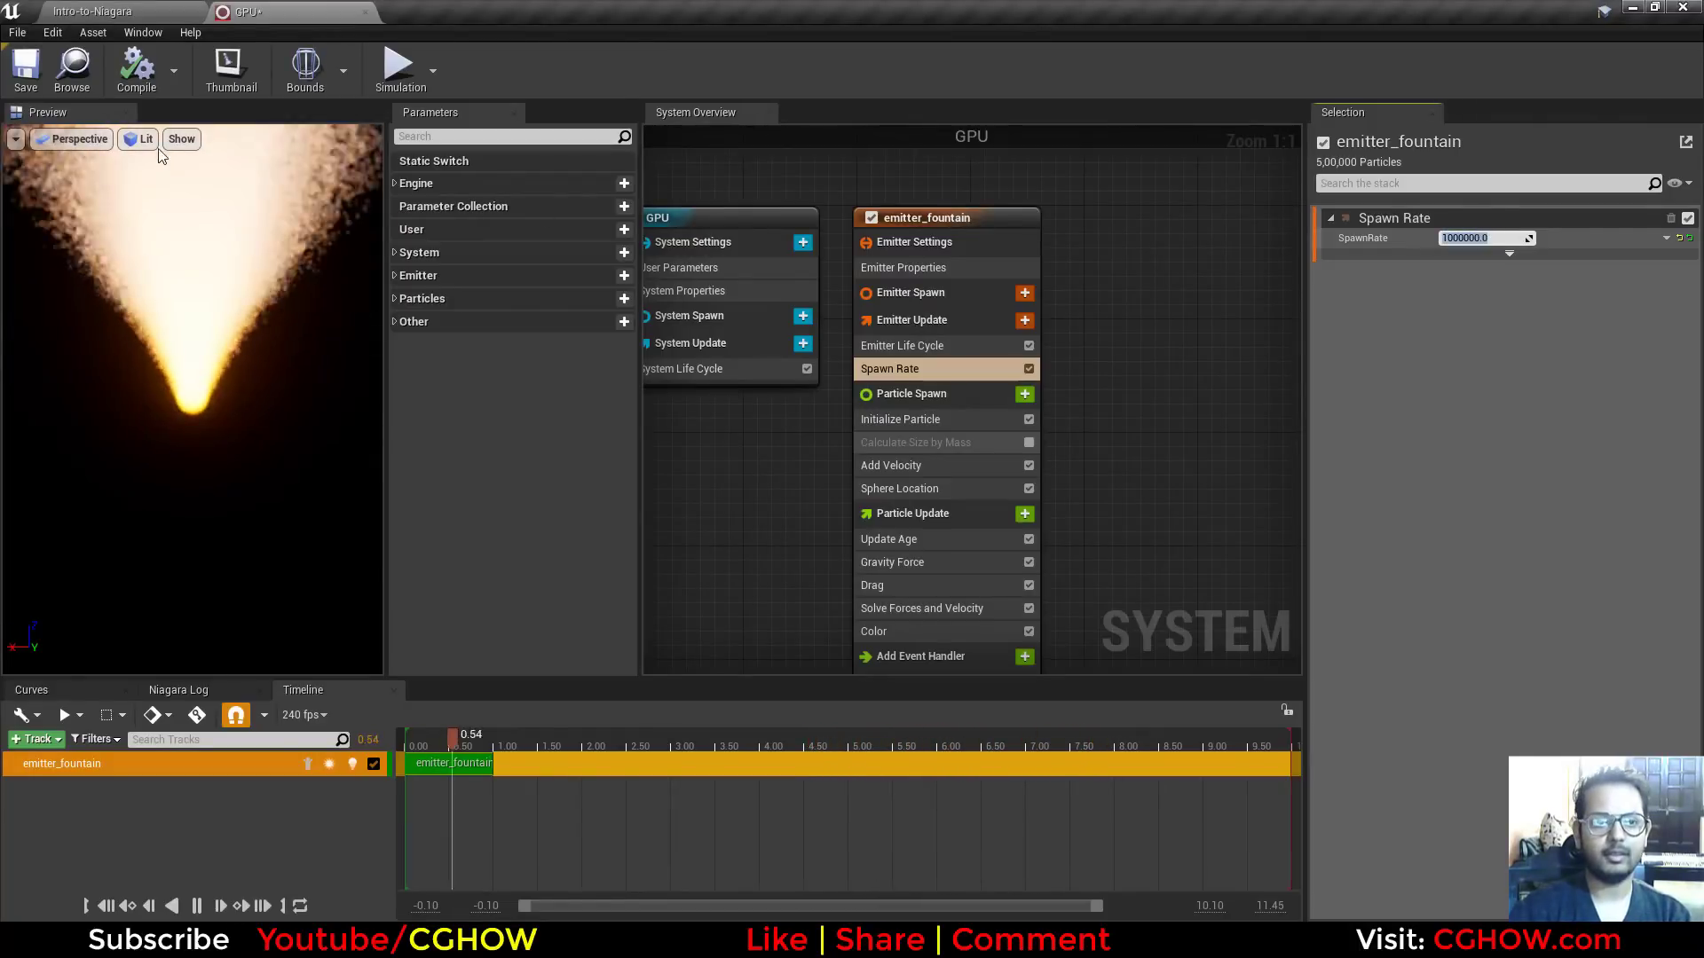
Step: Raise the GPU emitter's Spawn Rate to 2000000 and inspect its fountain in the level
{"action": "left_click", "coordinate": [96, 8]}
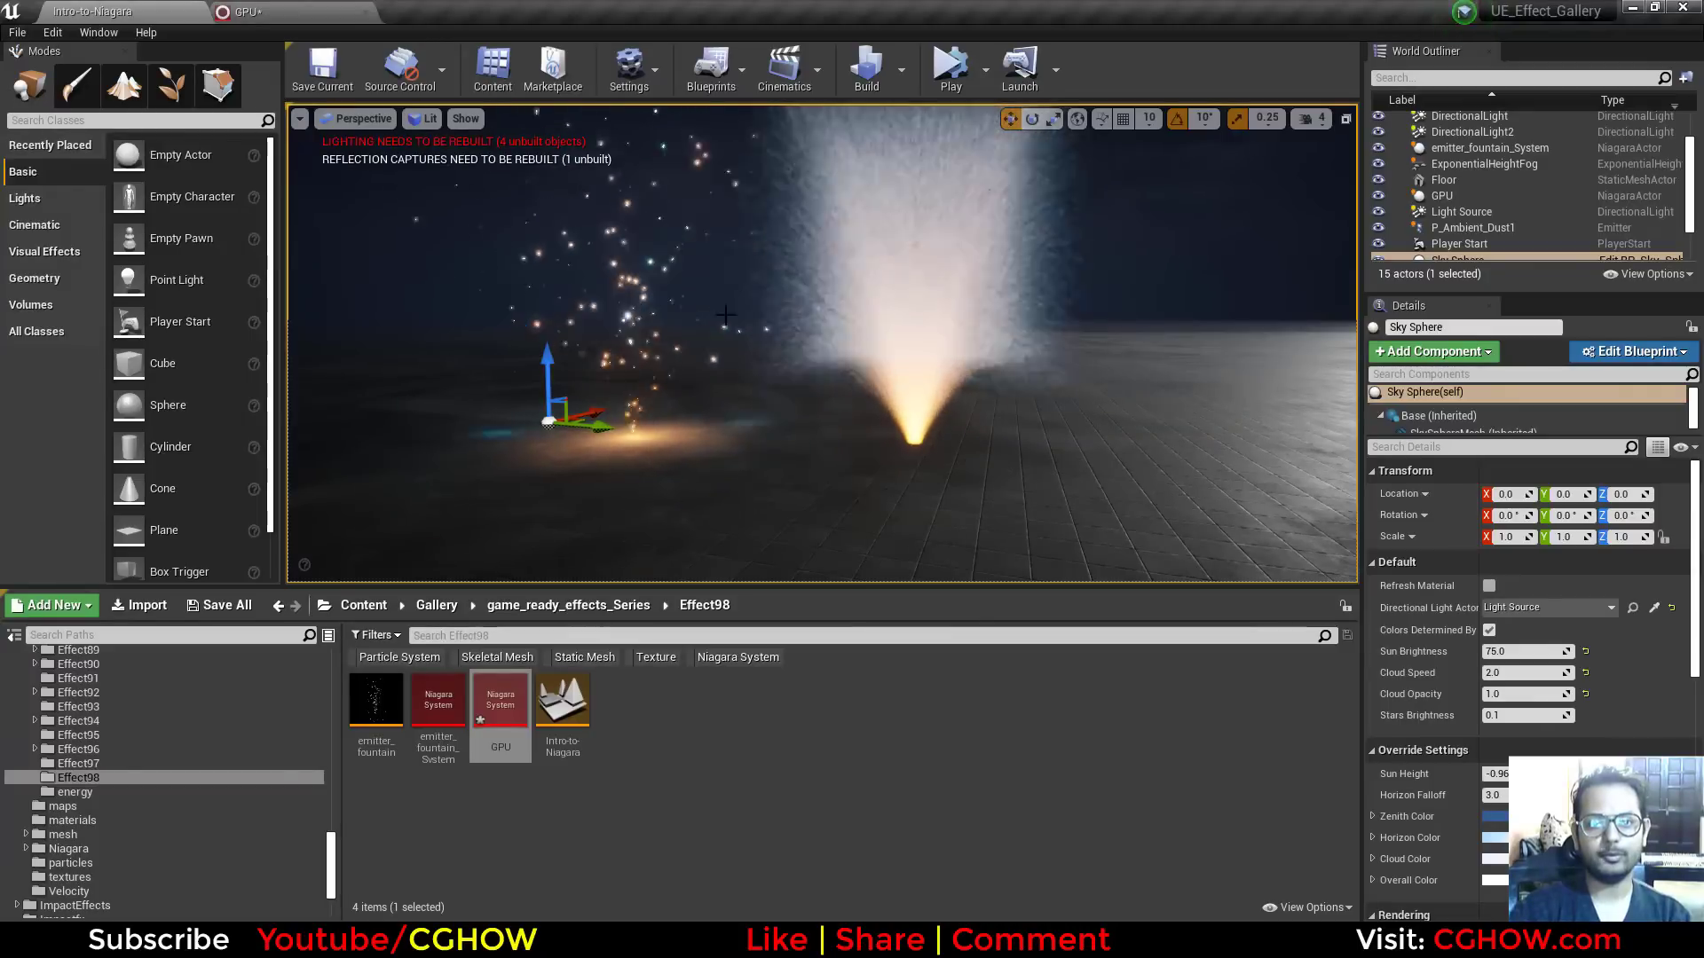
{"action": "left_click", "coordinate": [350, 8]}
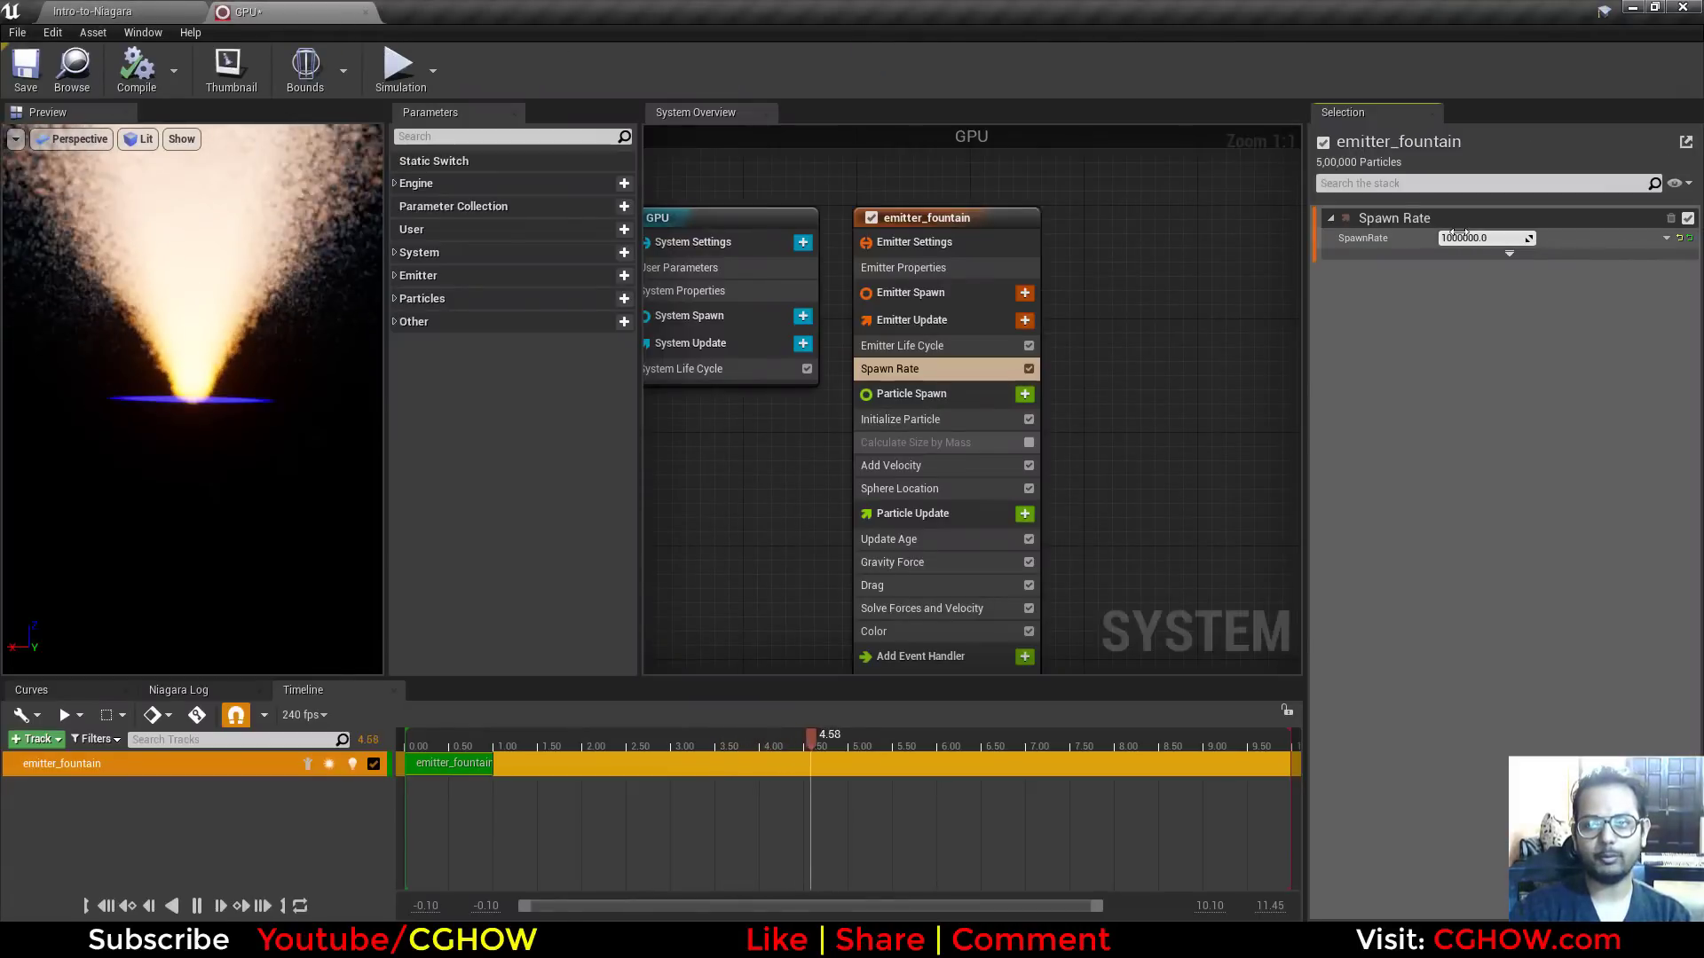
{"action": "left_click_drag", "start_coordinate": [1360, 239], "coordinate": [1329, 263]}
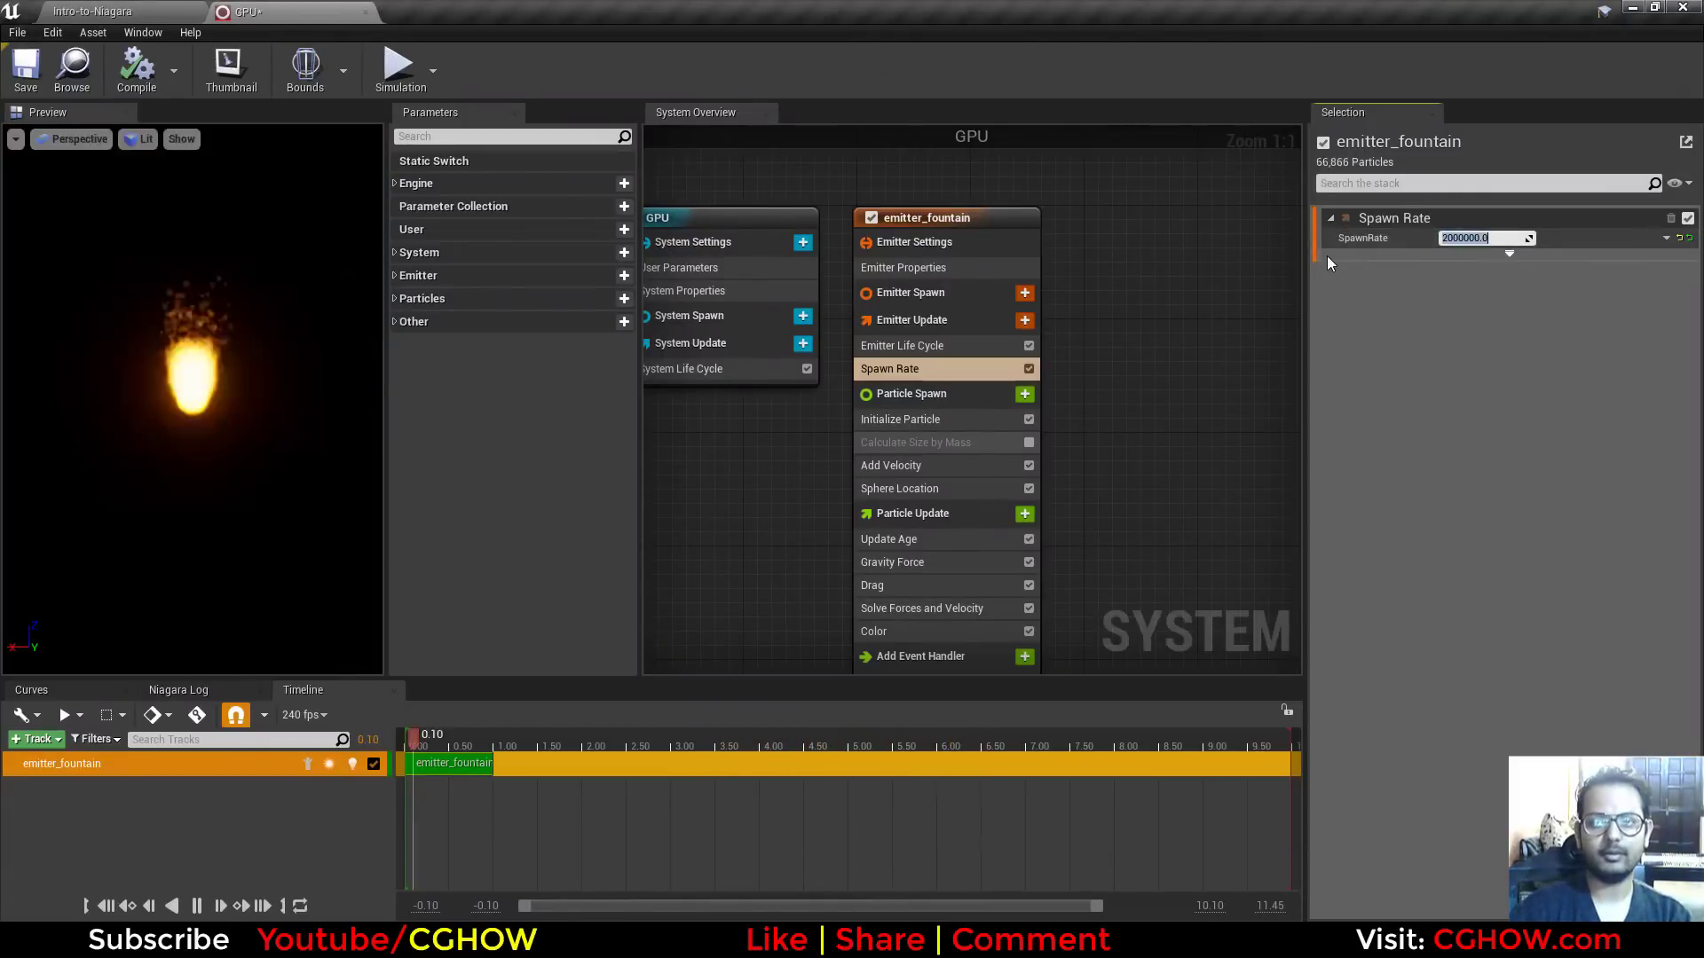
{"action": "left_click", "coordinate": [137, 8]}
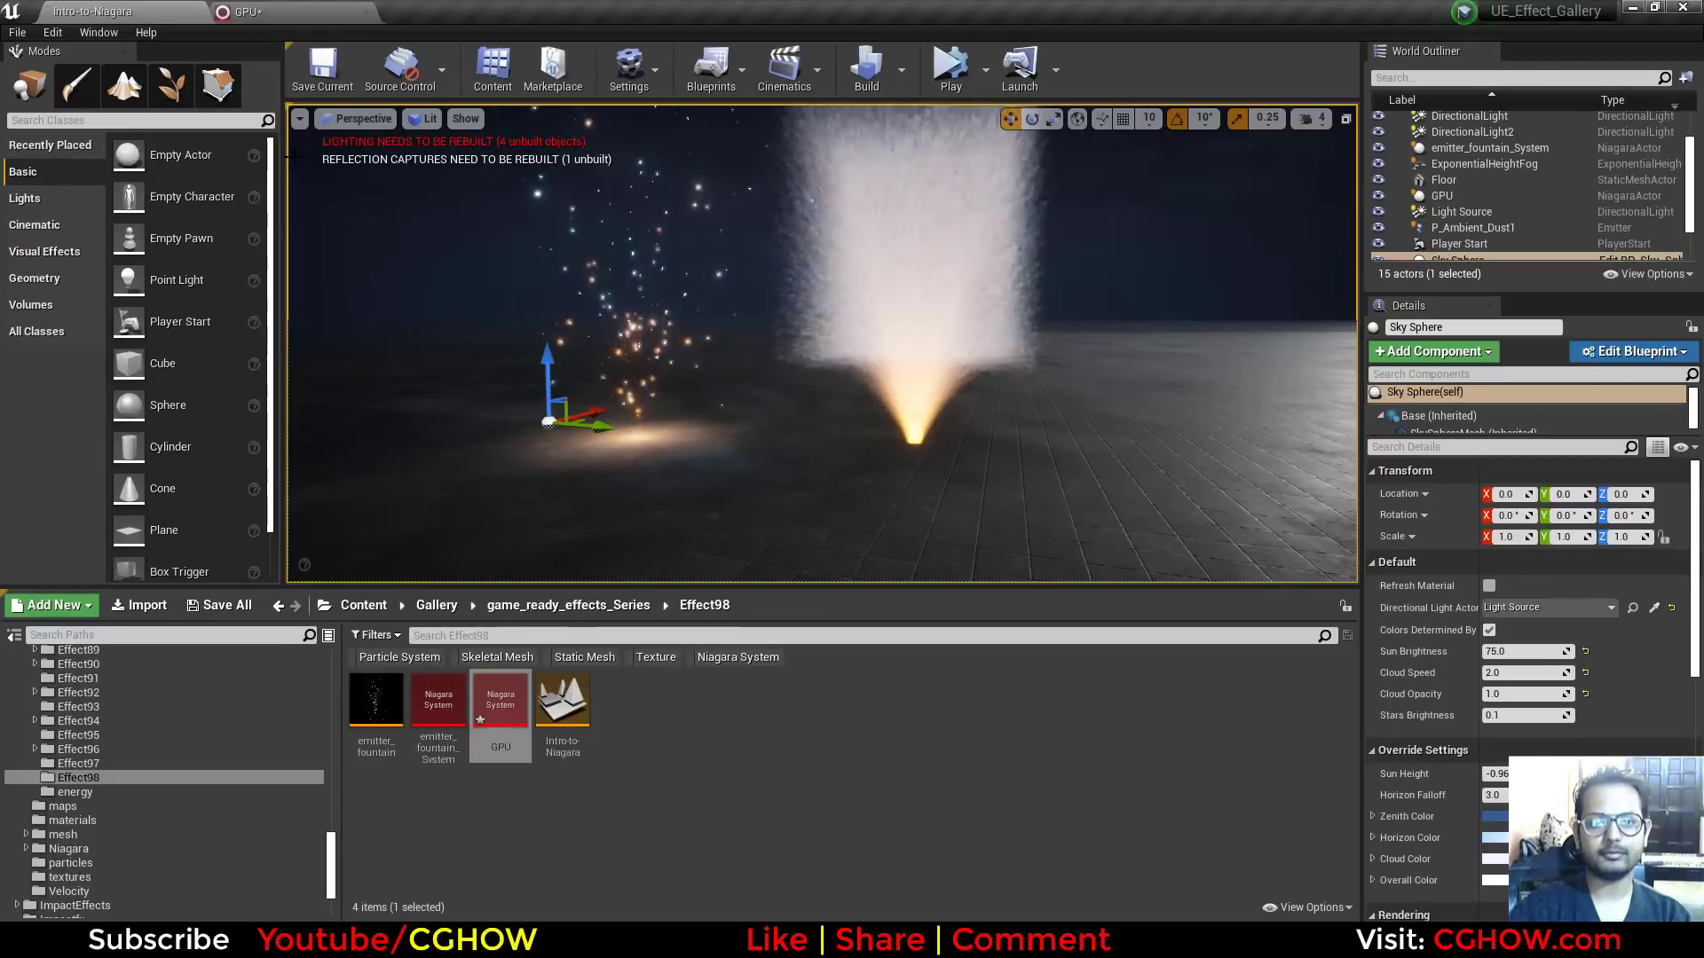
{"action": "left_click", "coordinate": [272, 8]}
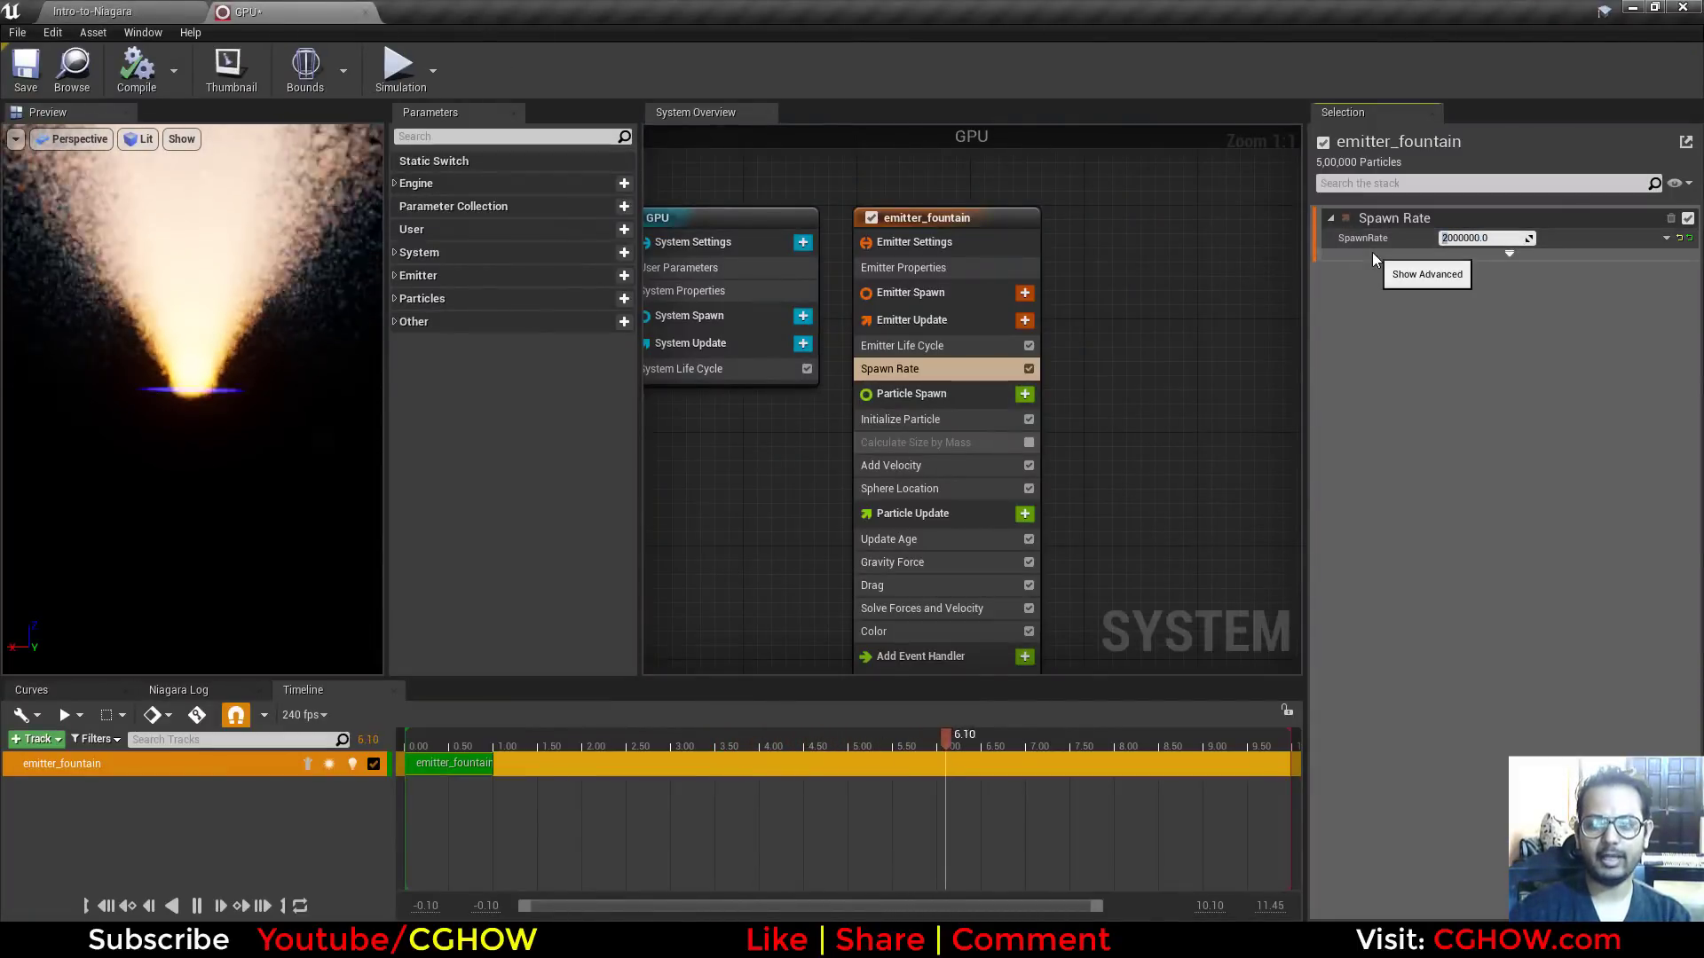
{"action": "left_click", "coordinate": [138, 8]}
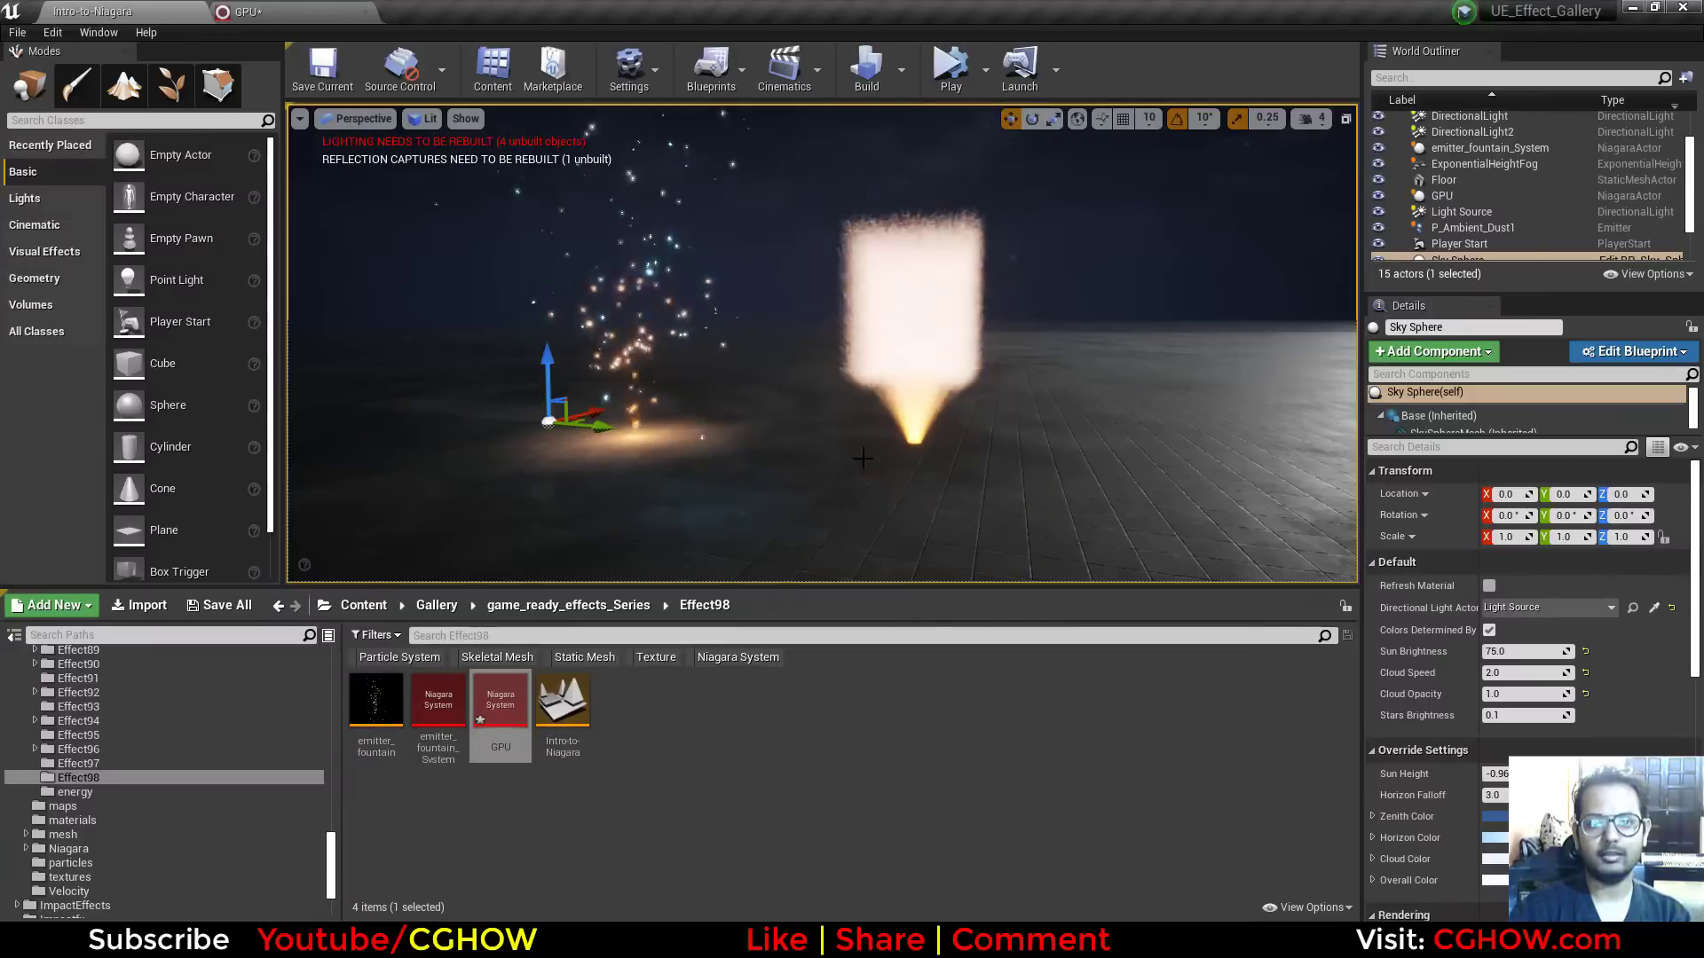
{"action": "left_click_drag", "start_coordinate": [907, 456], "coordinate": [877, 413], "text": "alt"}
{"action": "left_click_drag", "start_coordinate": [906, 515], "coordinate": [957, 470]}
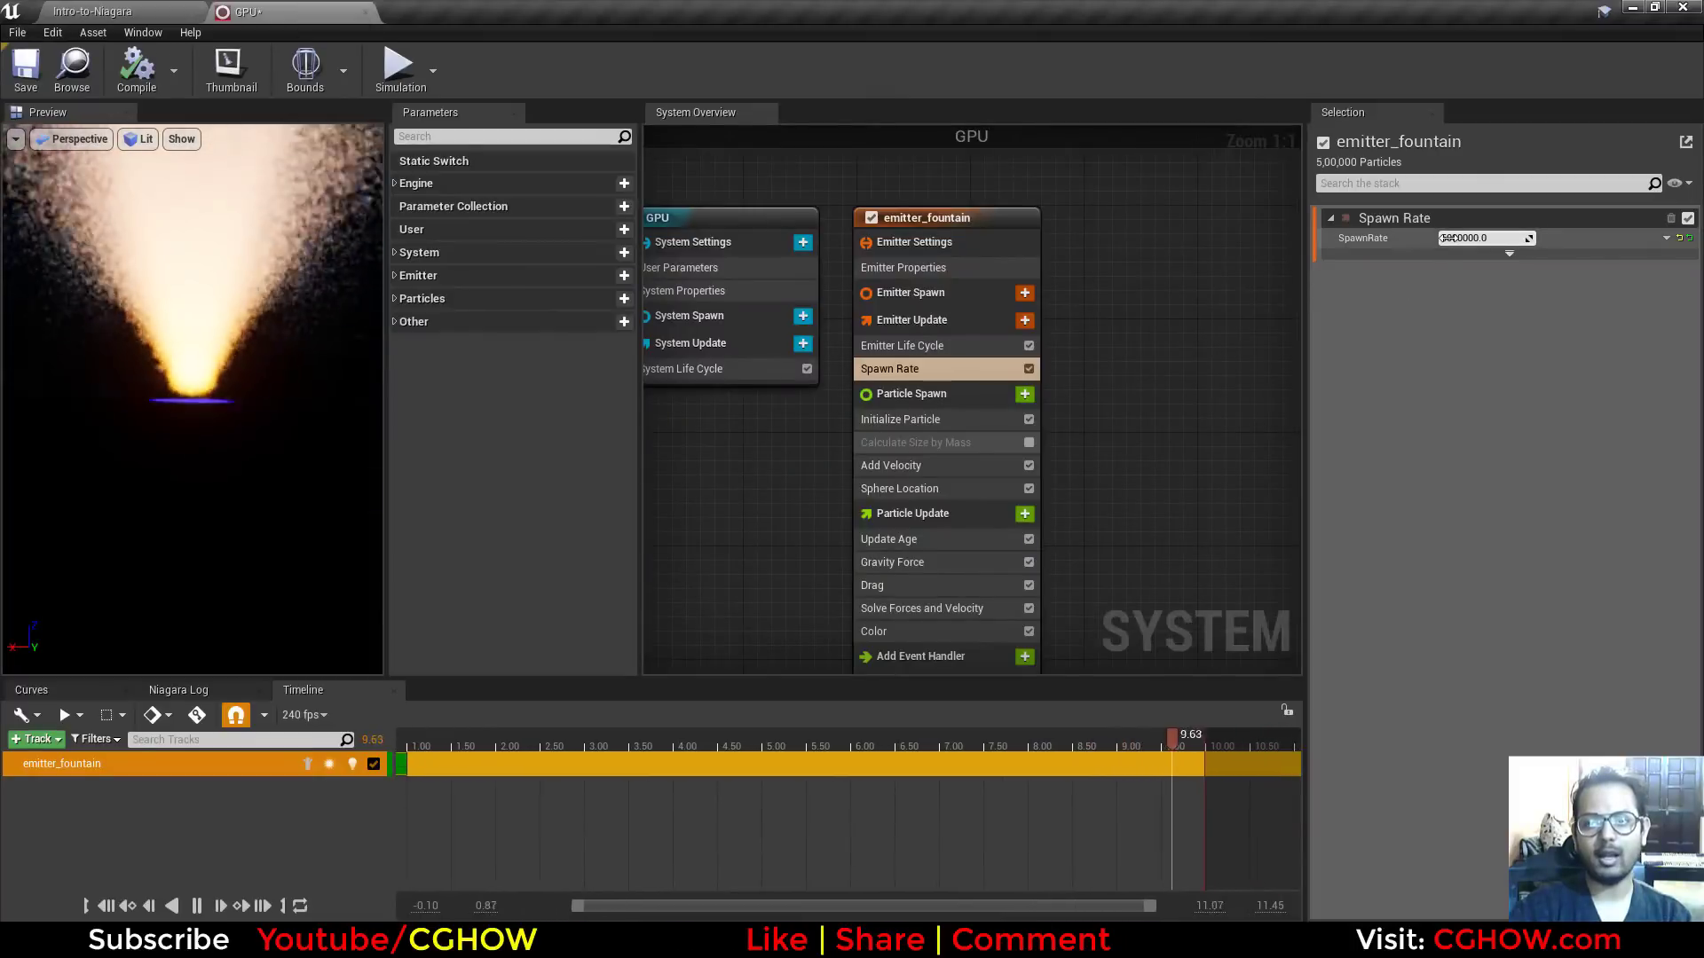
Step: Increase the emitter's Spawn Rate to 5000000 and check the GPU fountain in the level
{"action": "left_click", "coordinate": [1449, 238]}
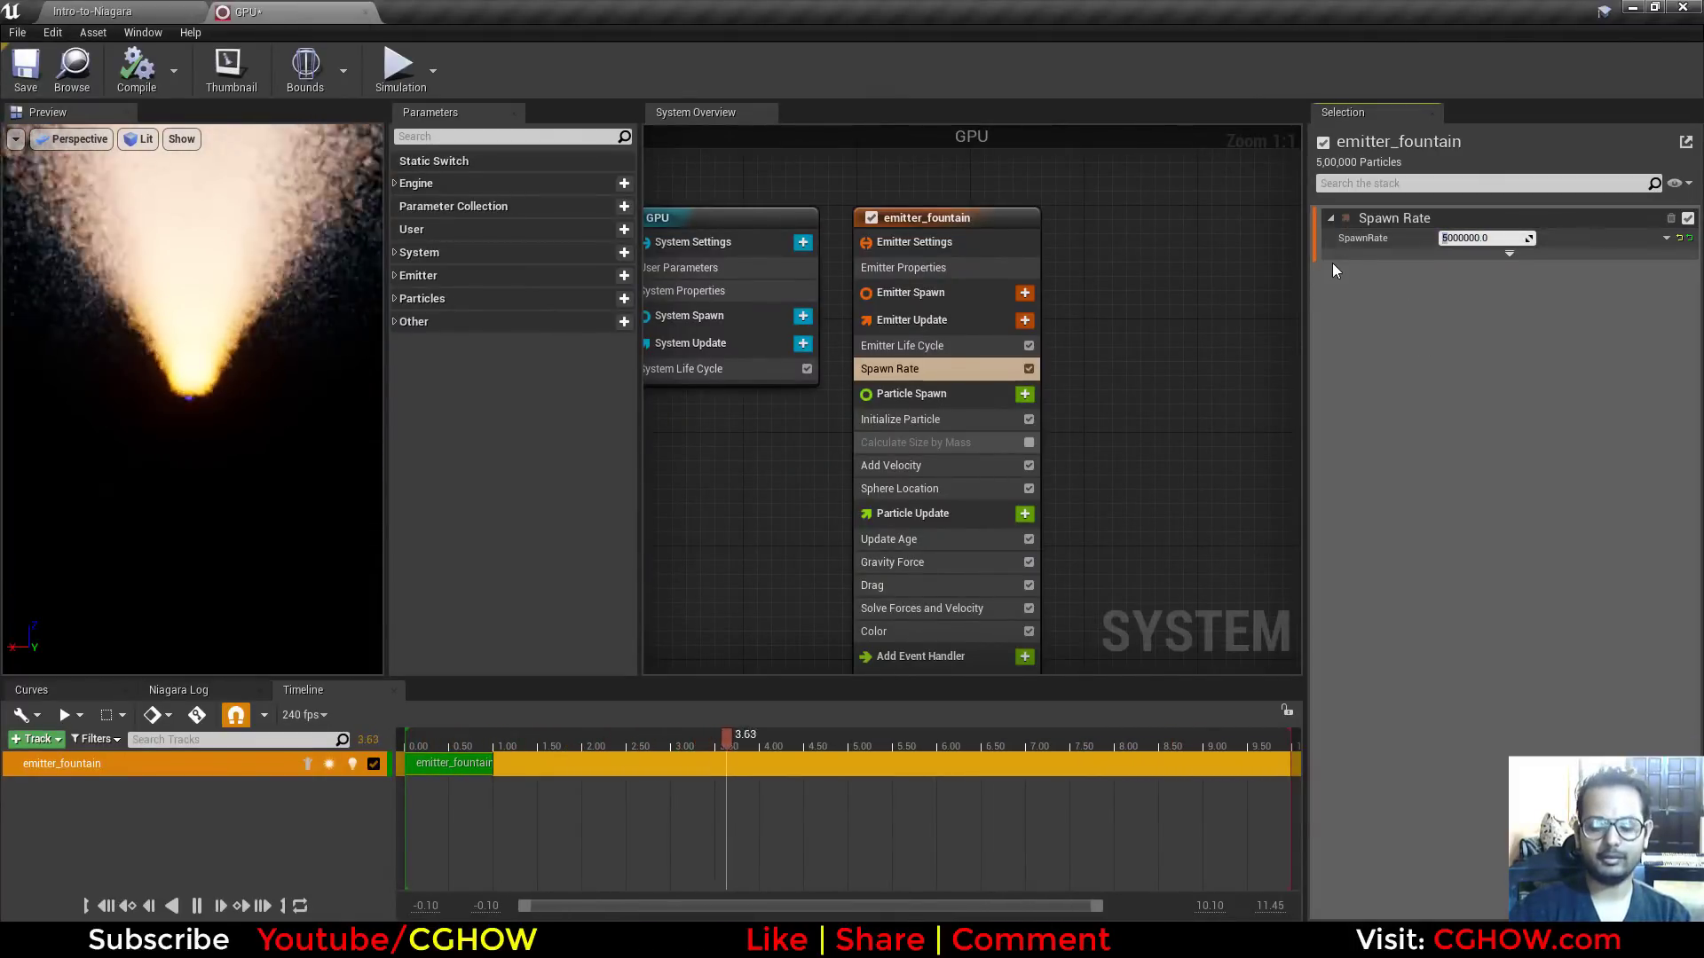
{"action": "key", "text": "Return"}
{"action": "left_click", "coordinate": [140, 12]}
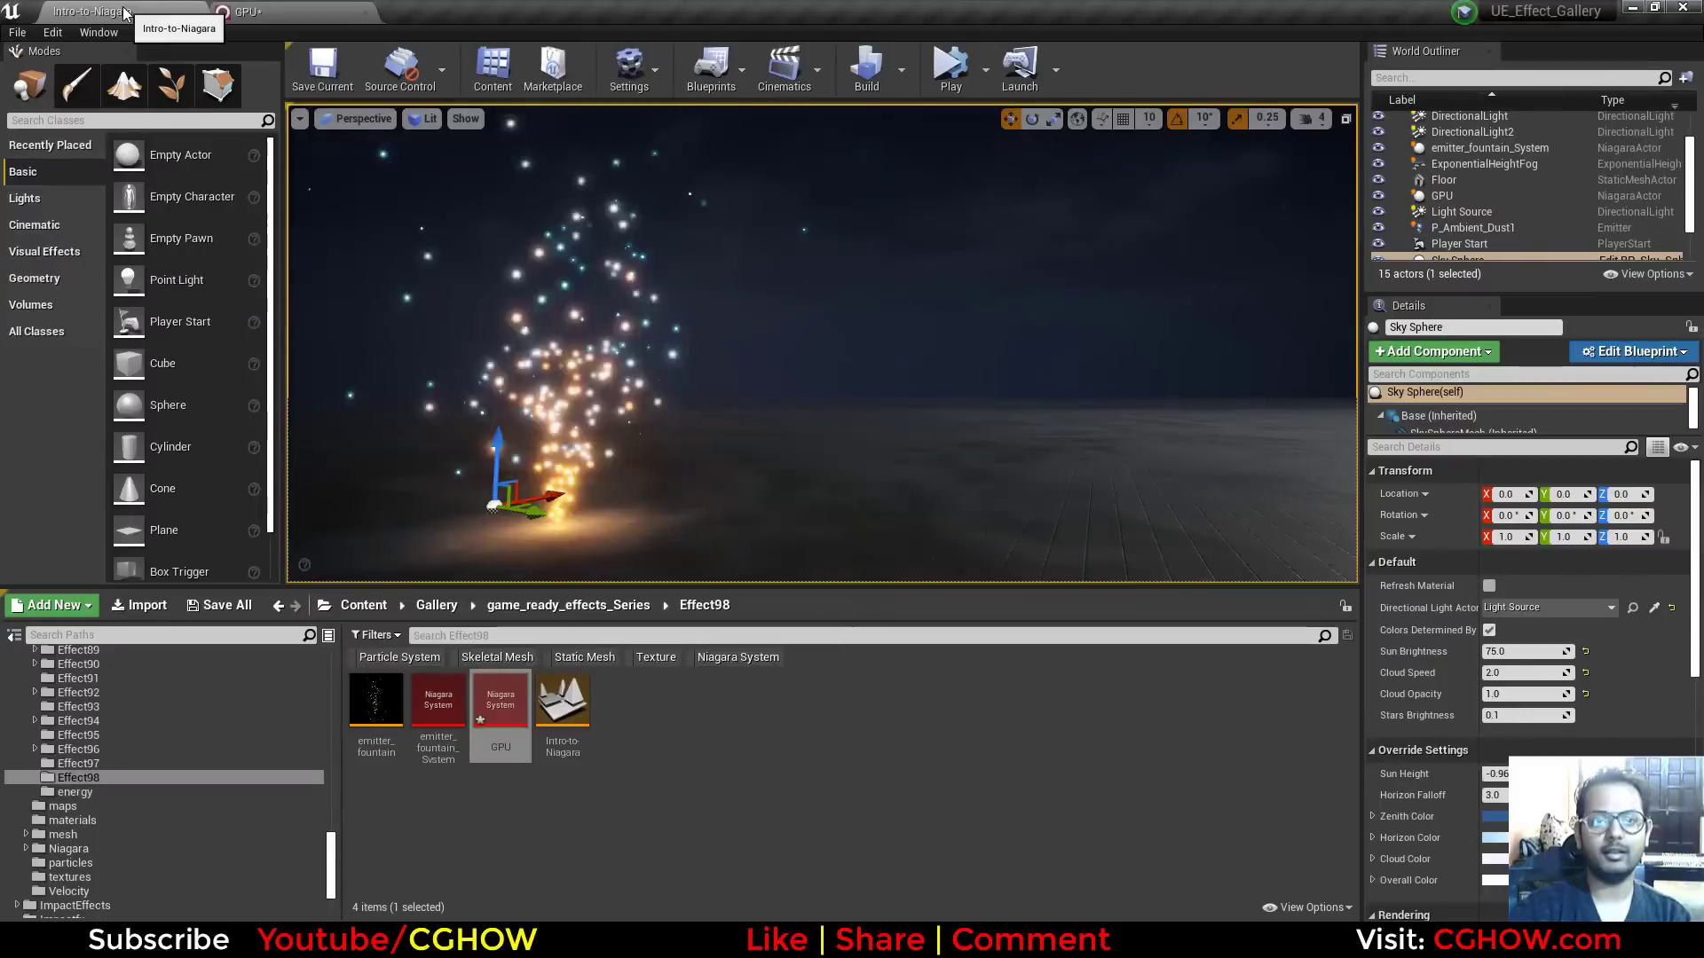
Step: Push the emitter's Spawn Rate up to 10000000 and view the GPU fountain in the level from another angle
{"action": "left_click", "coordinate": [276, 8]}
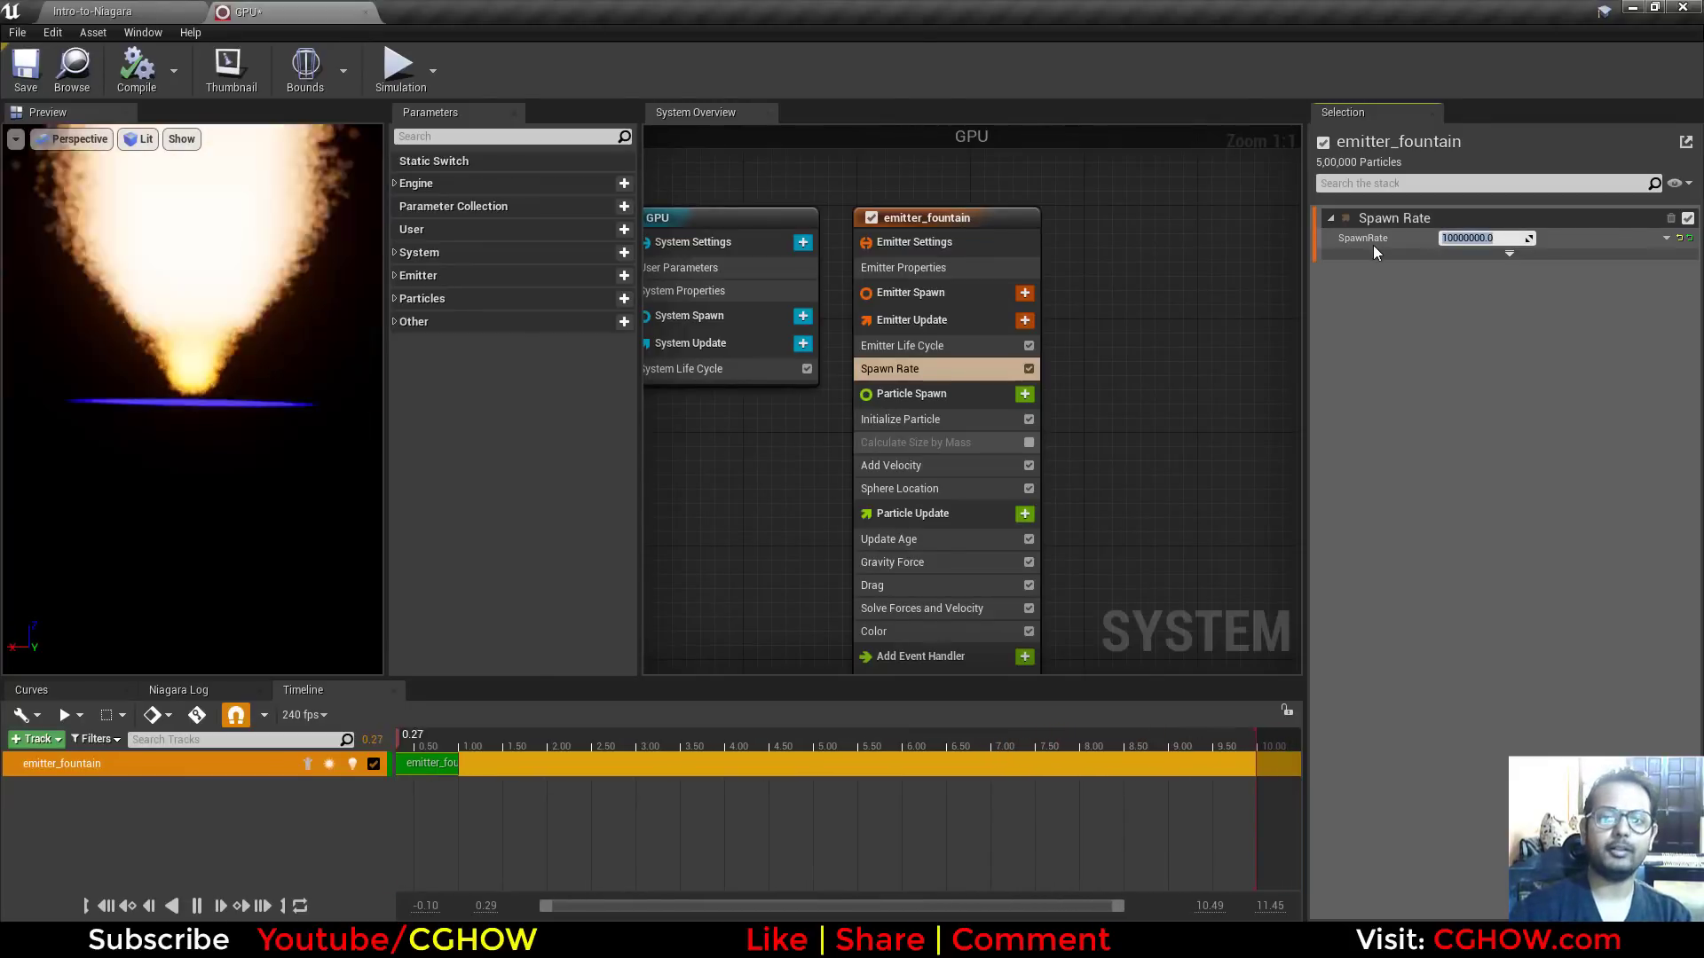
{"action": "left_click", "coordinate": [133, 9]}
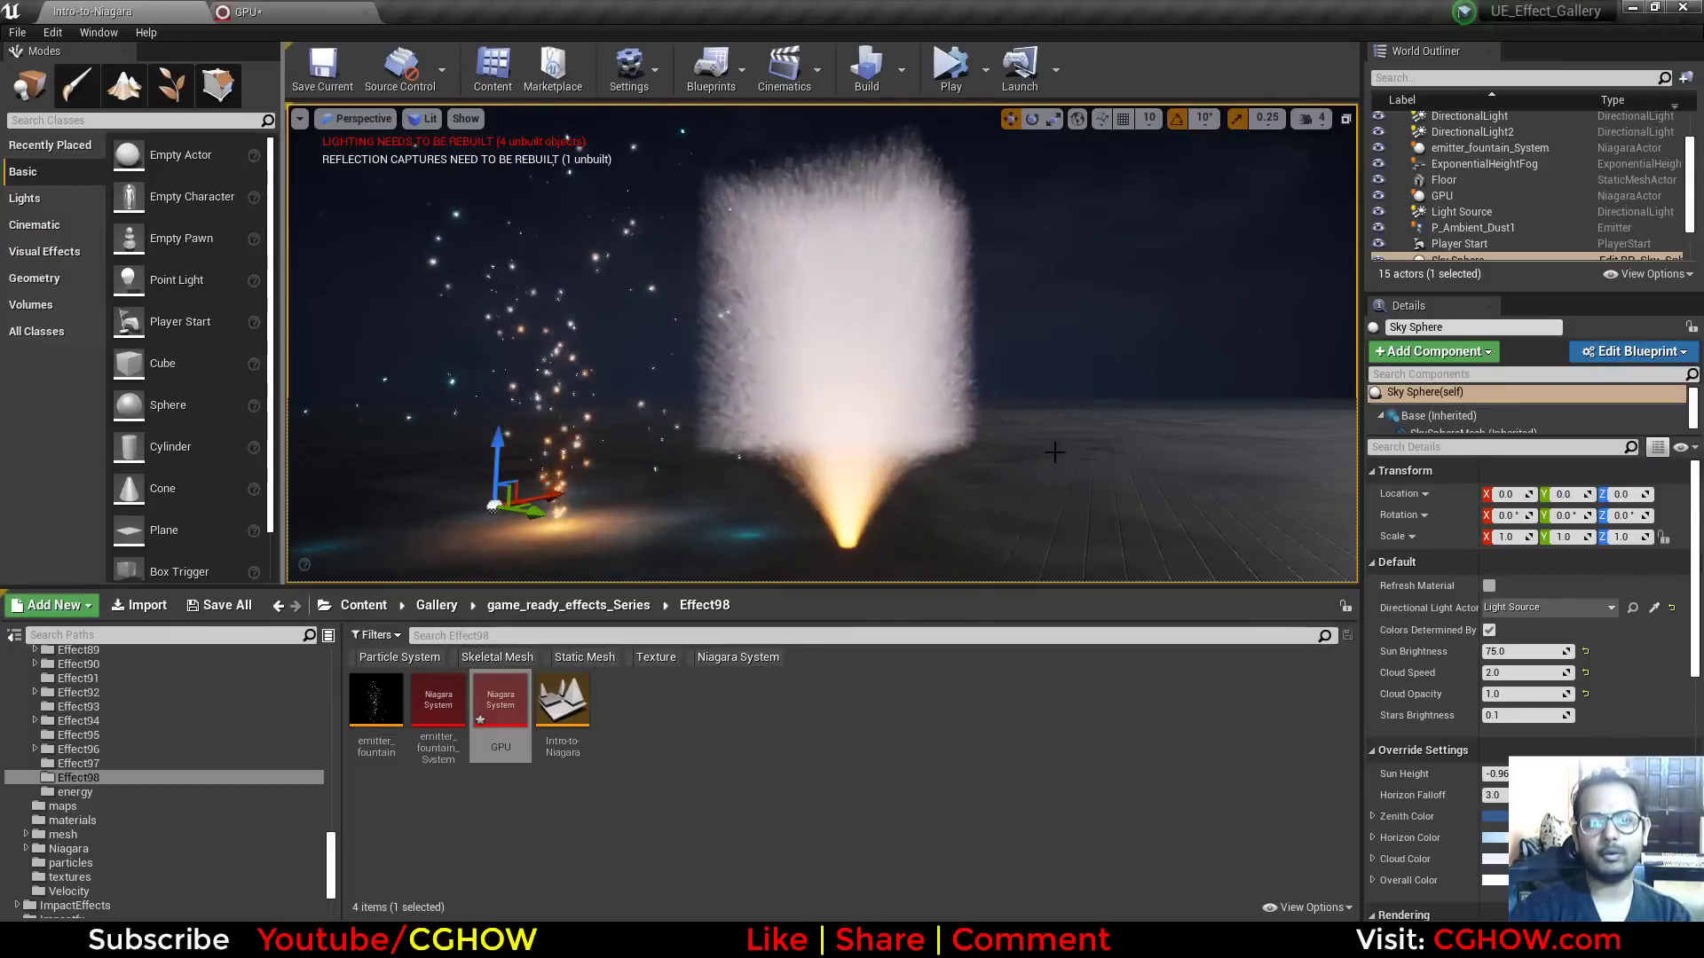
{"action": "left_click_drag", "start_coordinate": [823, 355], "coordinate": [763, 346], "text": "alt"}
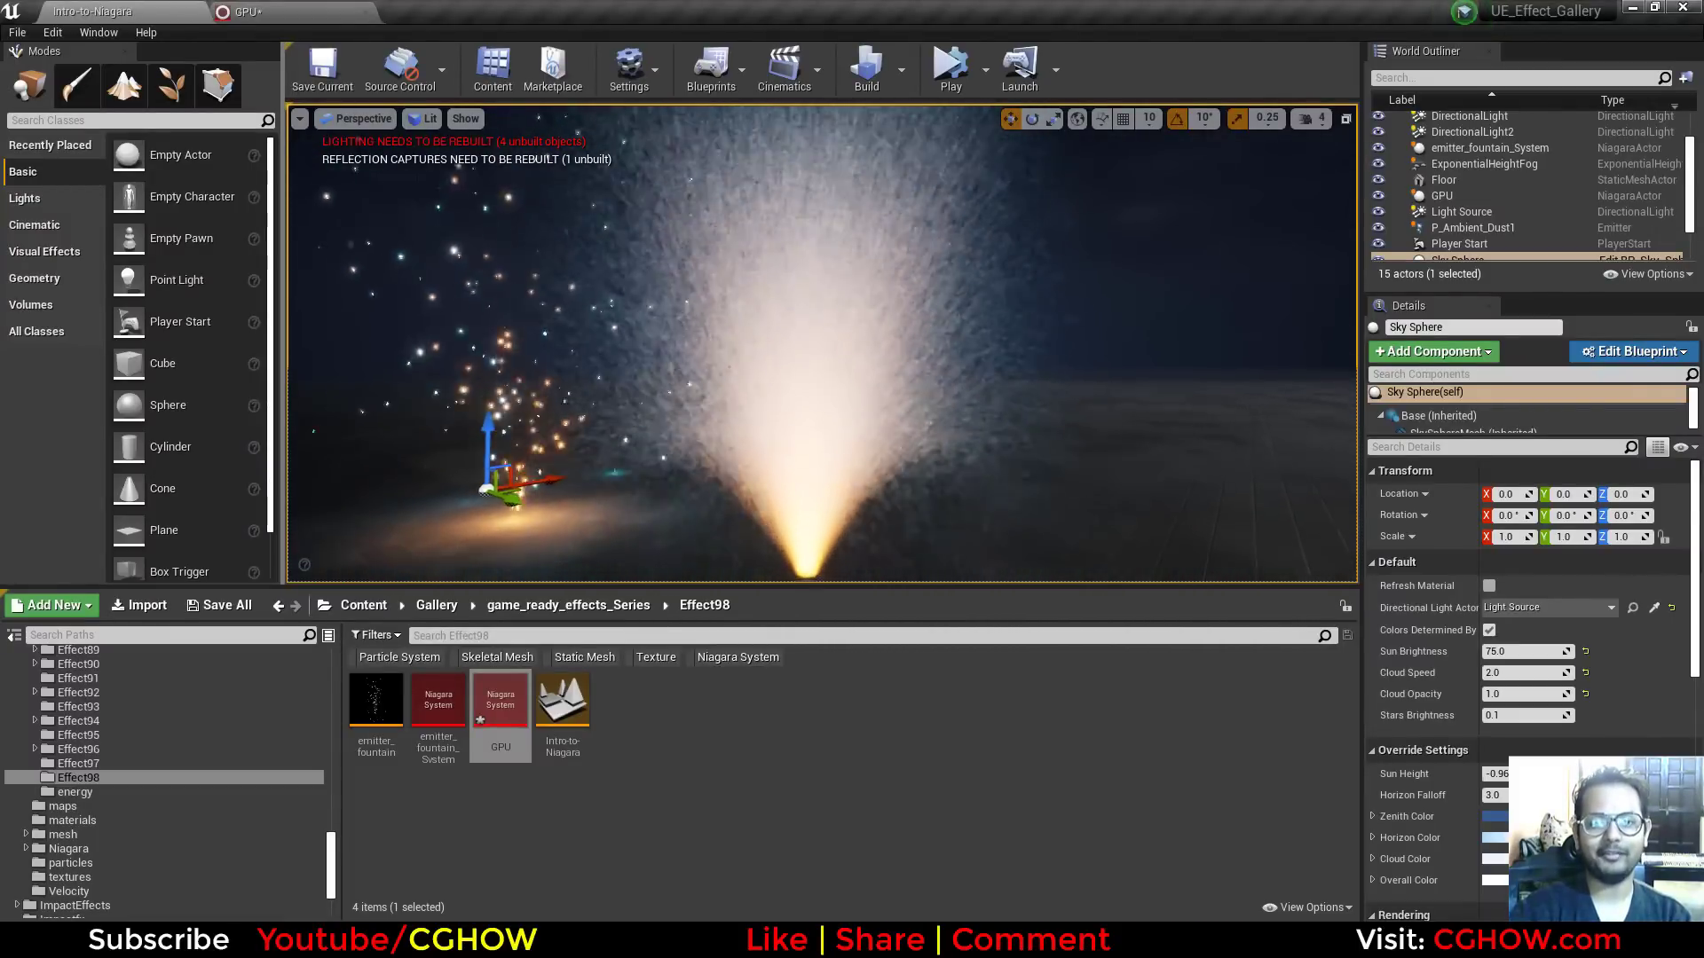
Step: Reduce the GPU emitter's Spawn Rate to 50000
{"action": "left_click", "coordinate": [249, 10]}
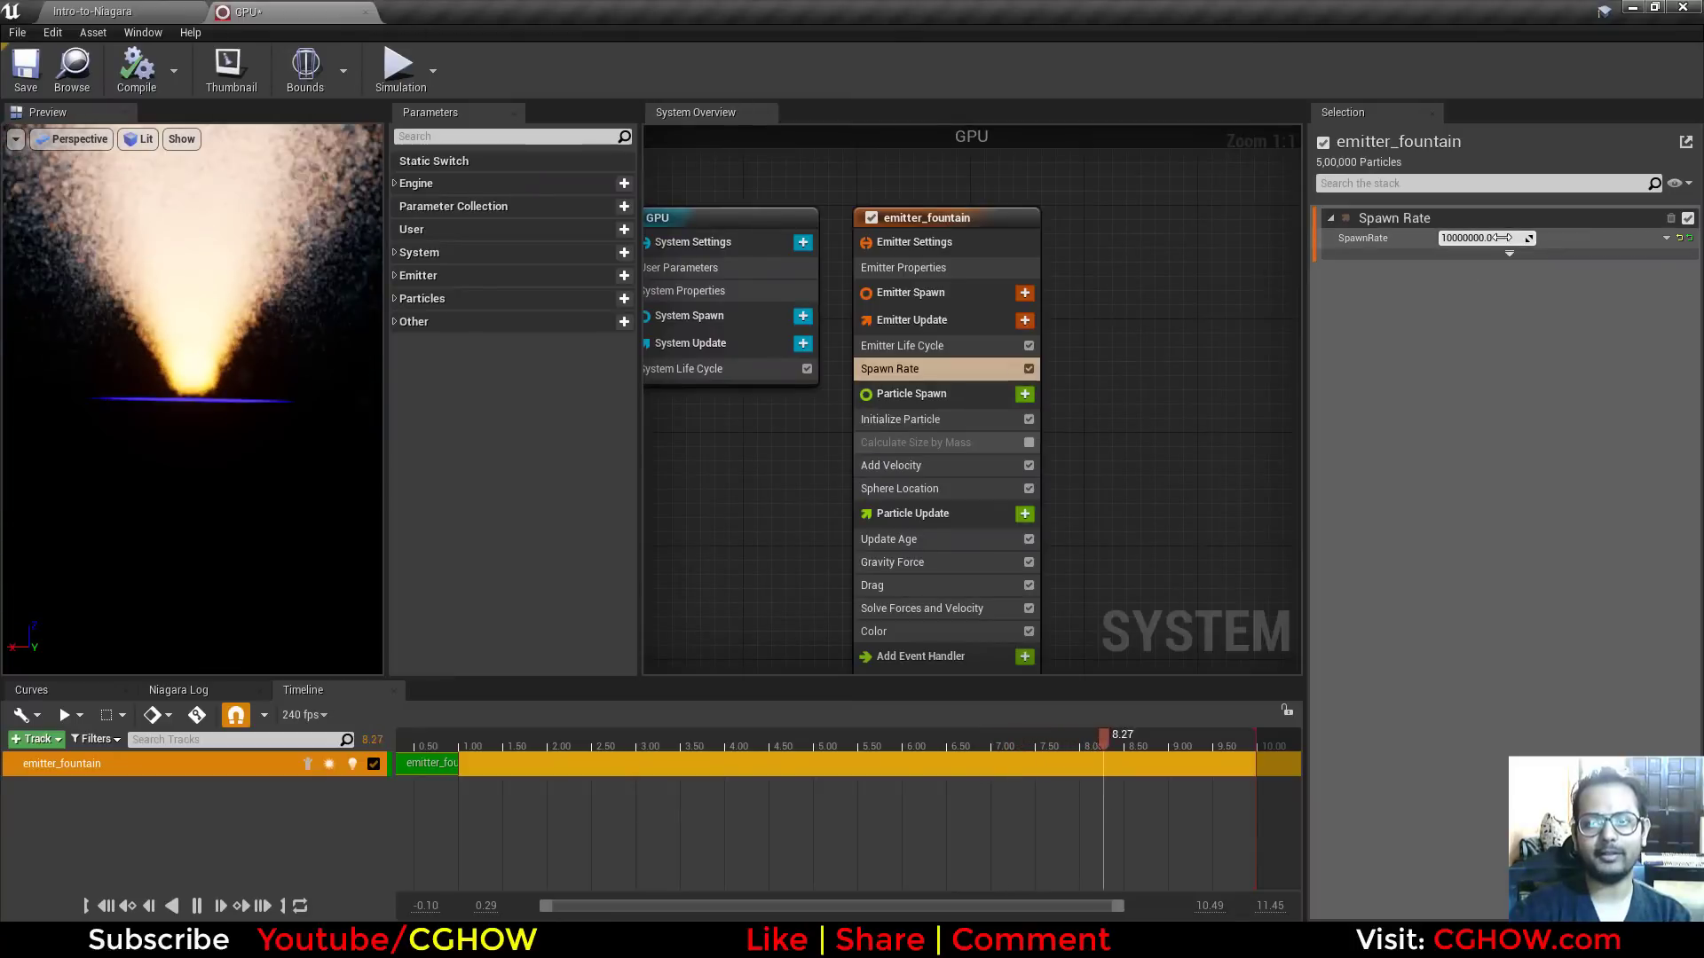
{"action": "left_click", "coordinate": [1500, 238]}
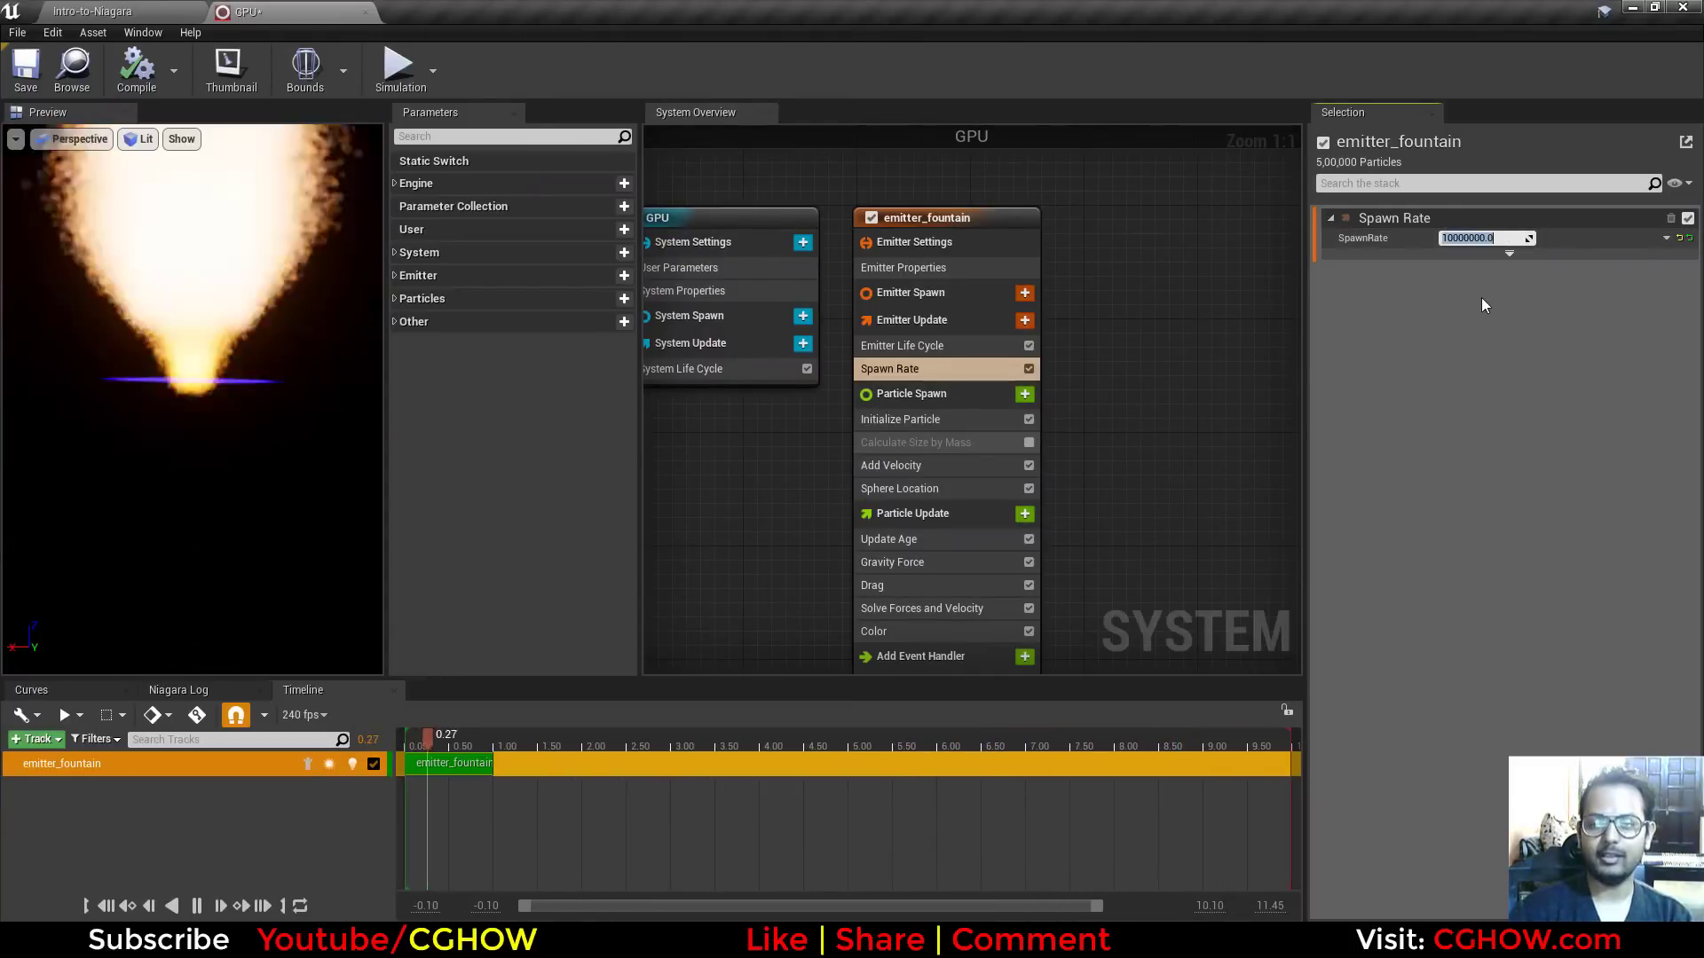
{"action": "type", "text": "50000"}
{"action": "key", "text": "Return"}
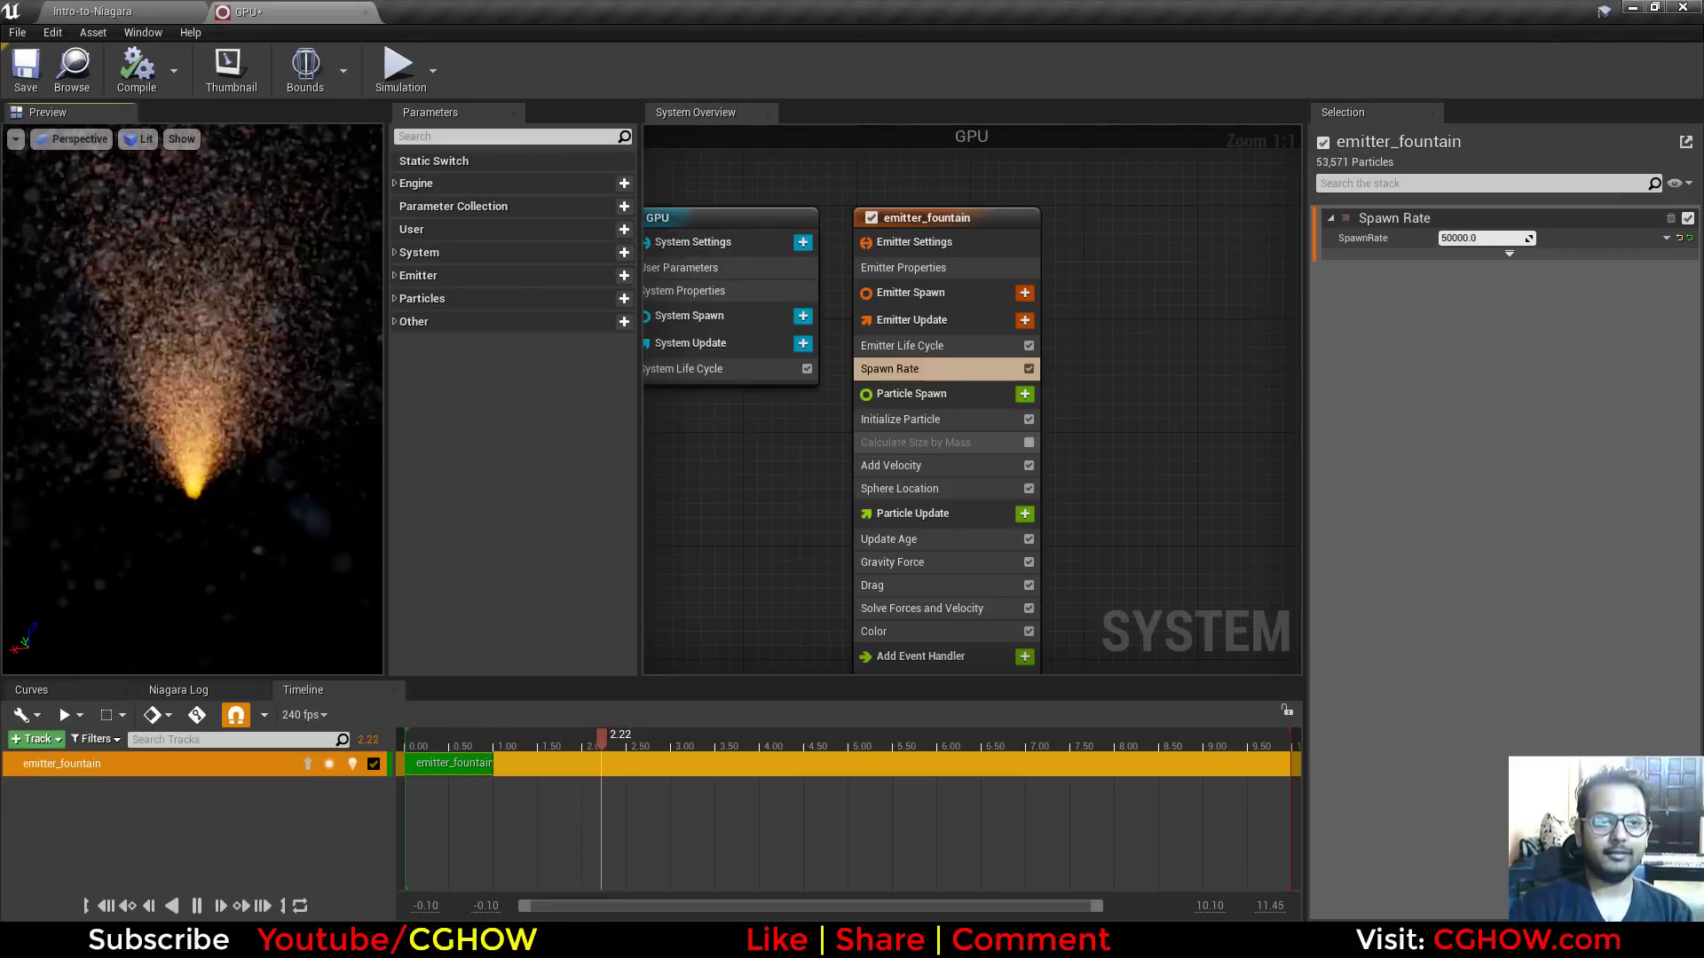
Step: Compare the GPU fountain with the original lit fountain in the level from several angles and distances
{"action": "left_click", "coordinate": [169, 10]}
{"action": "right_click_drag", "start_coordinate": [825, 355], "coordinate": [789, 360]}
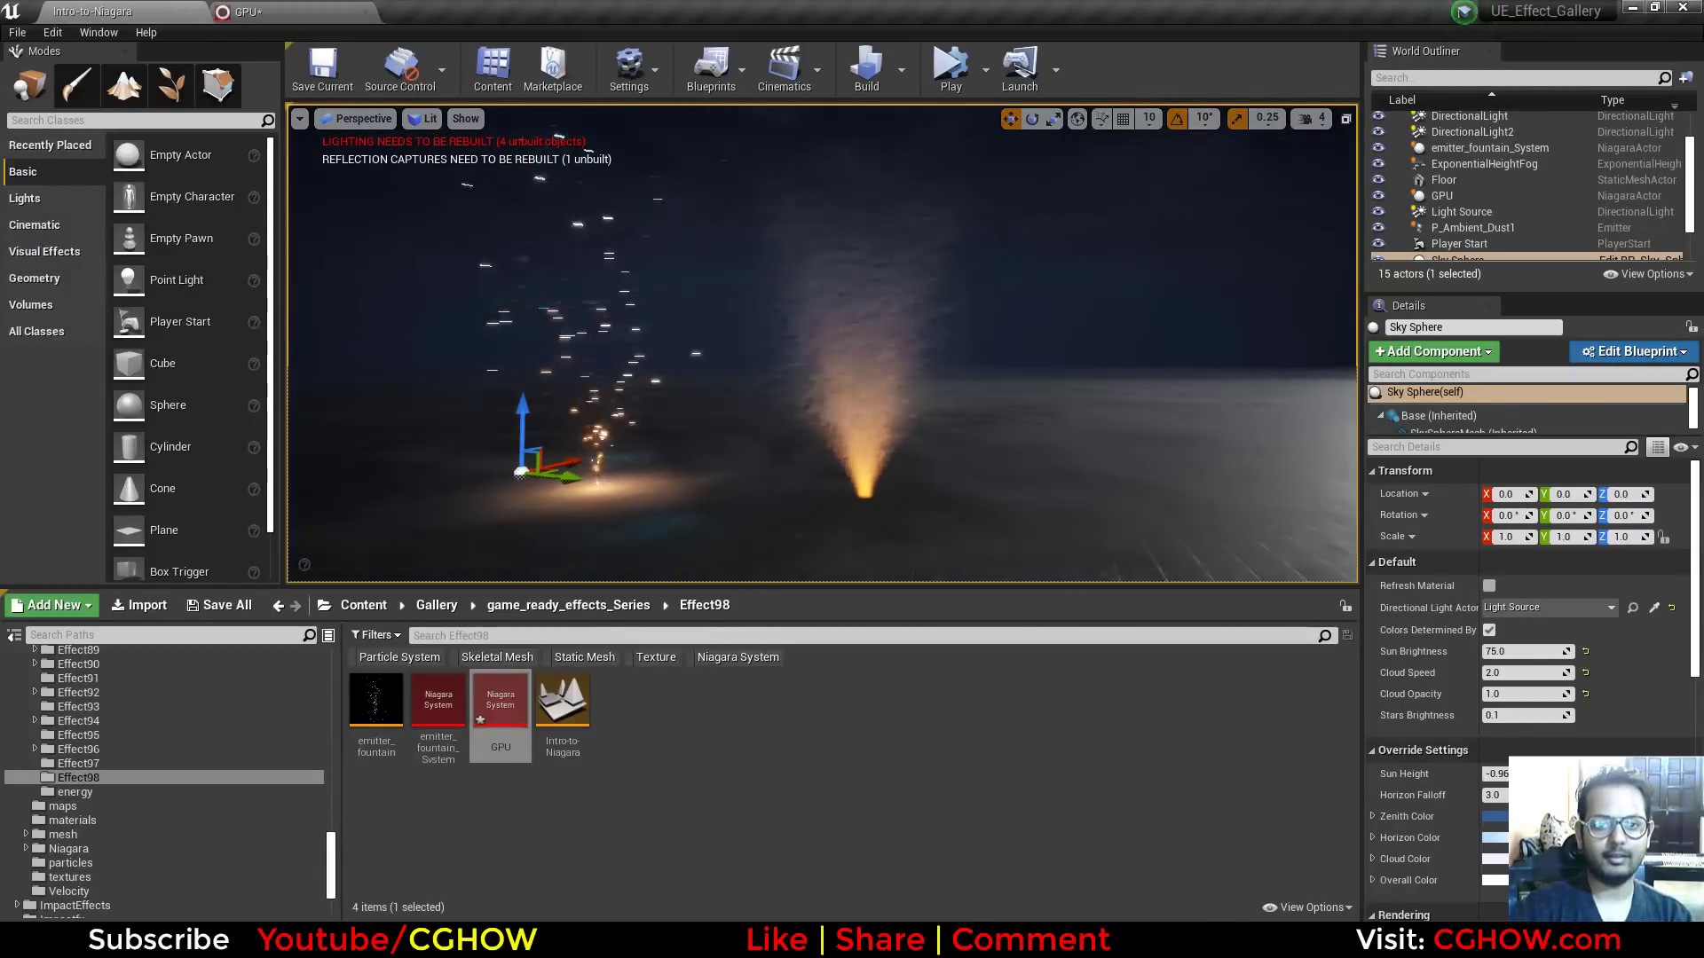
{"action": "right_click_drag", "start_coordinate": [774, 476], "coordinate": [749, 451]}
{"action": "scroll", "coordinate": [769, 483], "scroll_direction": "up", "scroll_amount": 2}
{"action": "scroll", "coordinate": [760, 496], "scroll_direction": "up", "scroll_amount": 3}
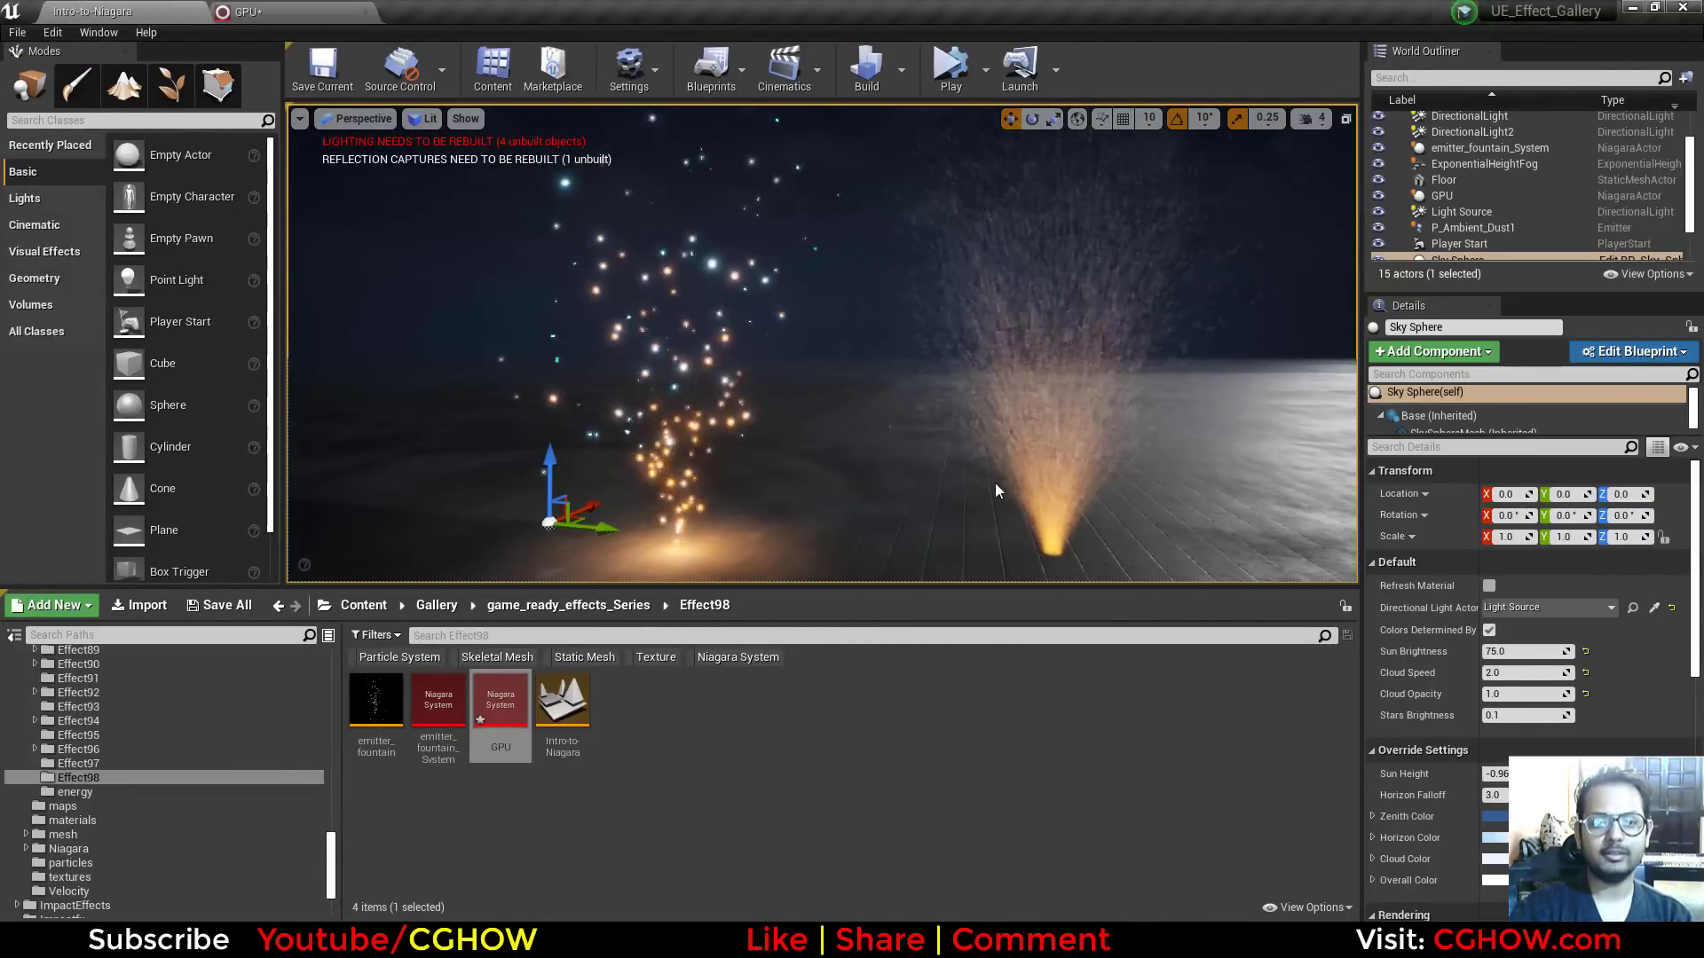
{"action": "scroll", "coordinate": [940, 507], "scroll_direction": "down", "scroll_amount": 2}
{"action": "left_click_drag", "start_coordinate": [873, 534], "coordinate": [866, 486], "text": "alt"}
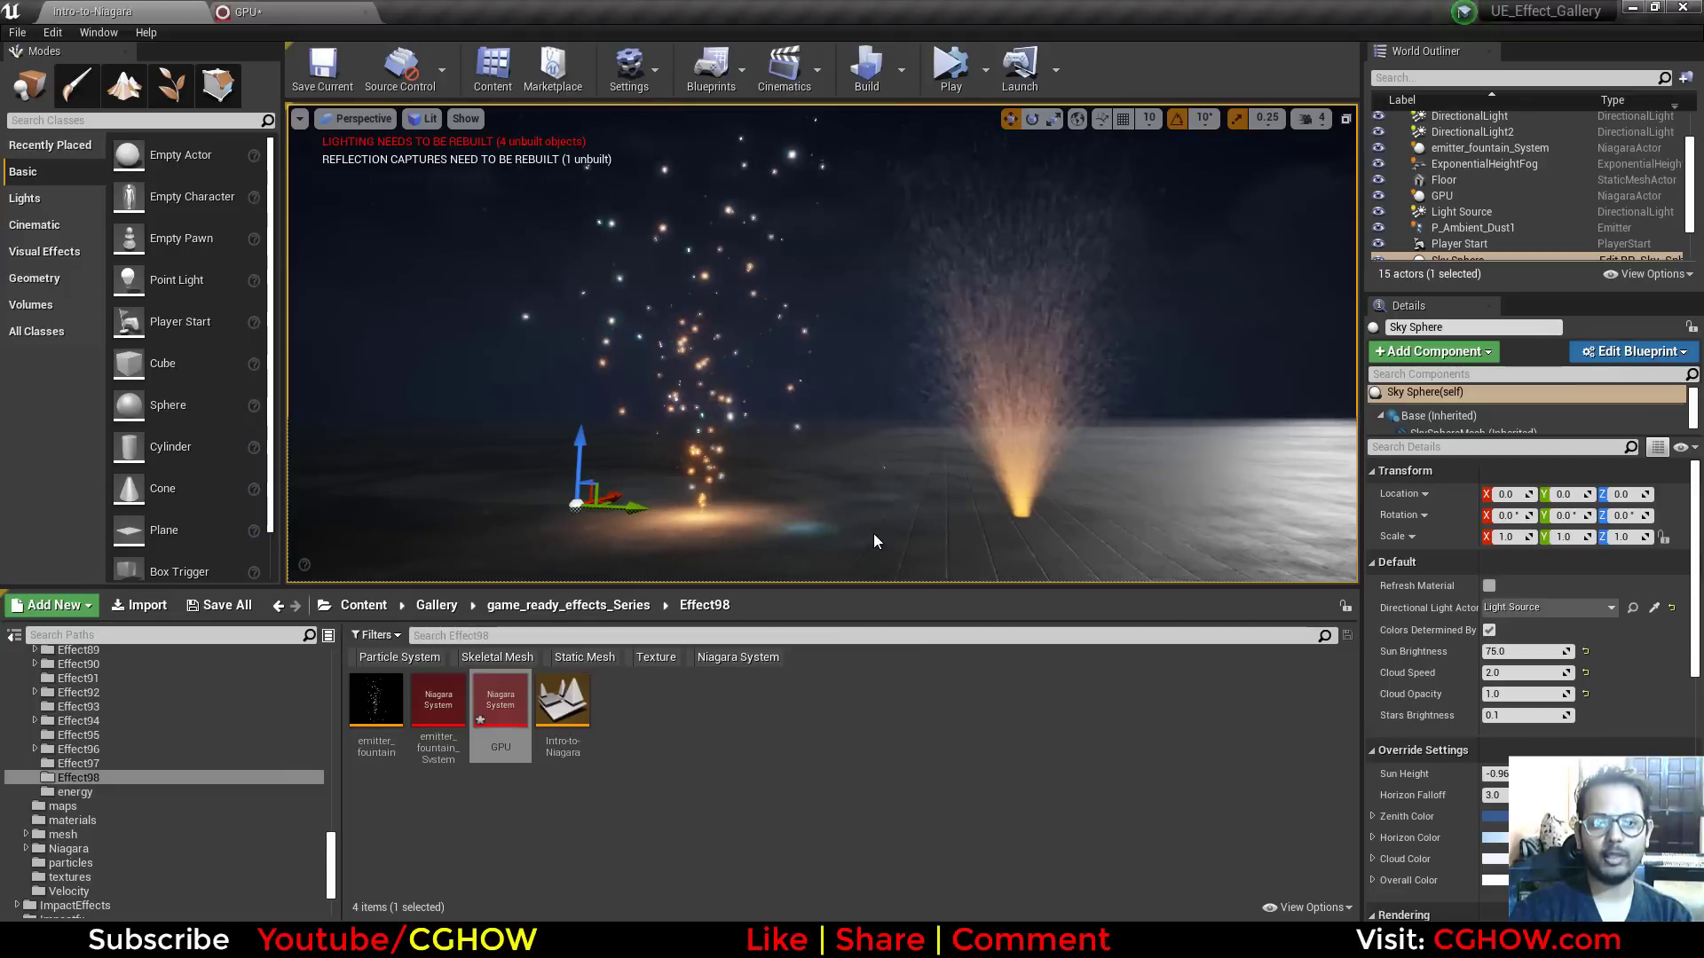
{"action": "right_click_drag", "start_coordinate": [874, 542], "coordinate": [859, 549]}
{"action": "right_click_drag", "start_coordinate": [877, 454], "coordinate": [896, 485]}
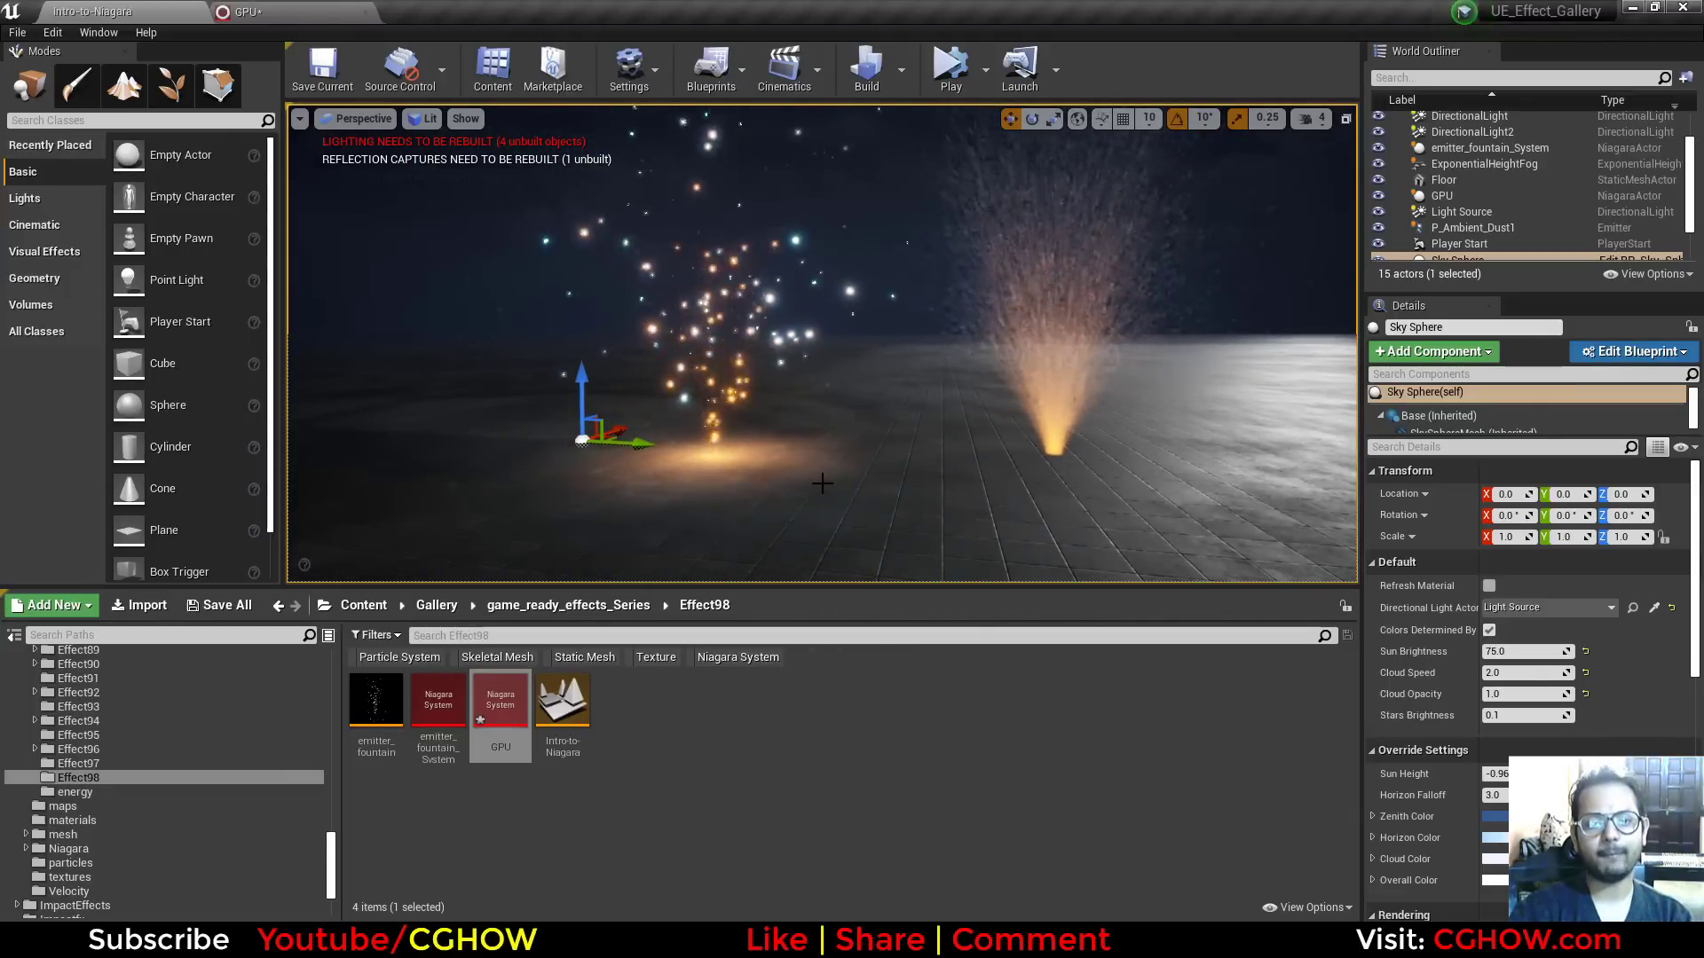
{"action": "left_click_drag", "start_coordinate": [823, 484], "coordinate": [823, 541], "text": "alt"}
{"action": "scroll", "coordinate": [951, 482], "scroll_direction": "down", "scroll_amount": 1}
{"action": "right_click_drag", "start_coordinate": [951, 482], "coordinate": [950, 457]}
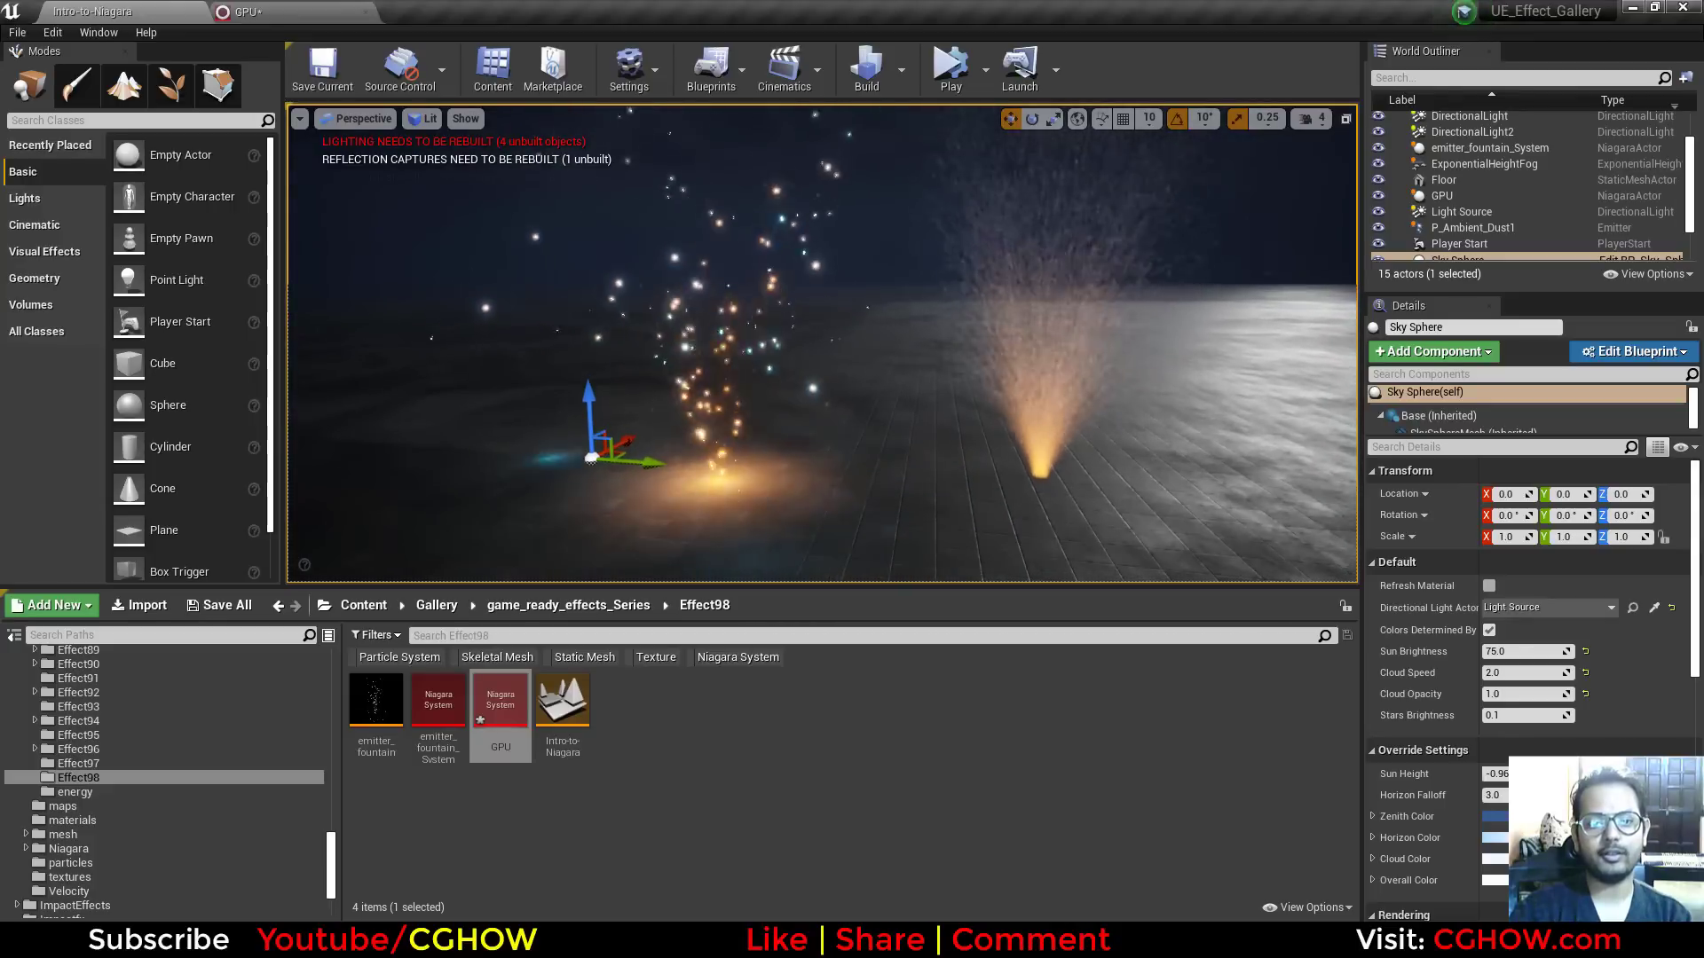
{"action": "left_click_drag", "start_coordinate": [950, 483], "coordinate": [951, 448], "text": "alt"}
{"action": "scroll", "coordinate": [856, 504], "scroll_direction": "up", "scroll_amount": 1}
{"action": "mouse_move", "coordinate": [857, 504]}
{"action": "right_mouse_down"}
{"action": "mouse_move", "coordinate": [857, 470]}
{"action": "mouse_move", "coordinate": [854, 515]}
{"action": "mouse_move", "coordinate": [854, 499]}
{"action": "right_mouse_up"}
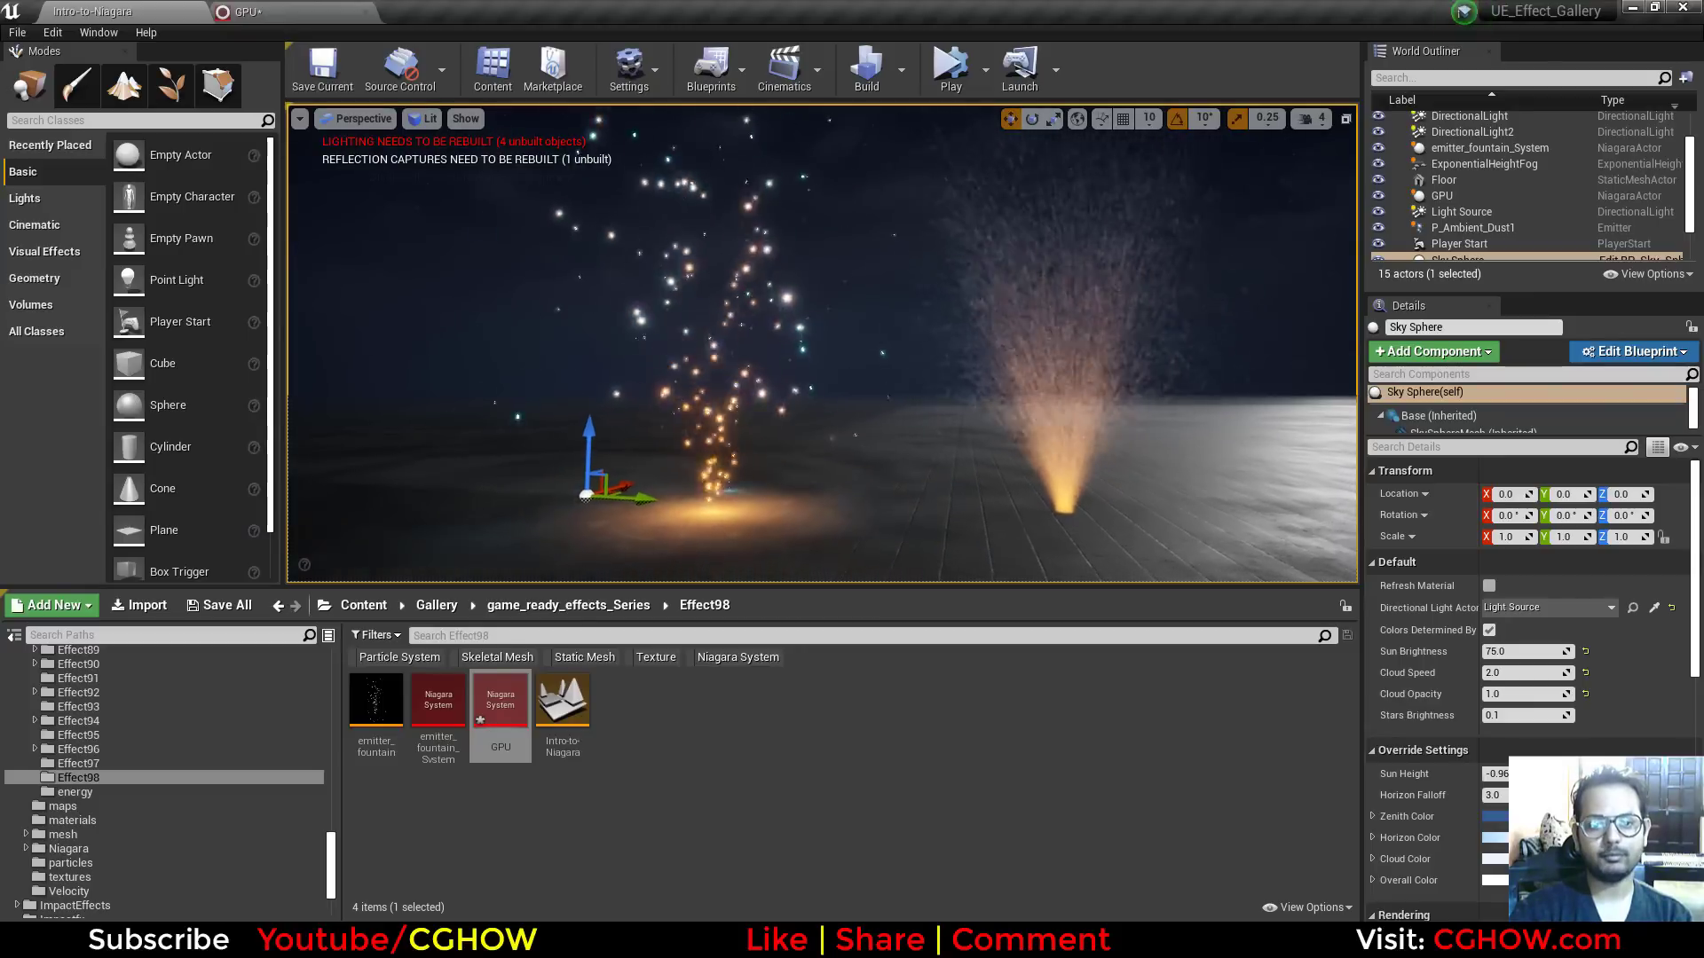